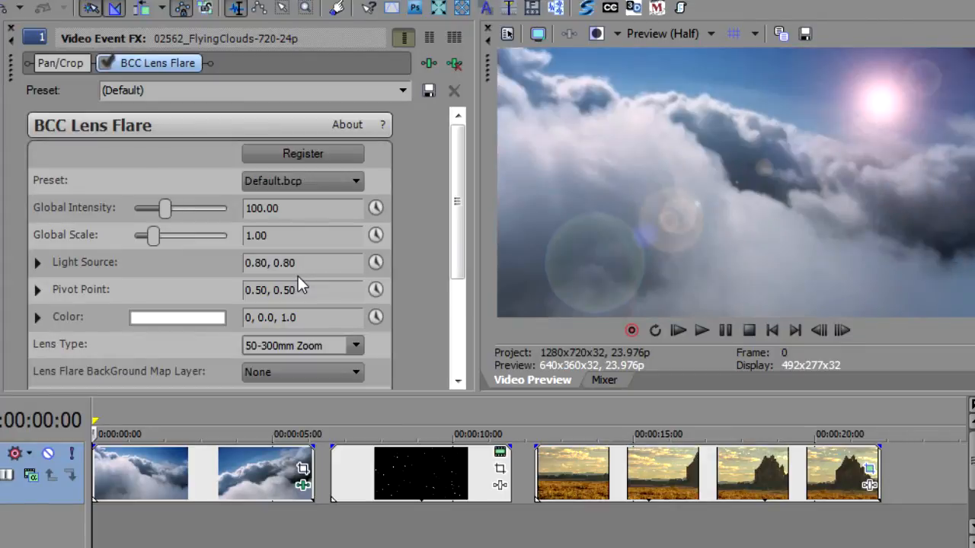
# - Preview the lens flare presets standard105Prime, standard35Prime and standard50-300Zoom, and settle on AltDefault.bcp
pyautogui.press('Down')
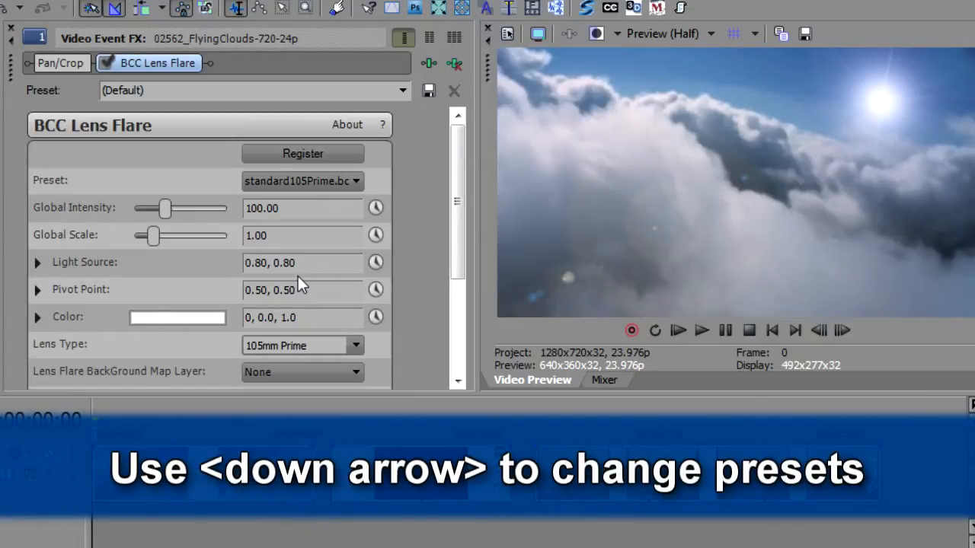
pyautogui.press('Down')
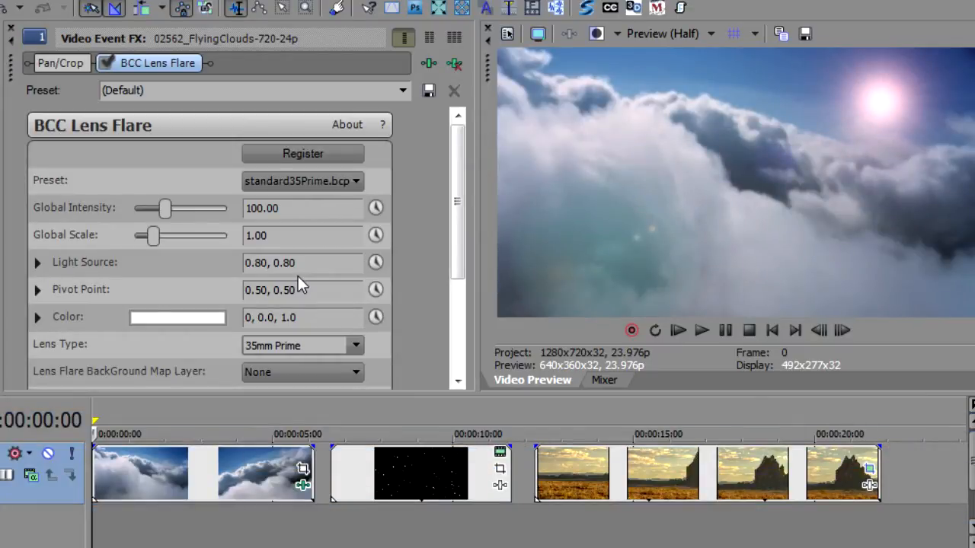
pyautogui.press('Down')
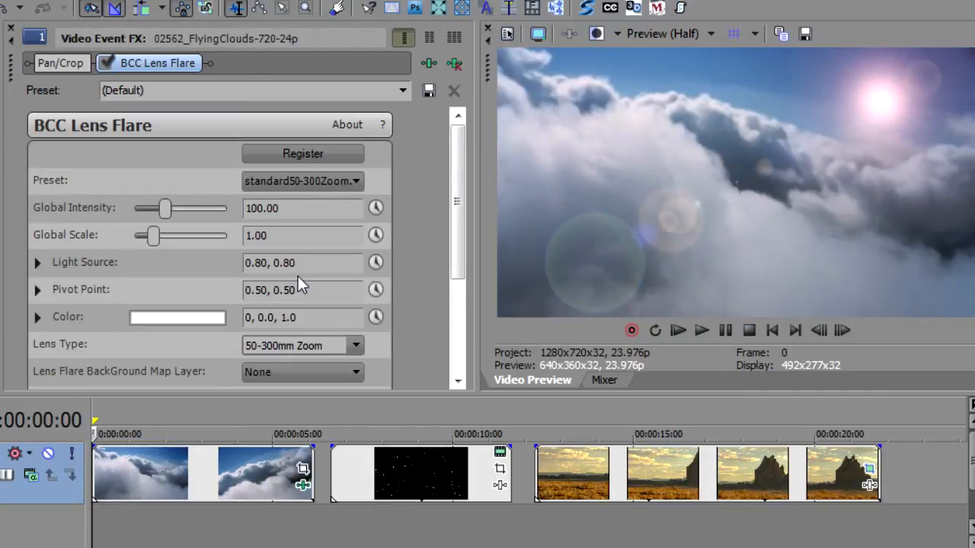
pyautogui.press('Up')
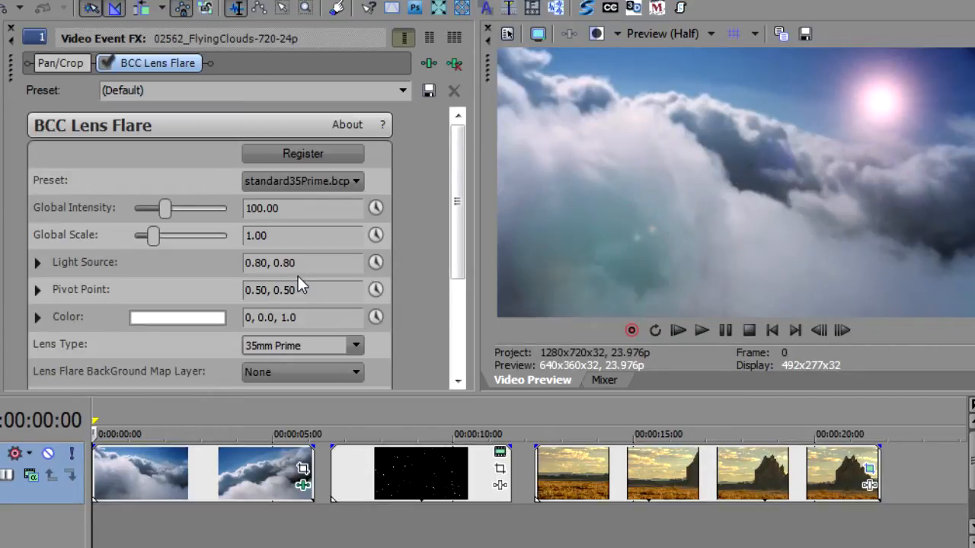
pyautogui.press('Down')
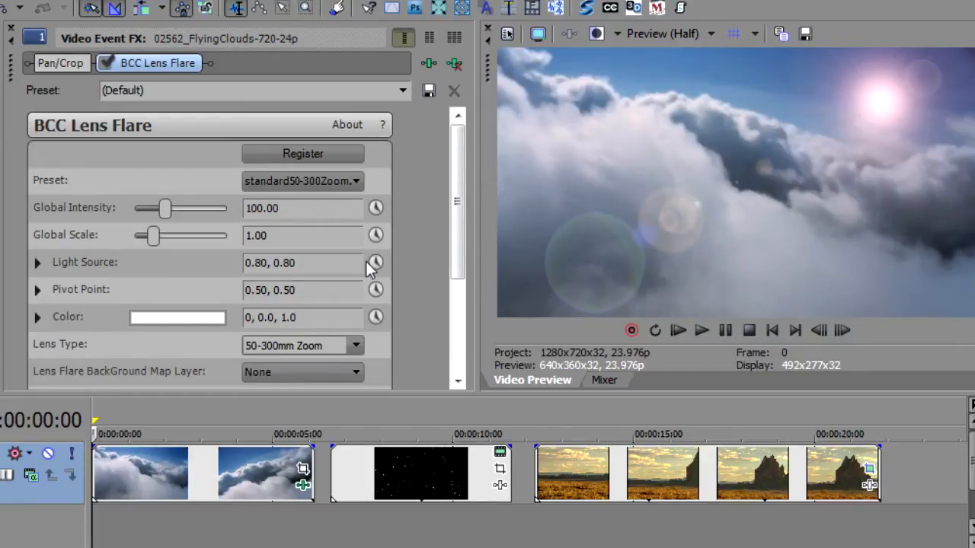
pyautogui.press('Up')
pyautogui.press('Up')
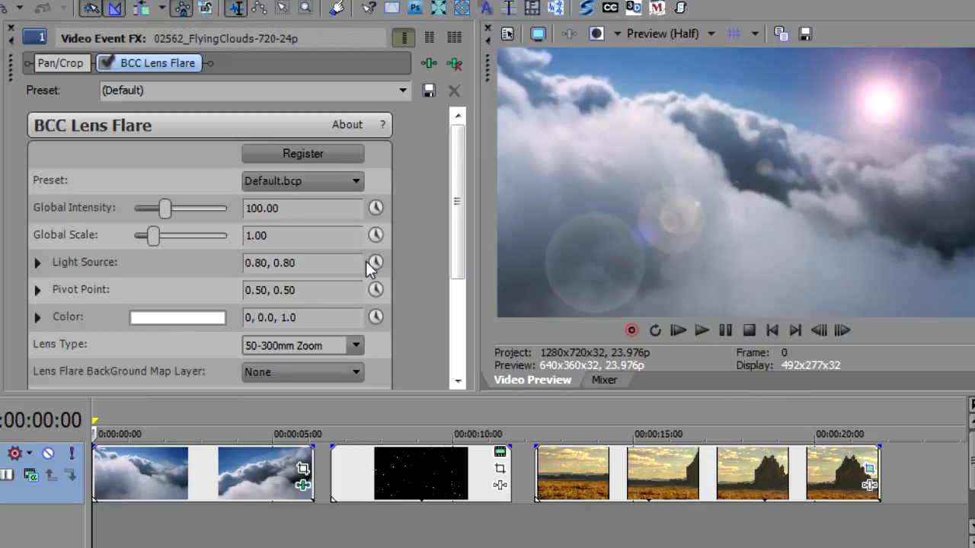
pyautogui.press('Down')
pyautogui.press('Up')
pyautogui.press('Up')
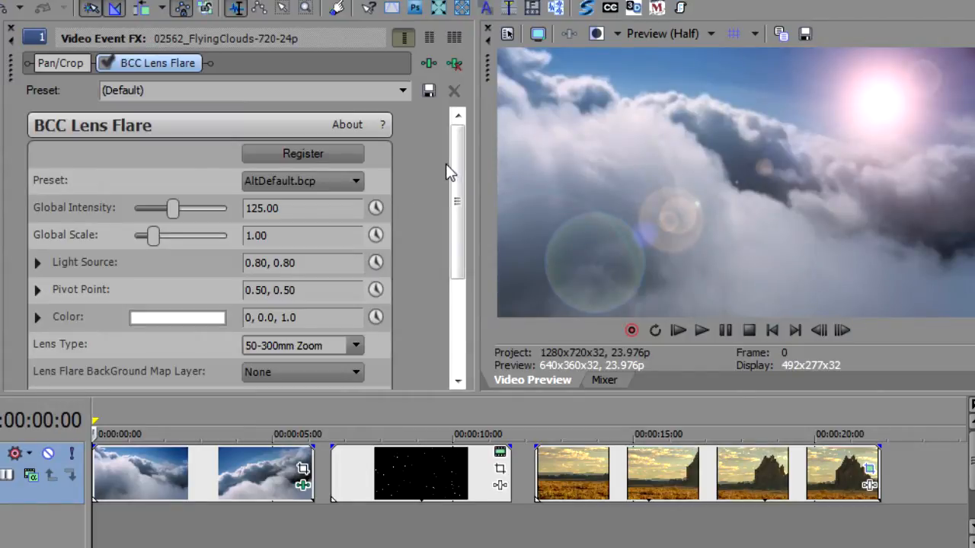
# - Try a higher Global Intensity, and reset Global Intensity to 100.00 and Global Scale to 1.00
pyautogui.moveTo(175, 209)
pyautogui.mouseDown()
pyautogui.moveTo(222, 205)
pyautogui.moveTo(190, 202)
pyautogui.moveTo(198, 204)
pyautogui.moveTo(181, 208)
pyautogui.moveTo(159, 239)
pyautogui.moveTo(168, 244)
pyautogui.moveTo(179, 244)
pyautogui.moveTo(166, 239)
pyautogui.moveTo(191, 210)
pyautogui.mouseUp()
pyautogui.doubleClick(187, 214)
pyautogui.doubleClick(169, 237)
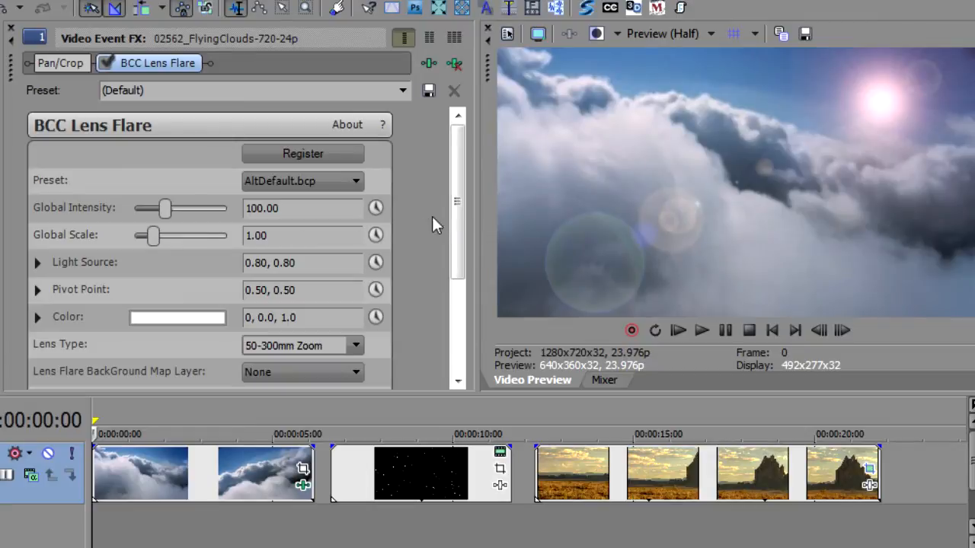
# - Move the flare's light source to about 0.77, 0.86
pyautogui.scroll(-3, 455, 216)
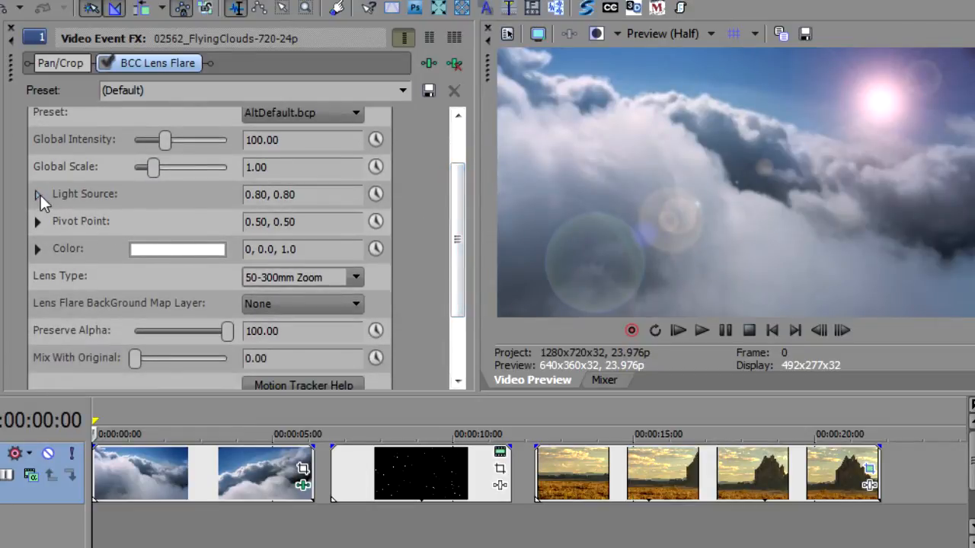
pyautogui.click(37, 195)
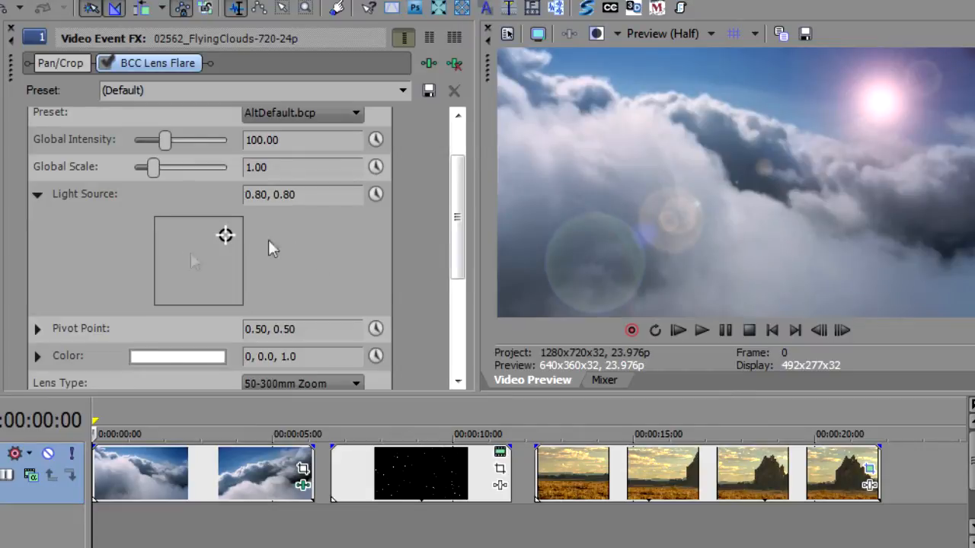
pyautogui.moveTo(225, 236)
pyautogui.mouseDown()
pyautogui.moveTo(166, 241)
pyautogui.moveTo(164, 282)
pyautogui.moveTo(187, 298)
pyautogui.moveTo(220, 272)
pyautogui.moveTo(230, 229)
pyautogui.mouseUp()
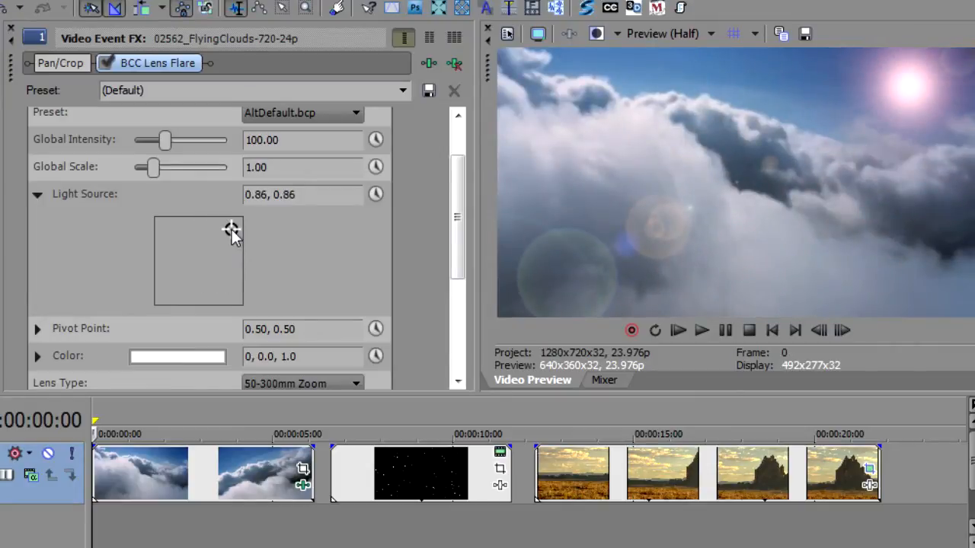
pyautogui.moveTo(230, 229)
pyautogui.mouseDown()
pyautogui.moveTo(168, 229)
pyautogui.moveTo(223, 229)
pyautogui.mouseUp()
# - Move the flare's pivot point to about 0.76, 0.28 and the light source to about 0.15, 0.79
pyautogui.moveTo(452, 192); pyautogui.dragTo(456, 222)
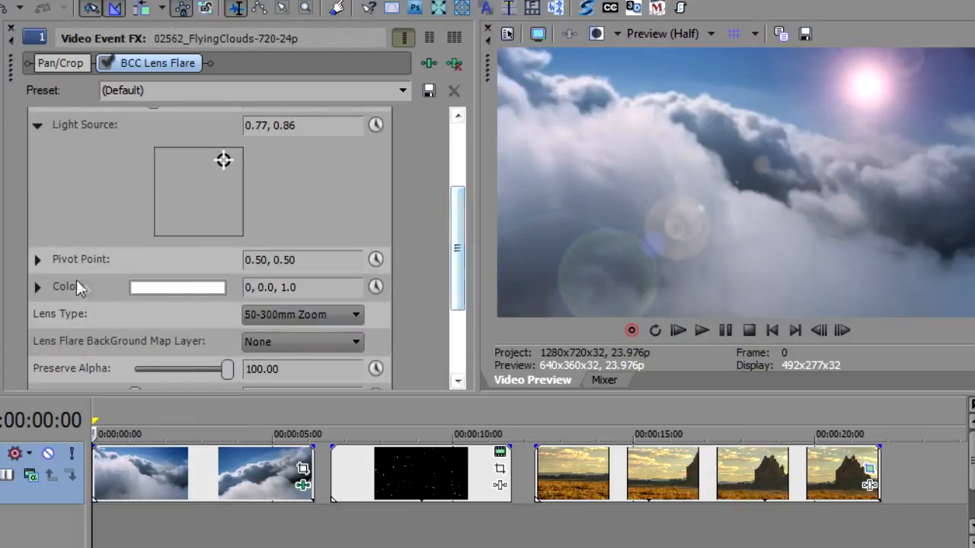
pyautogui.click(36, 261)
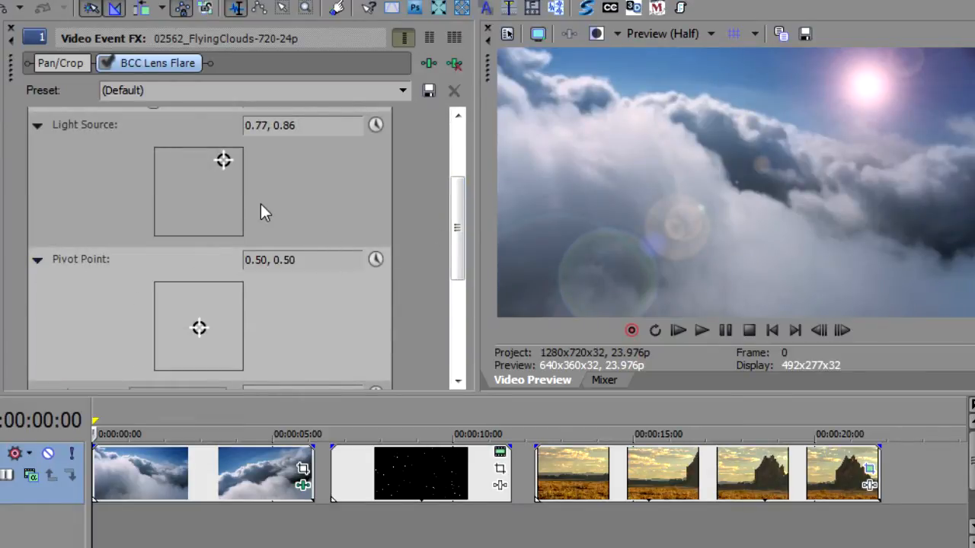
pyautogui.moveTo(224, 159); pyautogui.dragTo(180, 181)
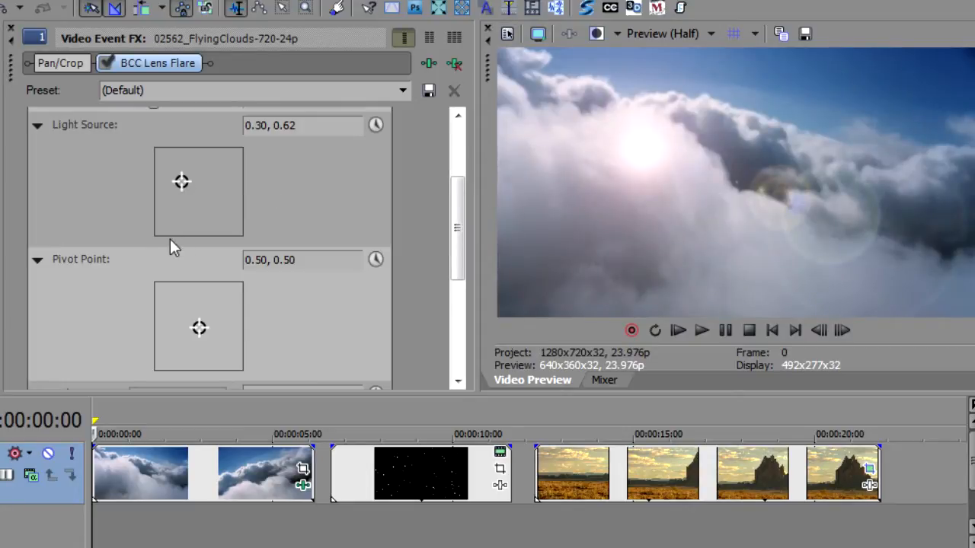
pyautogui.moveTo(180, 181)
pyautogui.mouseDown()
pyautogui.moveTo(217, 166)
pyautogui.moveTo(173, 164)
pyautogui.mouseUp()
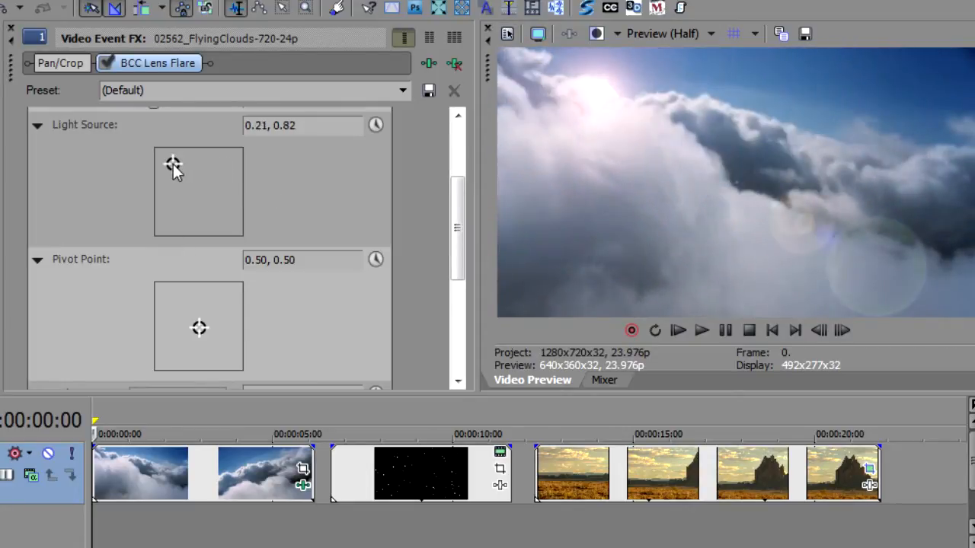
pyautogui.moveTo(201, 326); pyautogui.dragTo(222, 347)
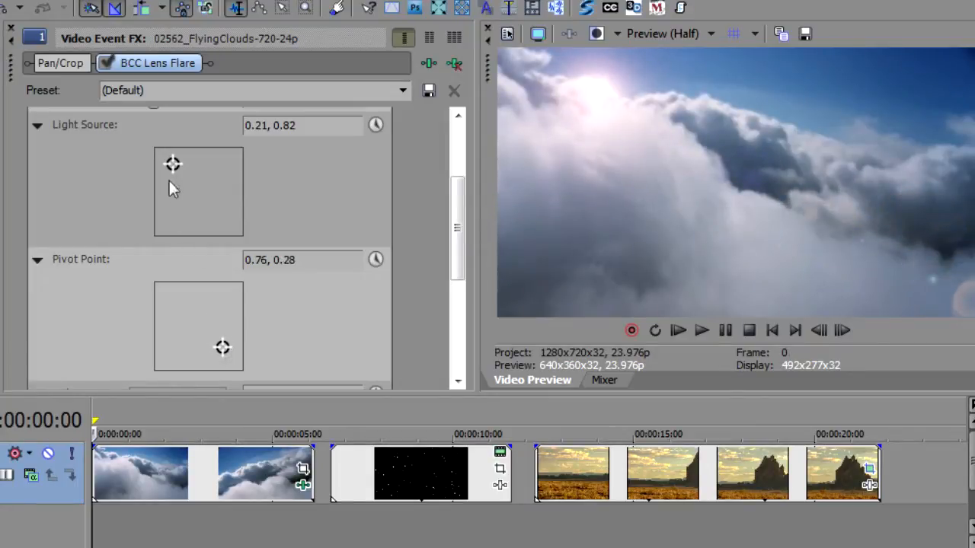
pyautogui.moveTo(172, 162)
pyautogui.mouseDown()
pyautogui.moveTo(246, 168)
pyautogui.moveTo(168, 165)
pyautogui.mouseUp()
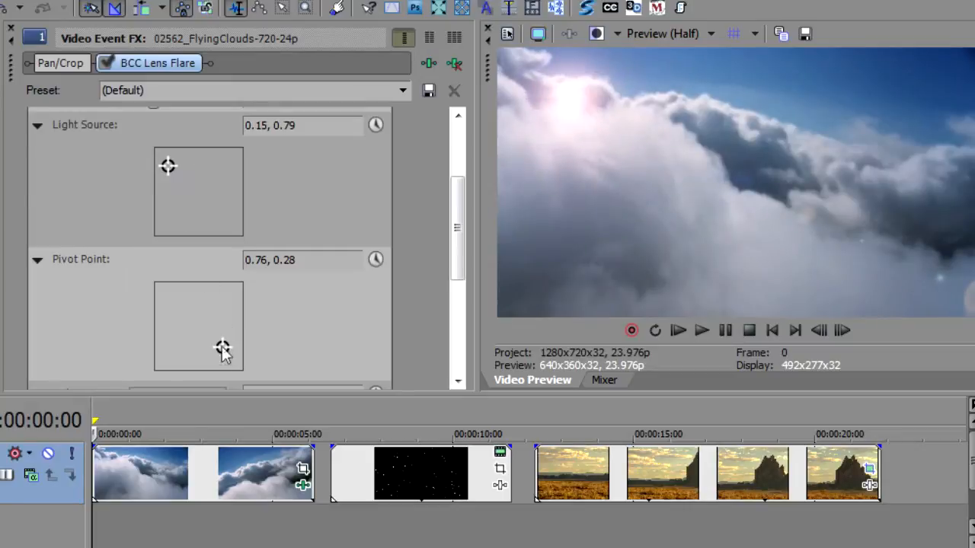
# - Move the pivot point to about 0.43, 0.48 and the light source to about 0.68, 0.80
pyautogui.moveTo(221, 347); pyautogui.dragTo(193, 328)
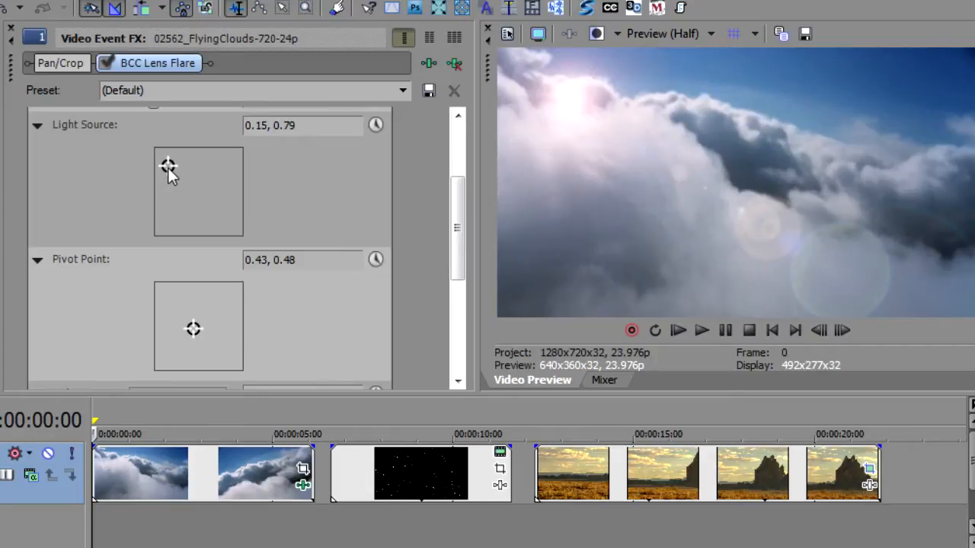
pyautogui.moveTo(167, 167); pyautogui.dragTo(215, 165)
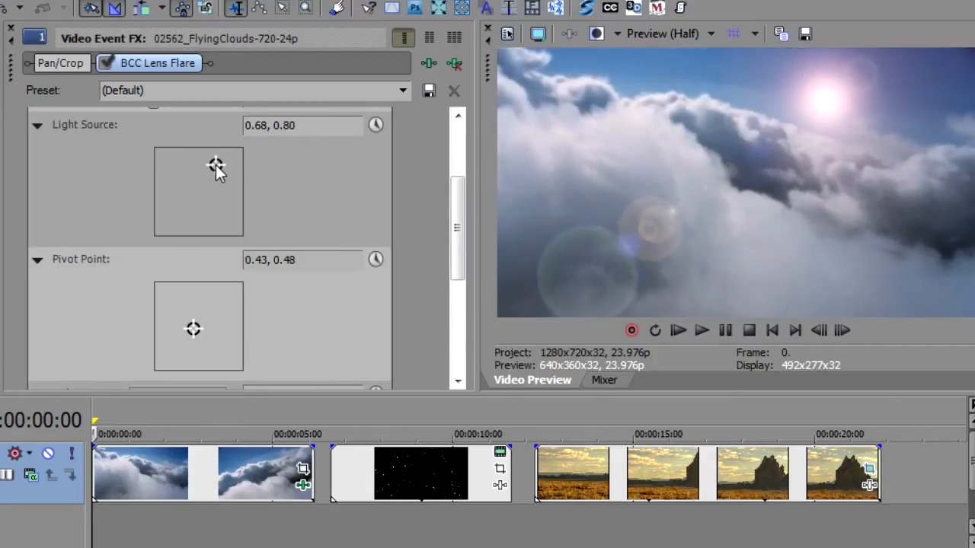
pyautogui.click(37, 124)
pyautogui.click(36, 152)
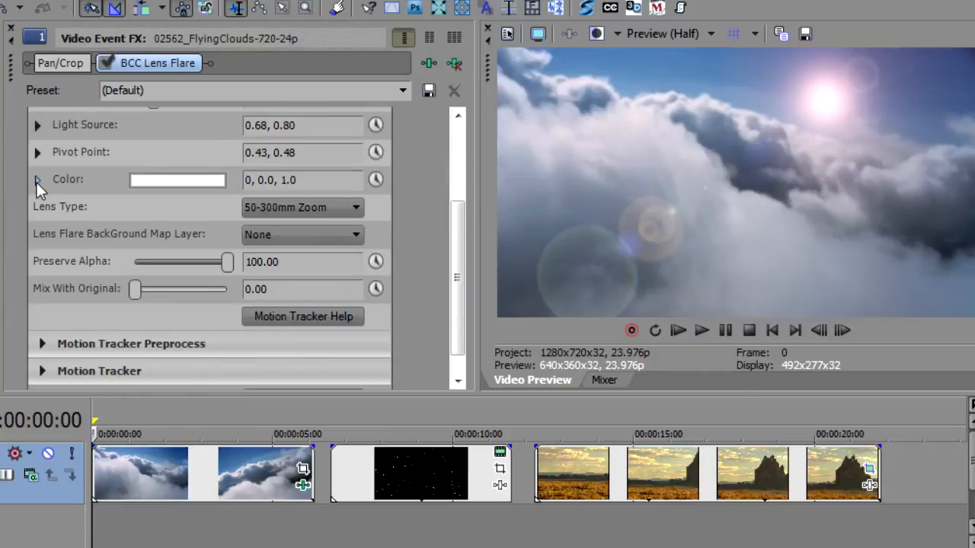
# - Tint the flare red and green, and return its color to near white at about 155, 0.0, 0.94 HSV
pyautogui.click(35, 181)
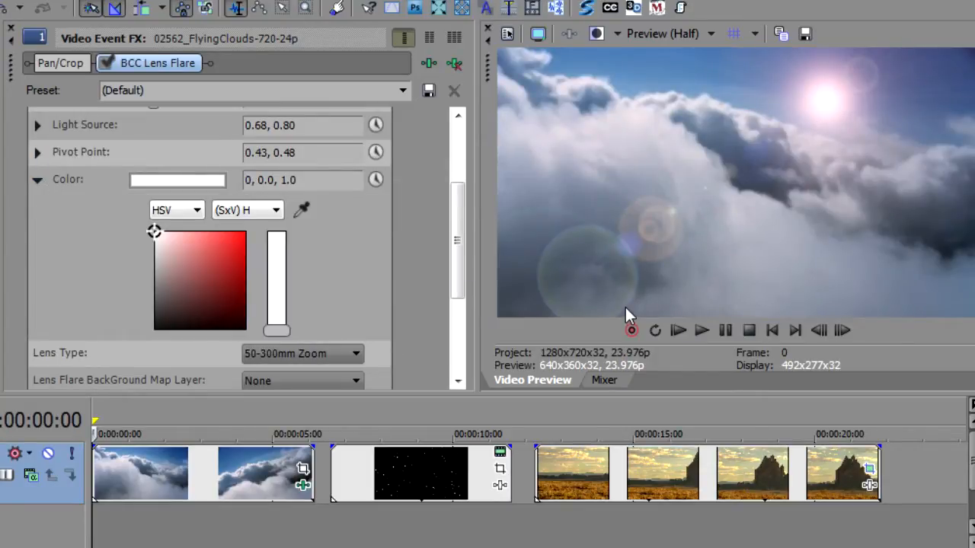
pyautogui.moveTo(160, 236); pyautogui.dragTo(237, 255)
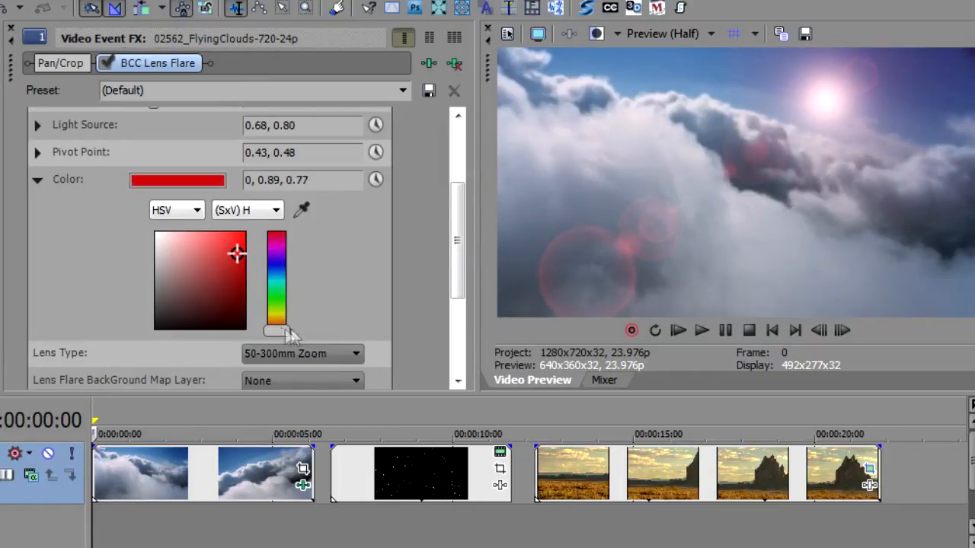
pyautogui.moveTo(279, 330); pyautogui.dragTo(277, 307)
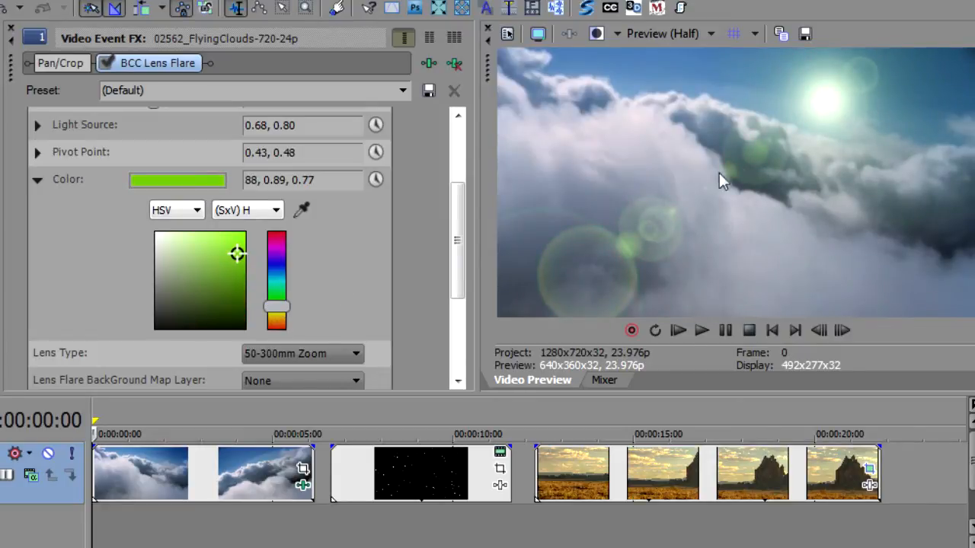
pyautogui.moveTo(278, 308); pyautogui.dragTo(275, 287)
pyautogui.moveTo(237, 254); pyautogui.dragTo(125, 240)
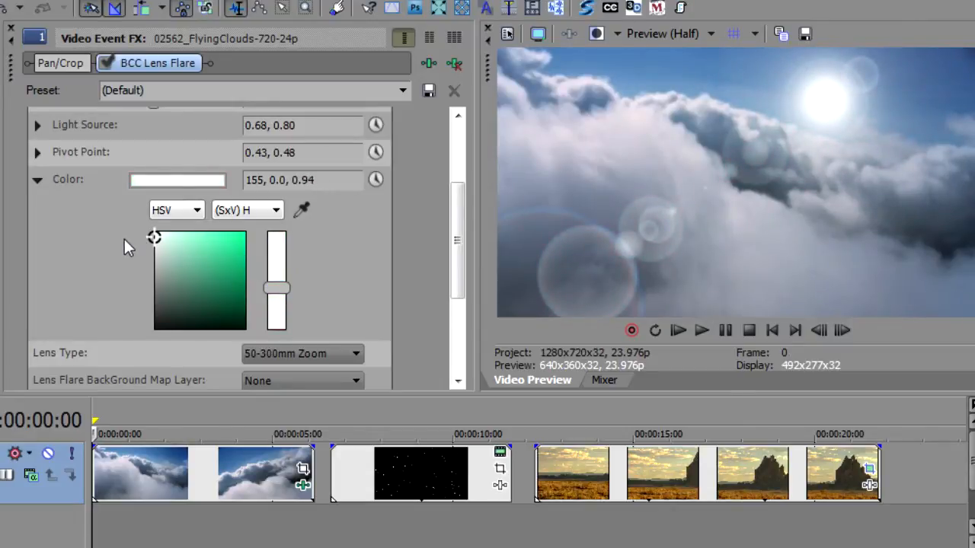
pyautogui.click(38, 182)
# - Try the 35mm Prime lens type and switch back to 50-300mm Zoom
pyautogui.click(305, 206)
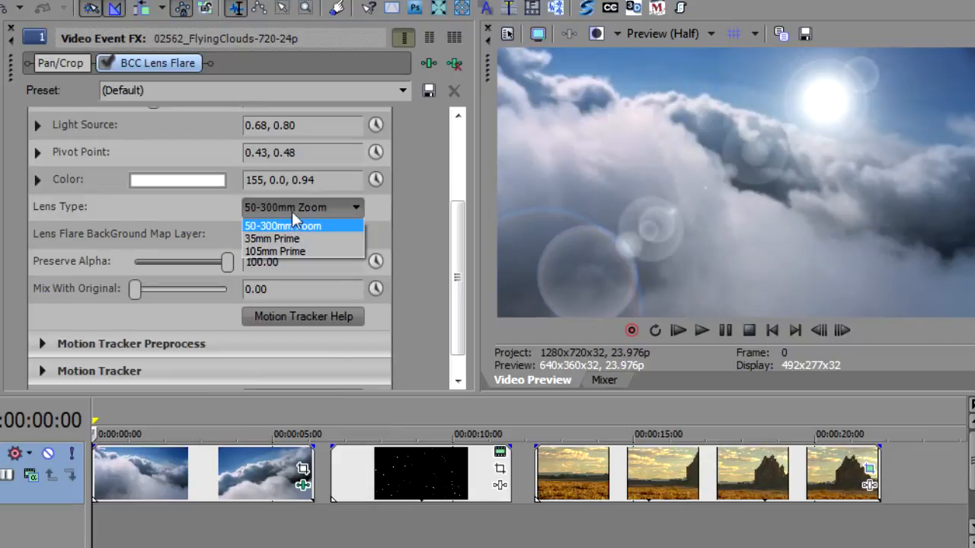
pyautogui.click(293, 240)
pyautogui.click(296, 206)
pyautogui.click(291, 227)
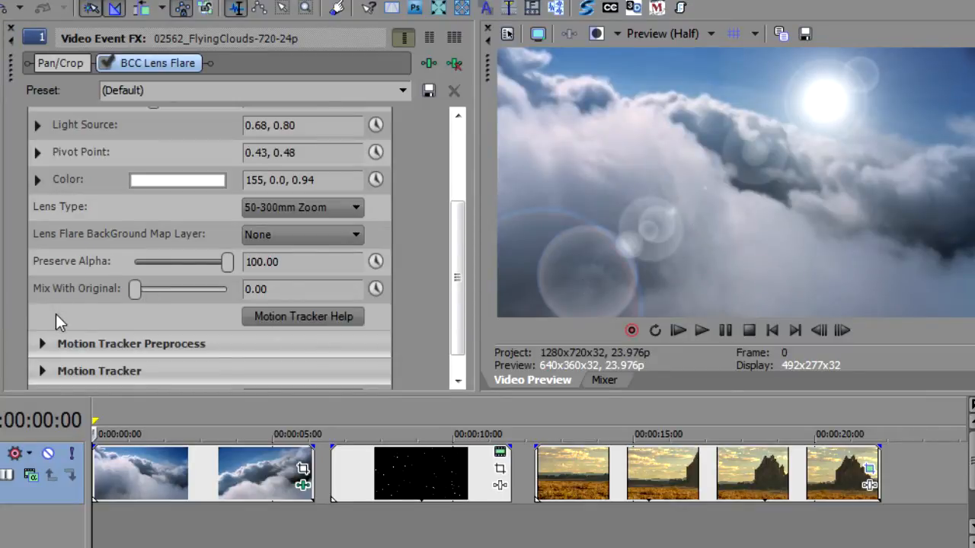
# - Reapply the AltDefault.bcp preset to the lens flare
pyautogui.moveTo(454, 276); pyautogui.dragTo(463, 185)
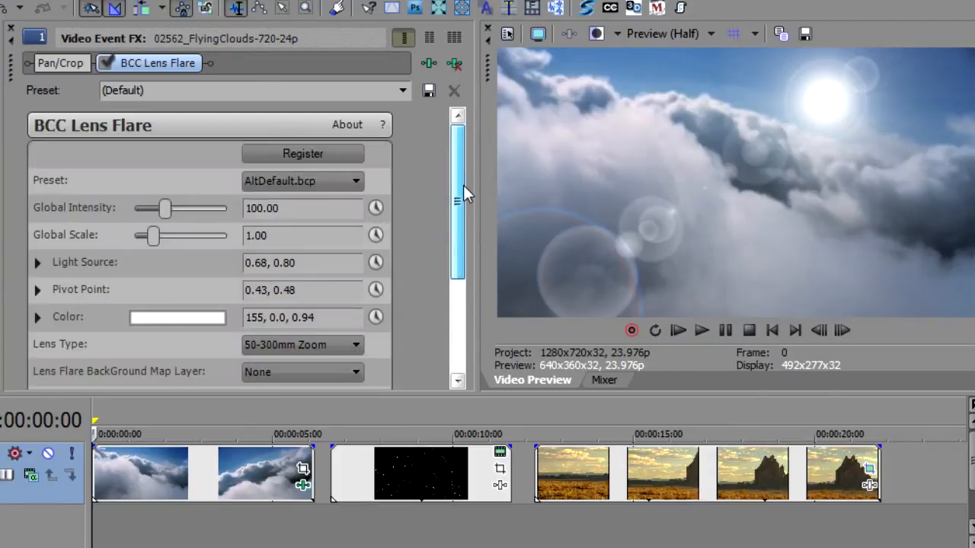
pyautogui.click(306, 182)
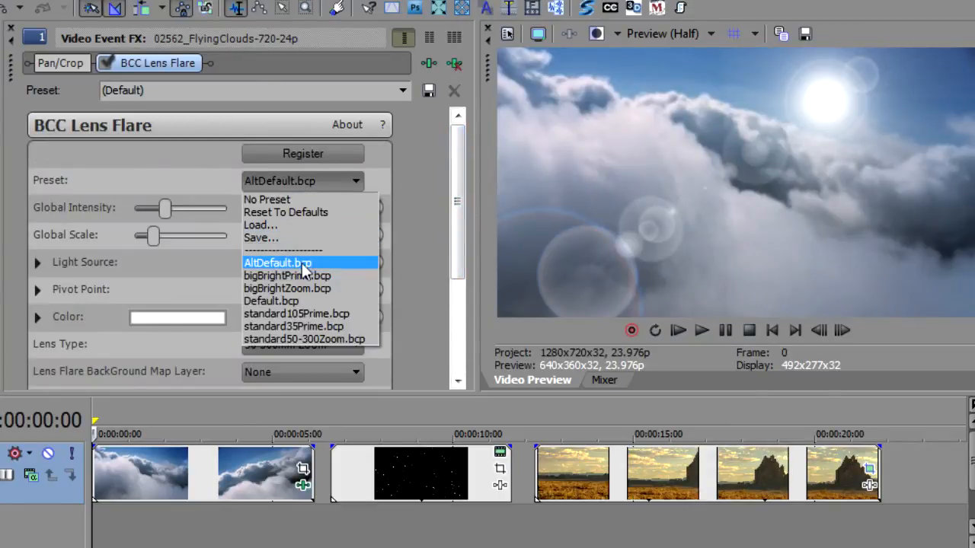
pyautogui.click(301, 264)
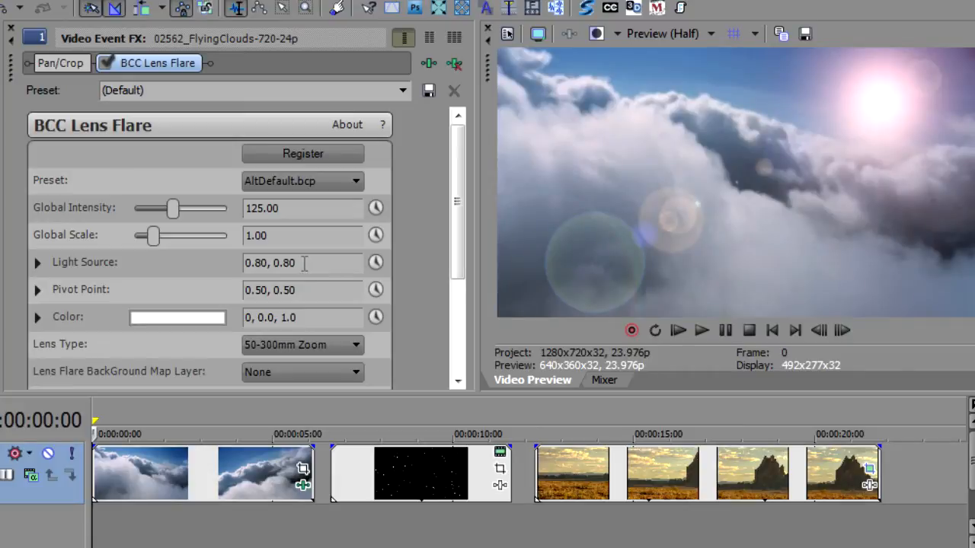
# - Play the clouds clip from near its beginning to examine the static lens flare over the moving footage
pyautogui.click(100, 470)
pyautogui.press('space')
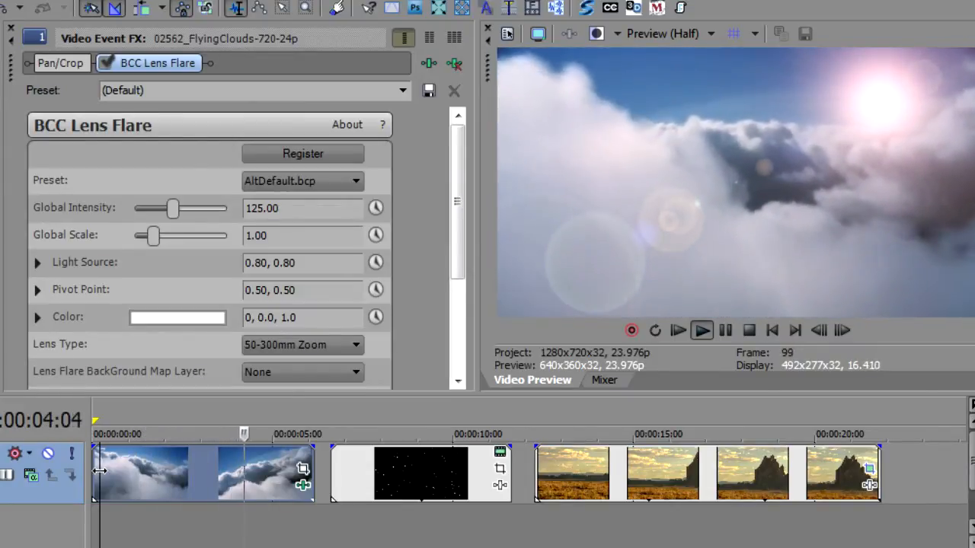
pyautogui.press('Return')
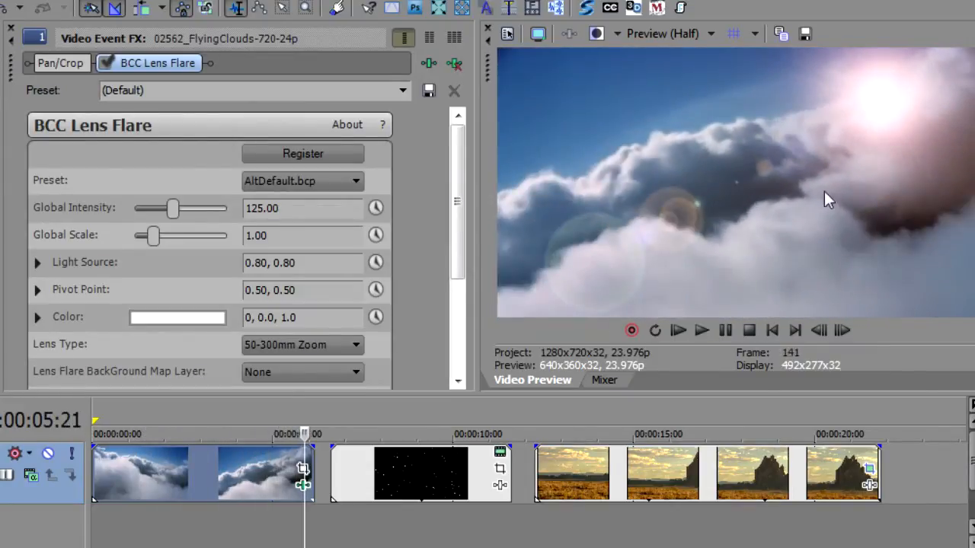
# - Place the playhead at 00:00:03:00 in the clouds clip and enable keyframe animation for Global Intensity
pyautogui.click(205, 472)
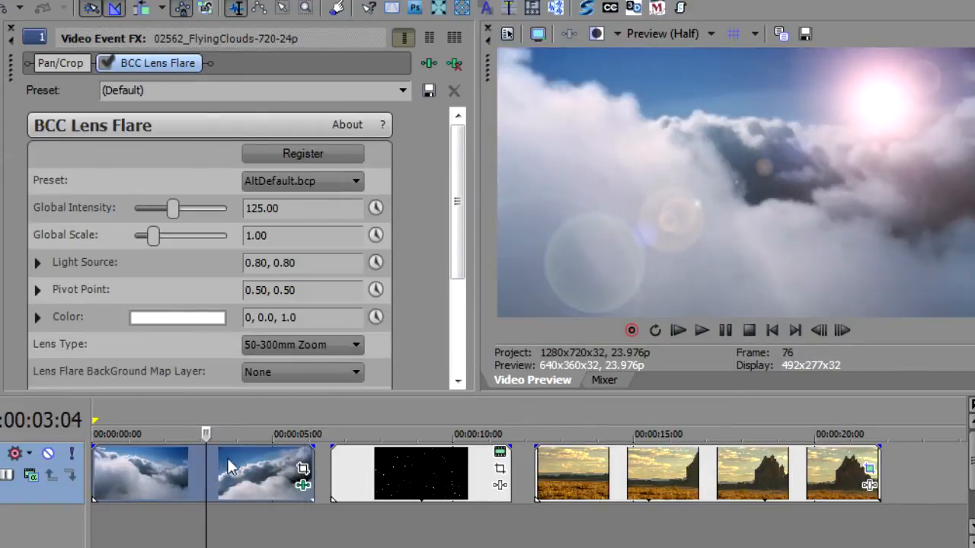
pyautogui.moveTo(210, 432); pyautogui.dragTo(156, 432)
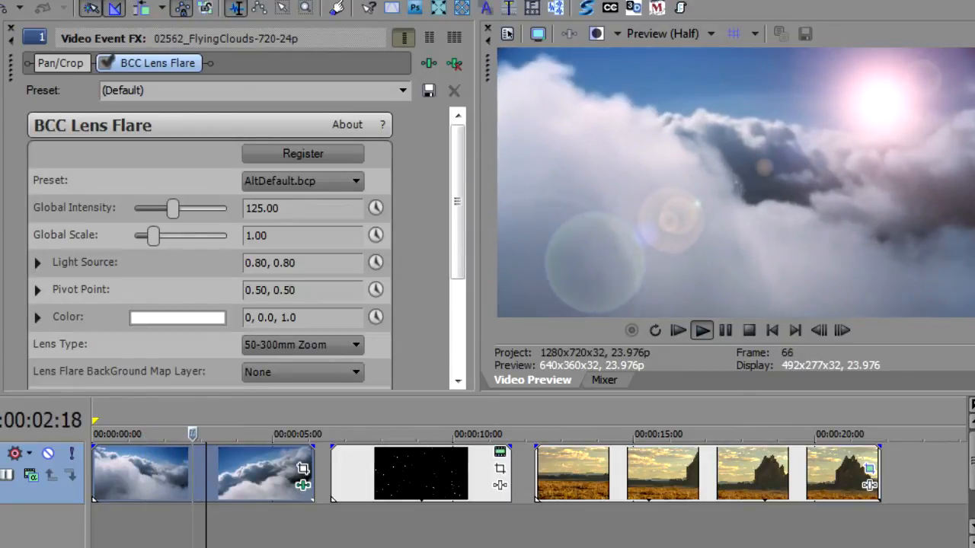
pyautogui.moveTo(197, 432); pyautogui.dragTo(201, 433)
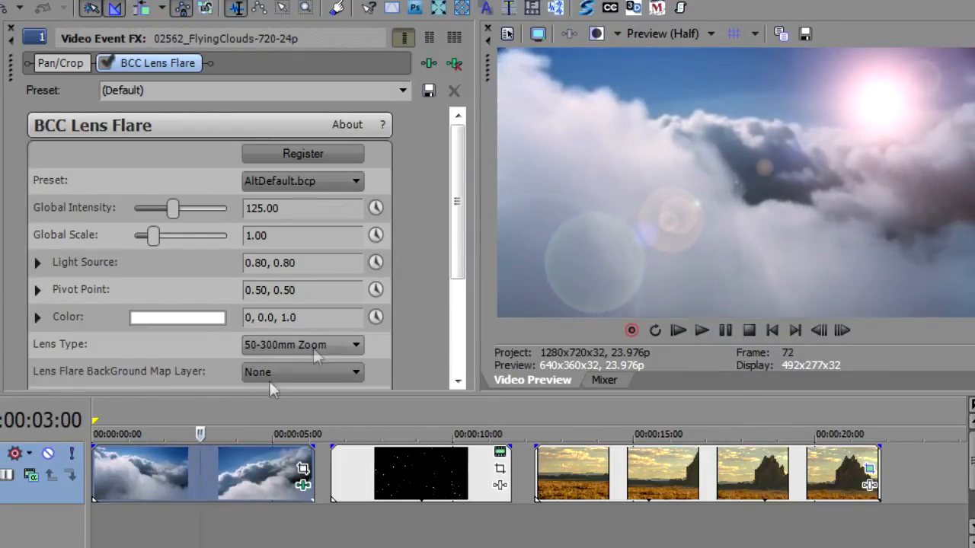
pyautogui.click(375, 208)
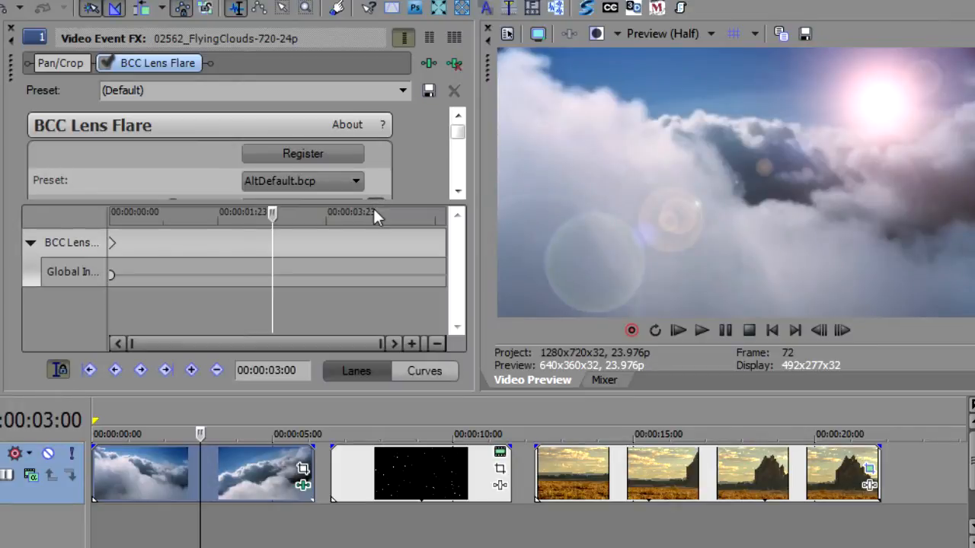
# - Add a Global Intensity keyframe at 00:00:03:00 and set the intensity to 0 at 00:00:04:03 in the clouds clip
pyautogui.moveTo(370, 203); pyautogui.dragTo(369, 265)
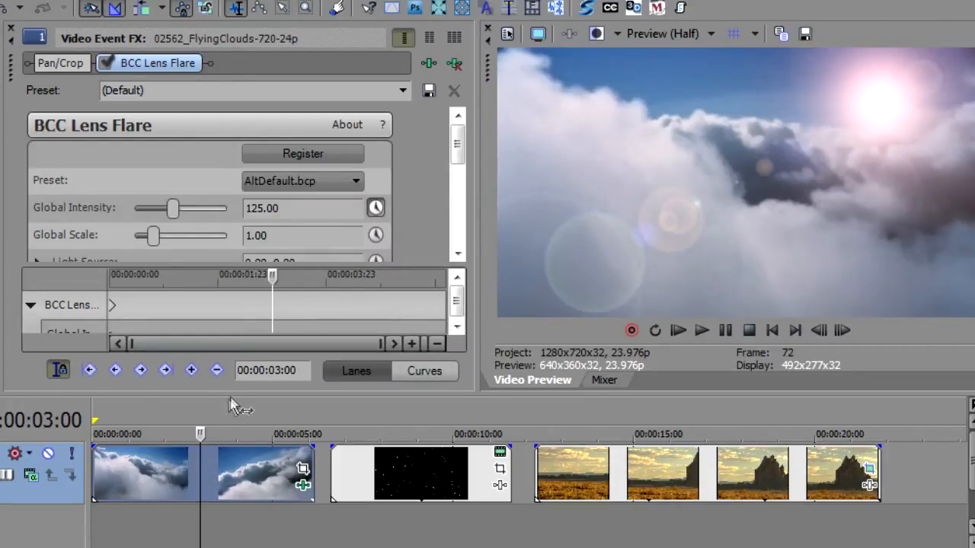
pyautogui.click(190, 371)
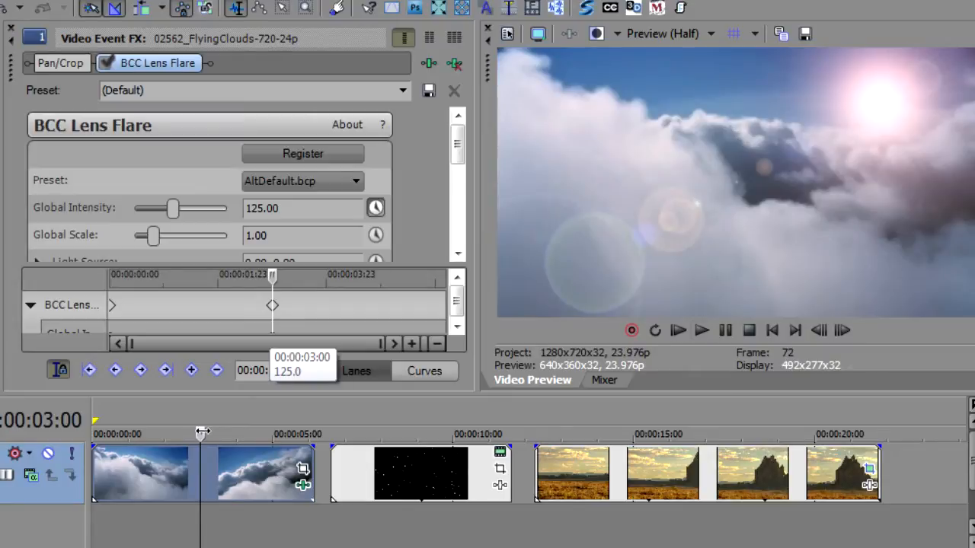
pyautogui.press('space')
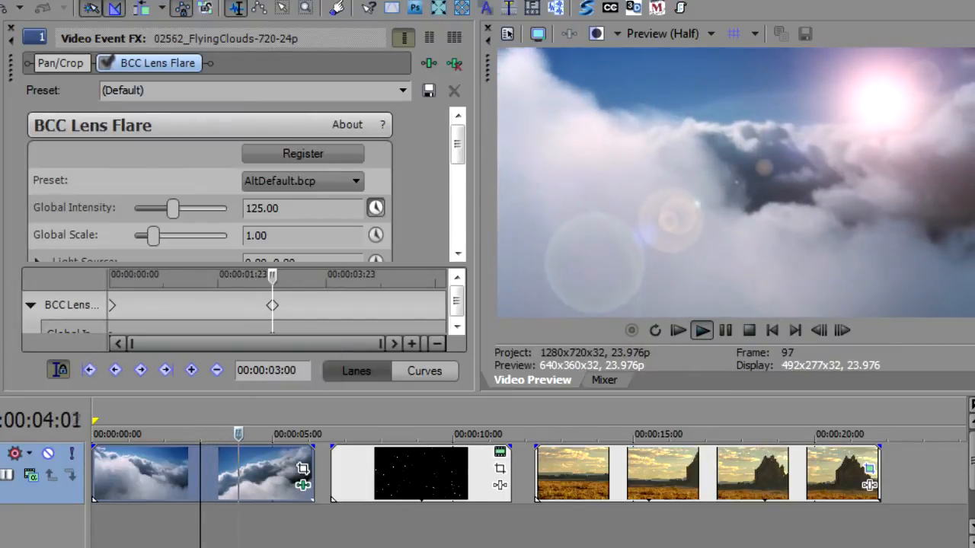
pyautogui.press('Return')
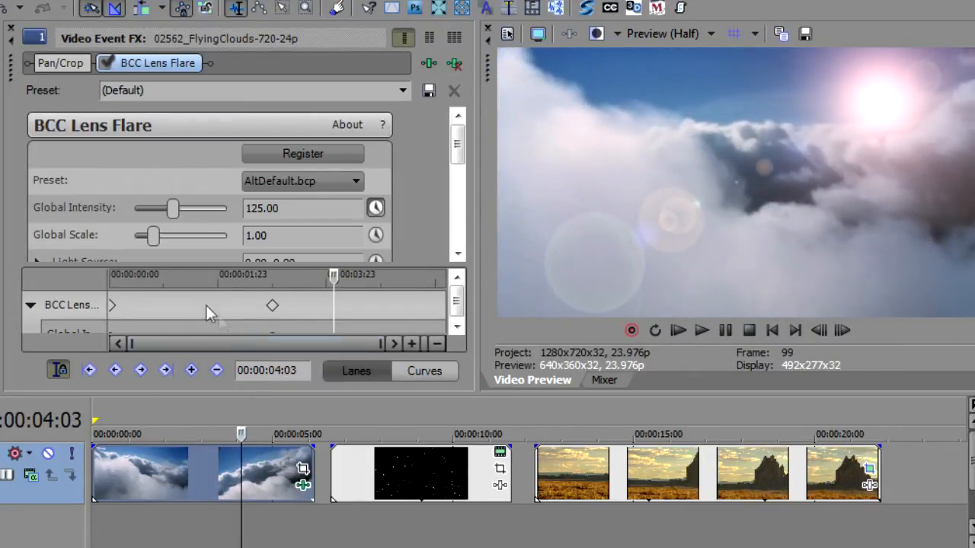
pyautogui.moveTo(174, 206); pyautogui.dragTo(143, 206)
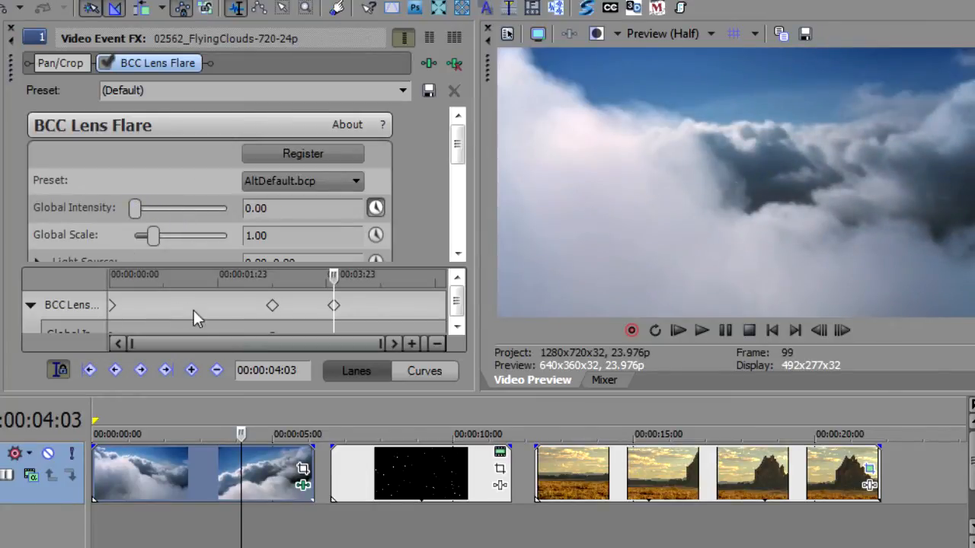
# - Play the clouds clip twice from before the 00:00:03:00 keyframe to examine how the lens flare's intensity changes
pyautogui.click(146, 469)
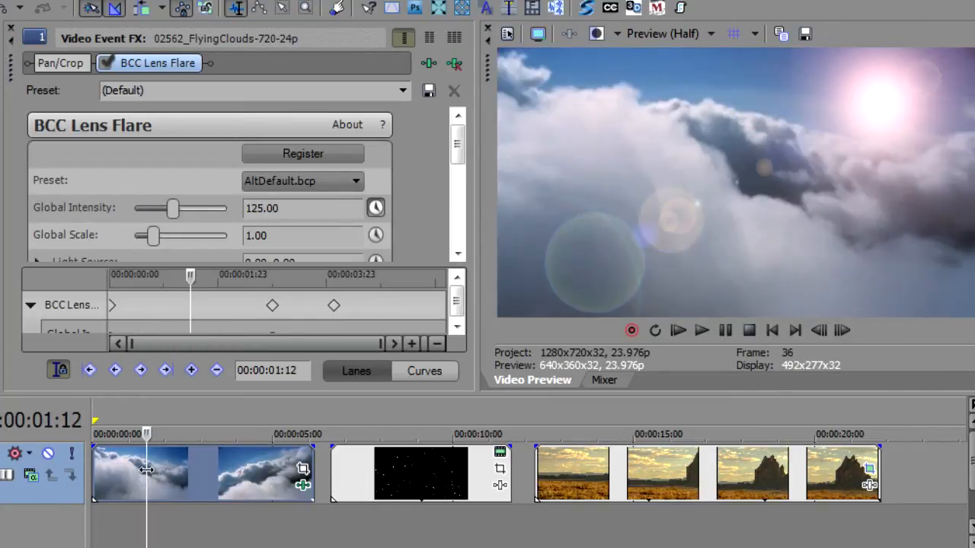
pyautogui.press('space')
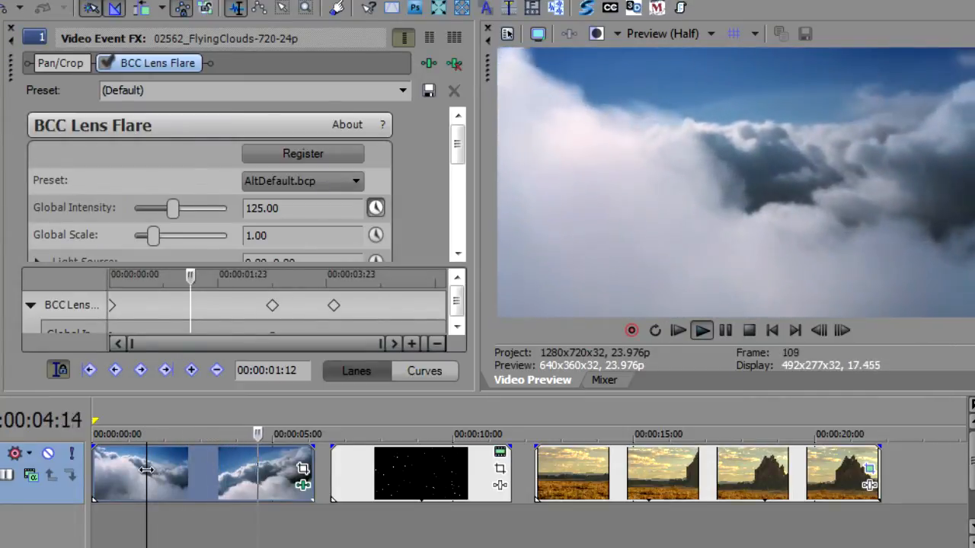
pyautogui.press('space')
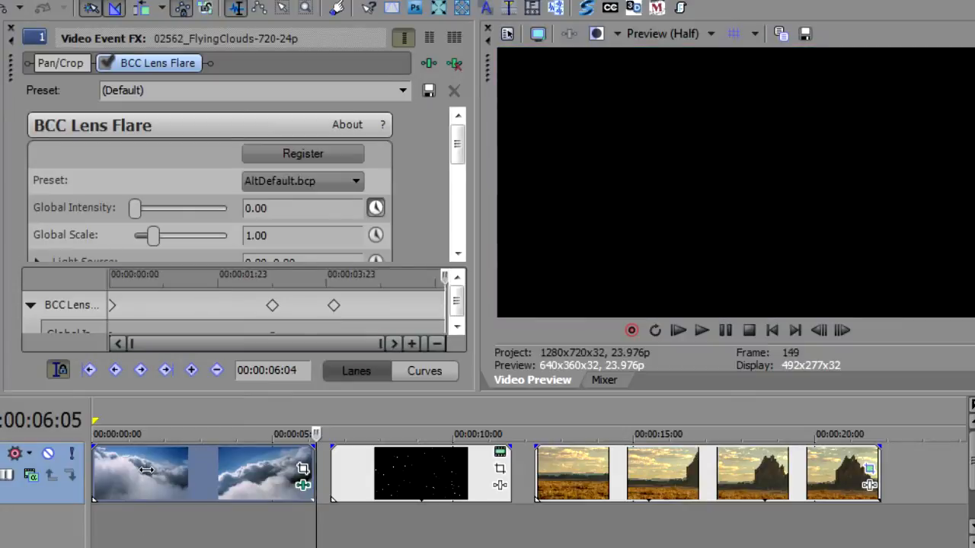
pyautogui.click(271, 467)
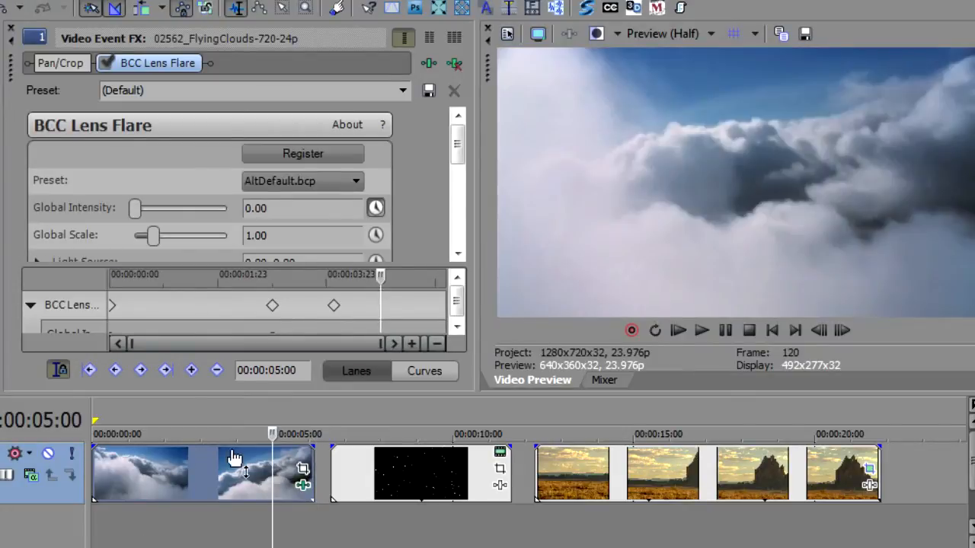
pyautogui.click(159, 466)
pyautogui.press('space')
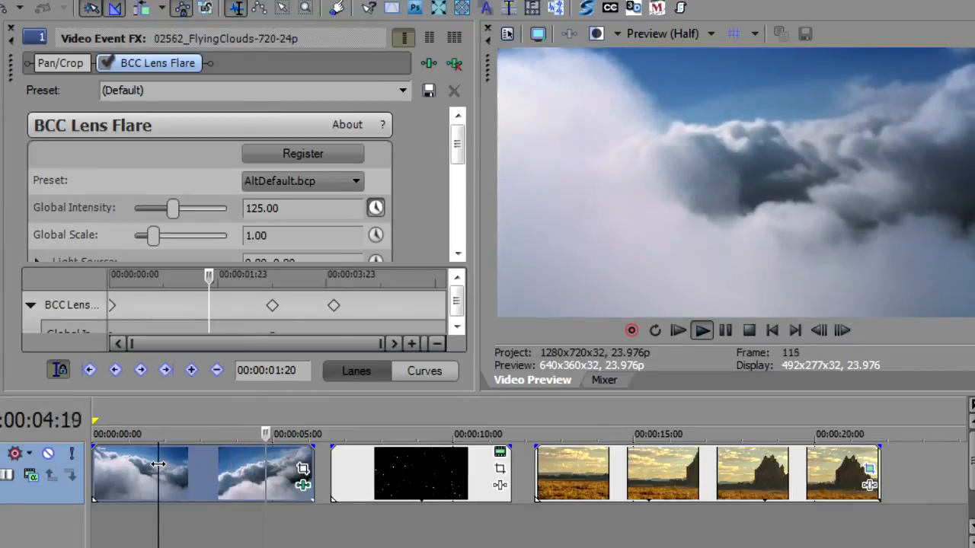
pyautogui.press('space')
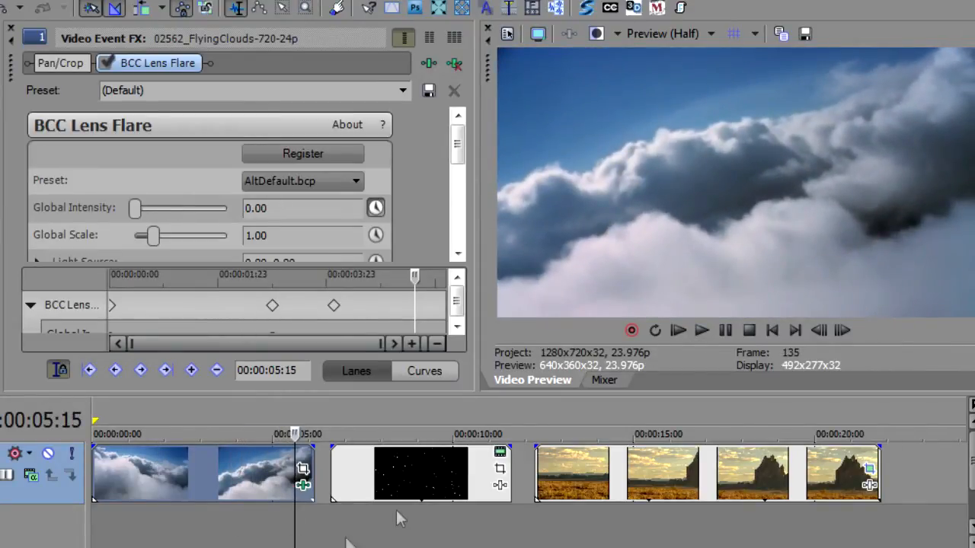
# - Apply the BCC Lens Flare Advanced effect to the black starfield clip
pyautogui.doubleClick(386, 469)
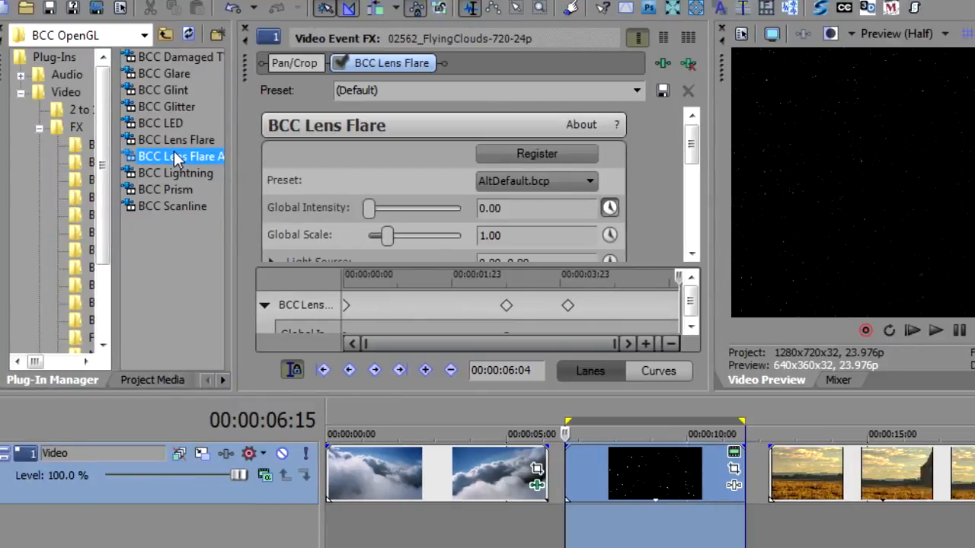
pyautogui.moveTo(177, 158); pyautogui.dragTo(625, 472)
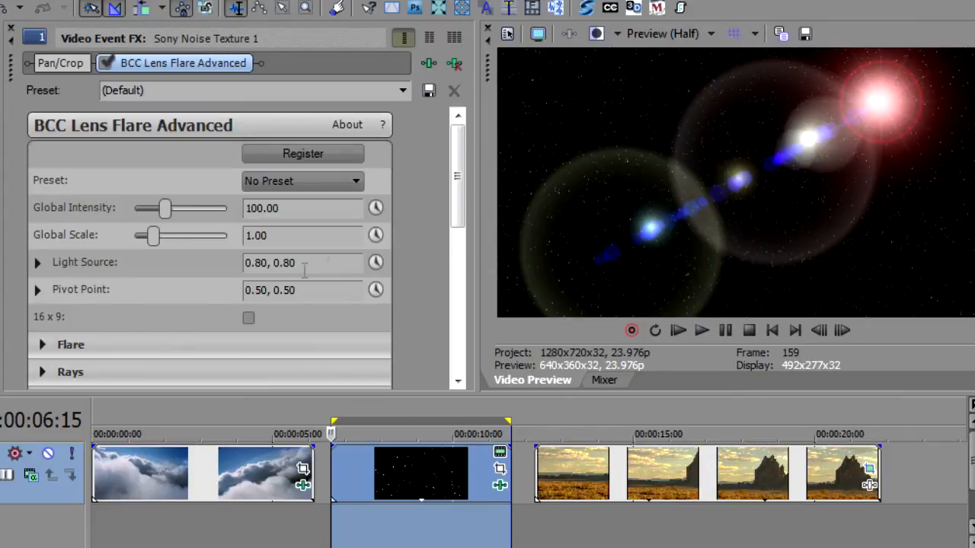
# - Set the Flare Color to blue (250, 1.0, 1.0) and the Ring Color to light blue (203, 1.0, 1.0)
pyautogui.moveTo(454, 161); pyautogui.dragTo(456, 230)
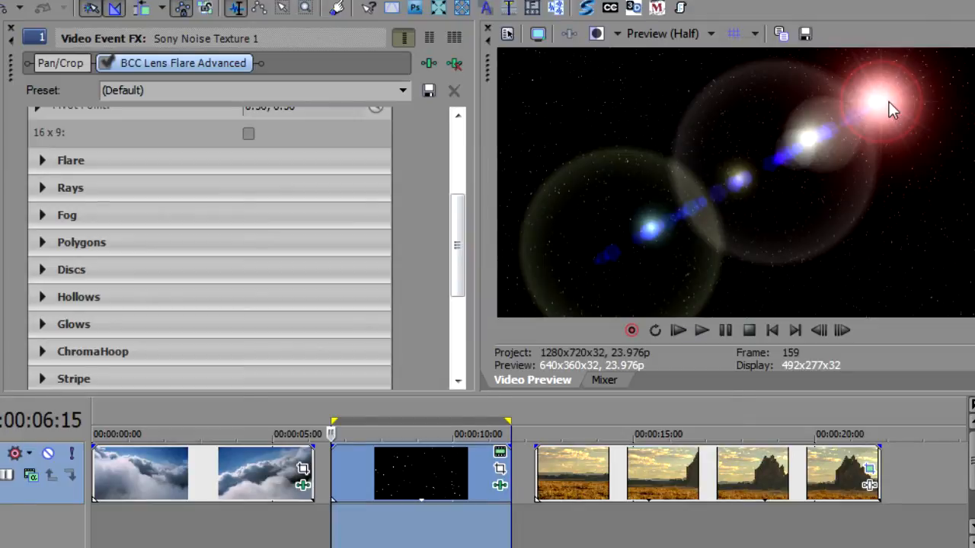
pyautogui.click(40, 160)
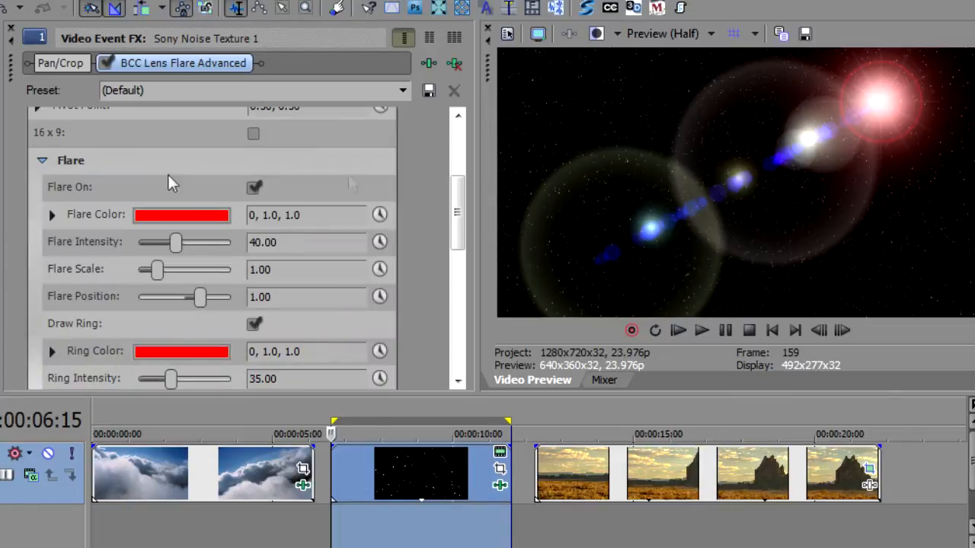
pyautogui.click(252, 187)
pyautogui.click(177, 216)
pyautogui.click(256, 318)
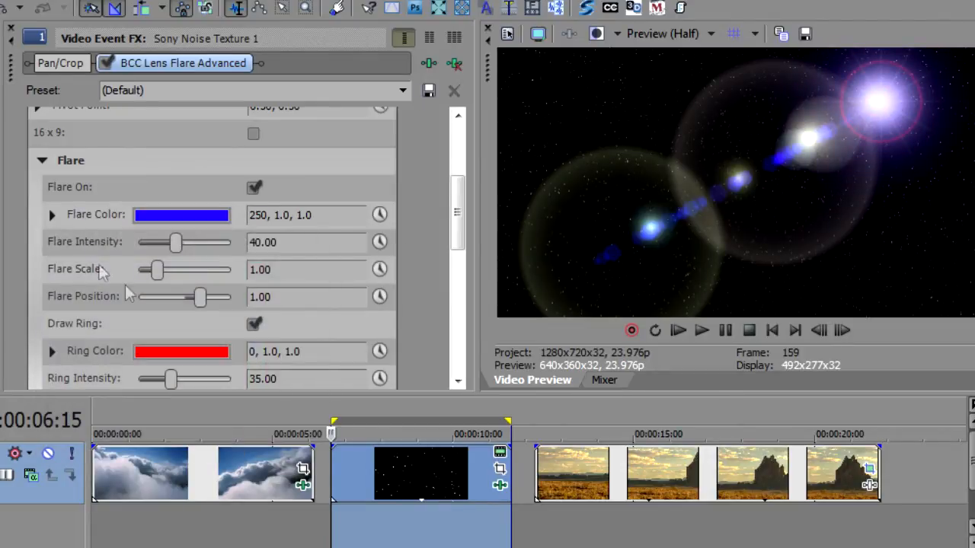
pyautogui.click(172, 352)
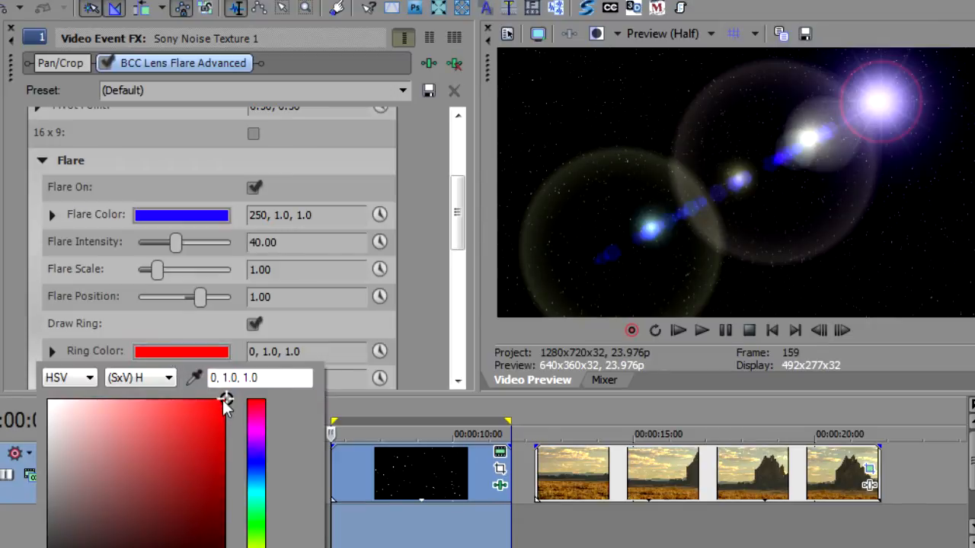
pyautogui.click(258, 481)
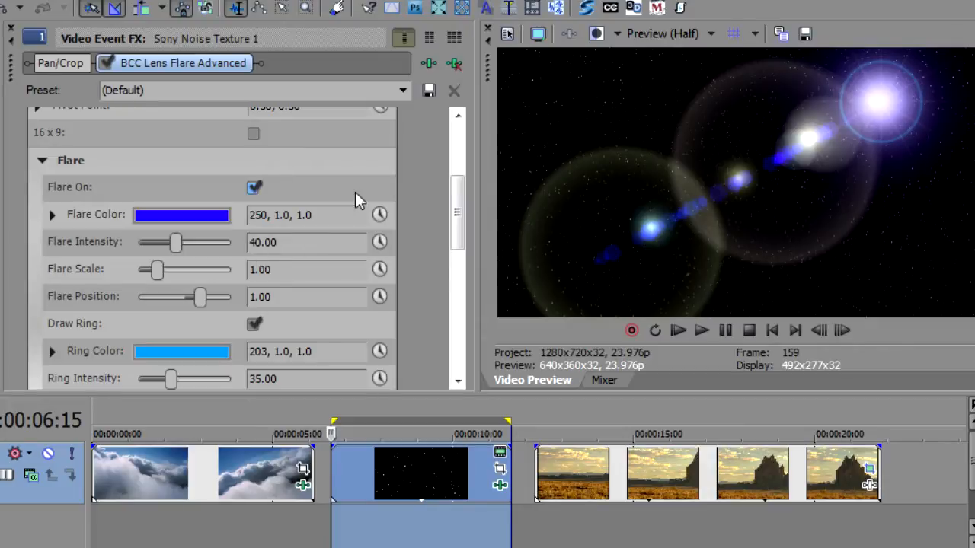
# - Try different Flare Intensity, Flare Scale and Flare Position values and restore each to its default
pyautogui.moveTo(456, 196); pyautogui.dragTo(457, 215)
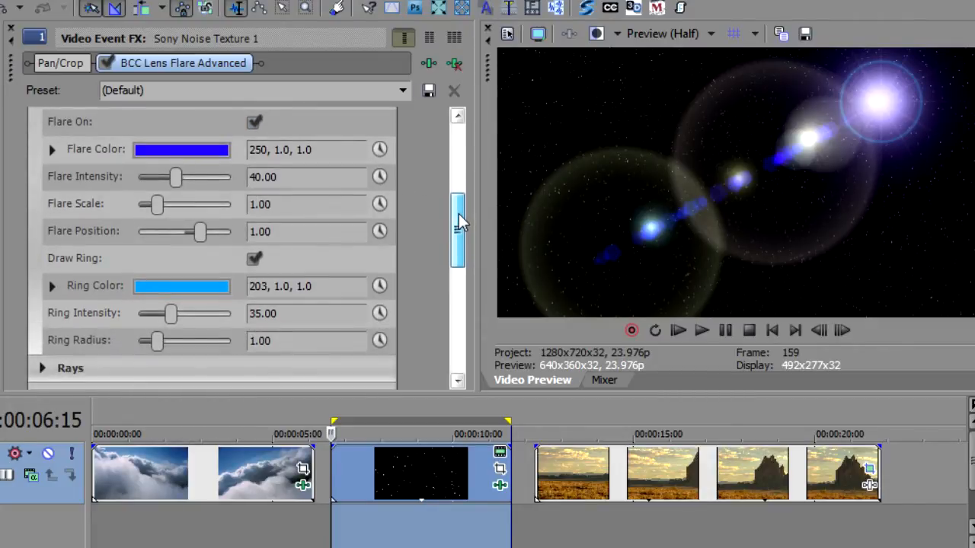
pyautogui.moveTo(178, 178); pyautogui.dragTo(198, 180)
pyautogui.doubleClick(196, 178)
pyautogui.doubleClick(178, 204)
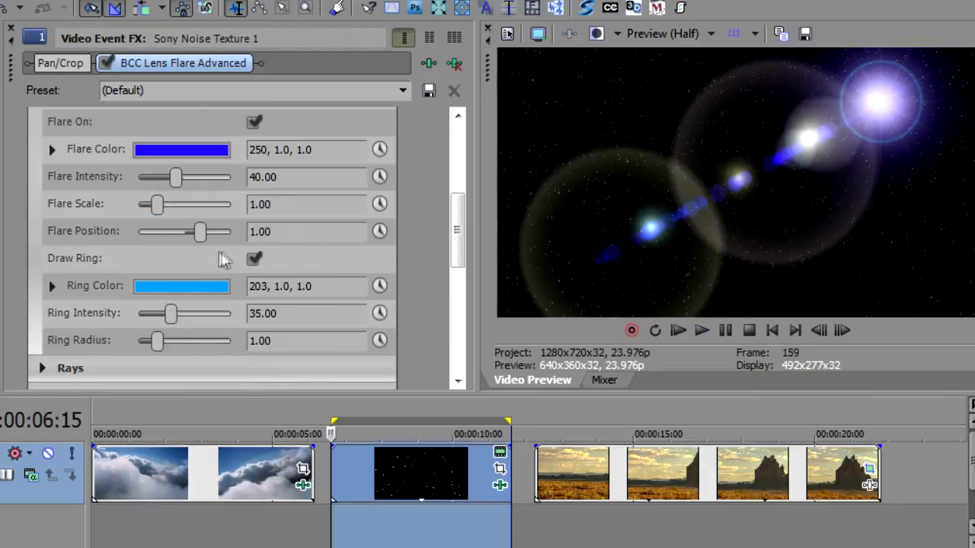
pyautogui.moveTo(201, 232)
pyautogui.mouseDown()
pyautogui.moveTo(166, 234)
pyautogui.moveTo(203, 234)
pyautogui.mouseUp()
# - Try a Ring Intensity of 84.21 and reset it to its default, and set the Ring Radius to 0.95
pyautogui.moveTo(172, 317); pyautogui.dragTo(218, 315)
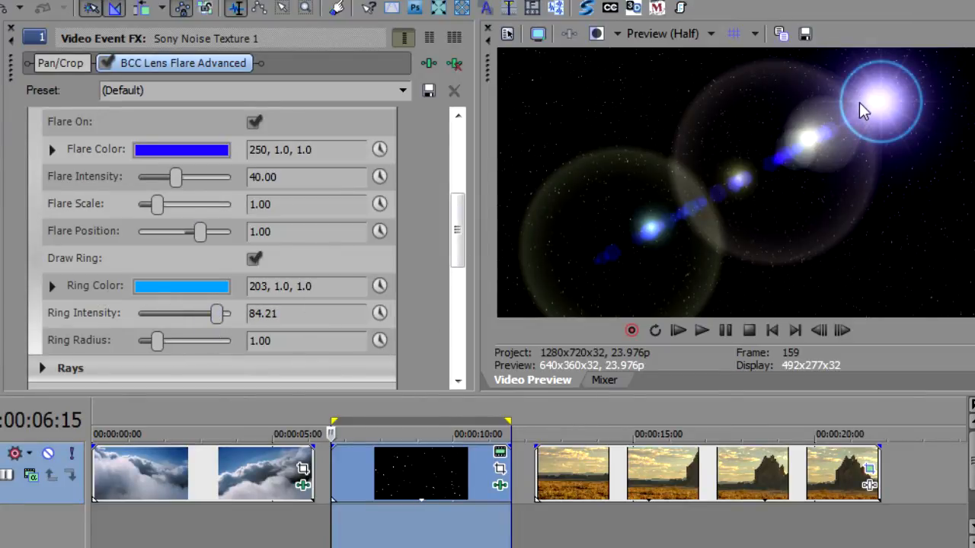
pyautogui.moveTo(159, 344)
pyautogui.mouseDown()
pyautogui.moveTo(183, 355)
pyautogui.moveTo(159, 347)
pyautogui.mouseUp()
pyautogui.doubleClick(217, 313)
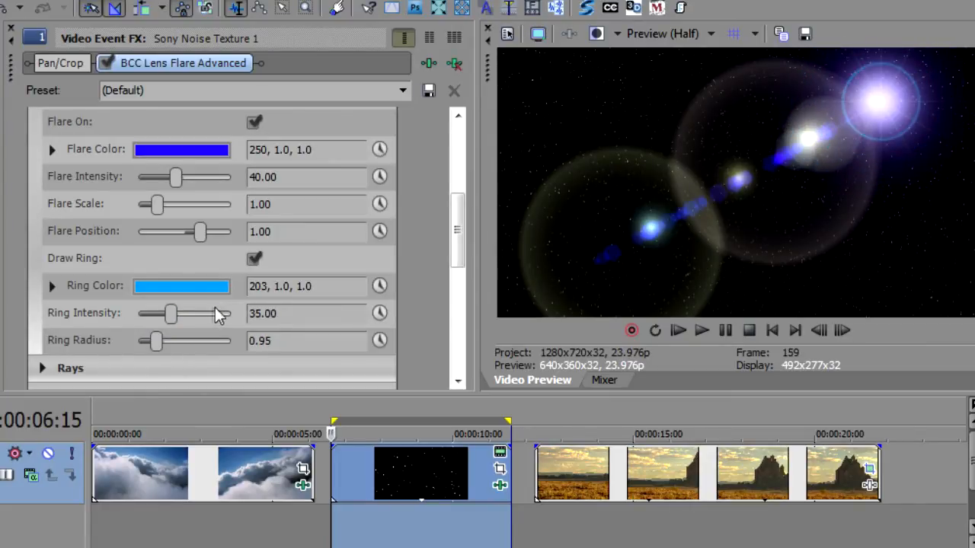
# - Collapse the Flare settings and, in the Rays settings, set Ray Intensity to 100 and Ray Scale to 4.95
pyautogui.scroll(3, 459, 206)
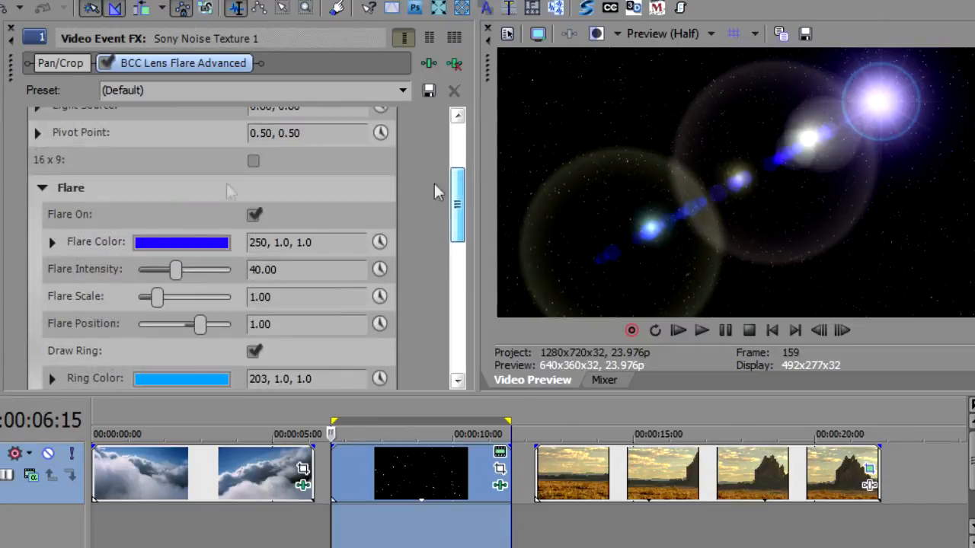
pyautogui.click(38, 185)
pyautogui.click(40, 216)
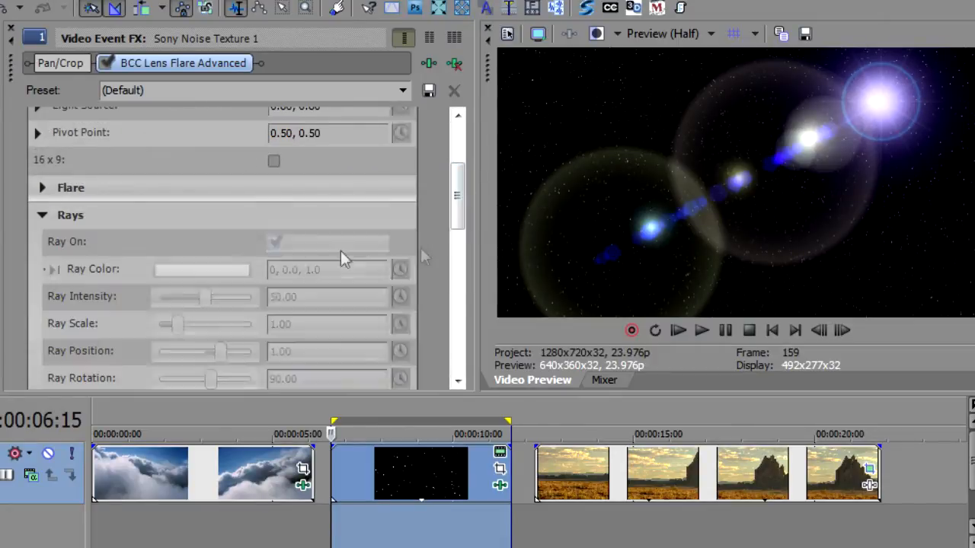
pyautogui.scroll(-3, 459, 199)
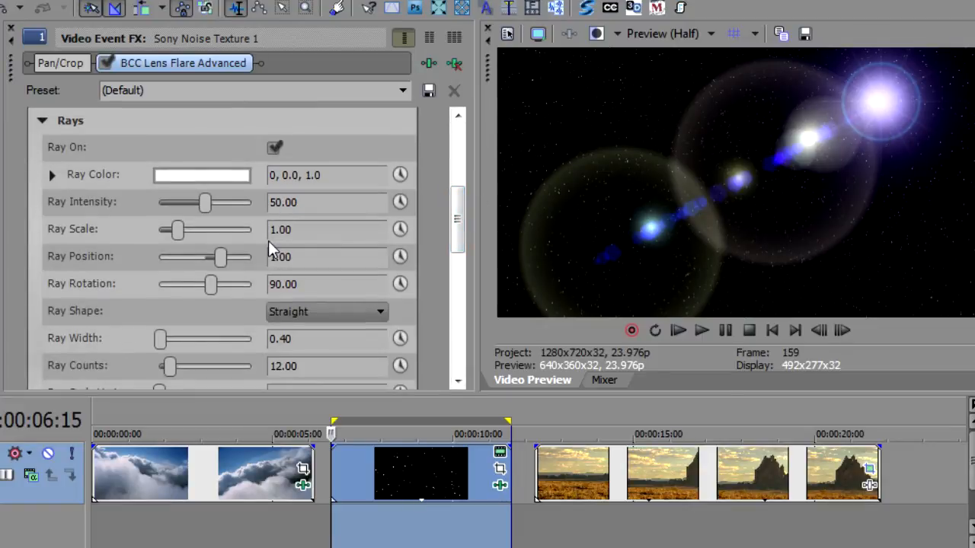
pyautogui.moveTo(207, 206); pyautogui.dragTo(228, 210)
pyautogui.moveTo(181, 232); pyautogui.dragTo(254, 223)
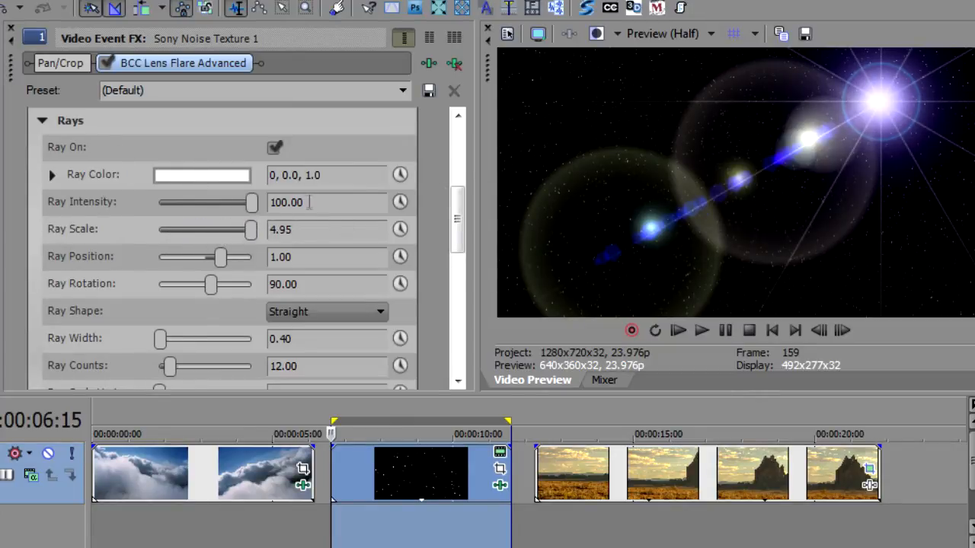
# - Set Ray Width to 1.89 and Ray Counts to 22.11, trying a Ray Rotation of 265.26 and returning it to 90
pyautogui.scroll(-2, 457, 224)
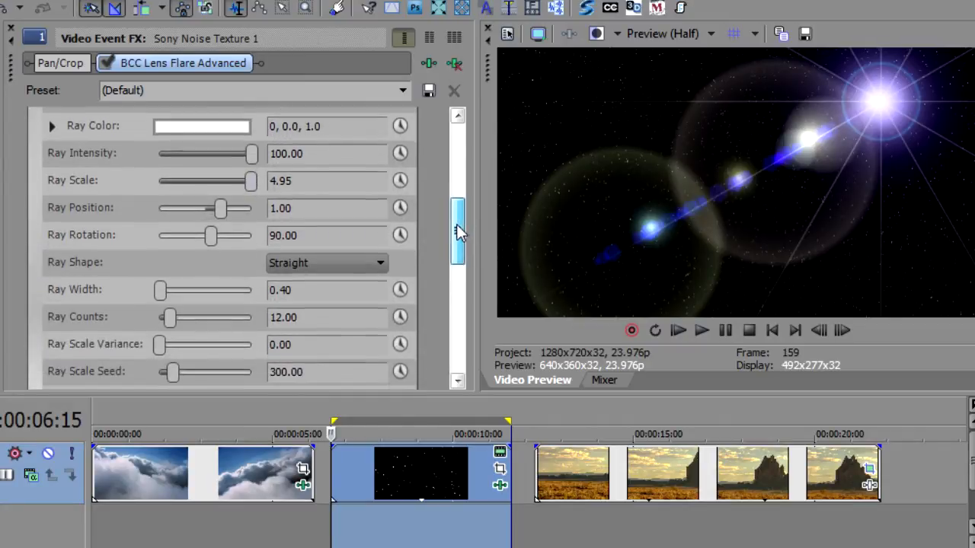
pyautogui.moveTo(159, 289); pyautogui.dragTo(165, 291)
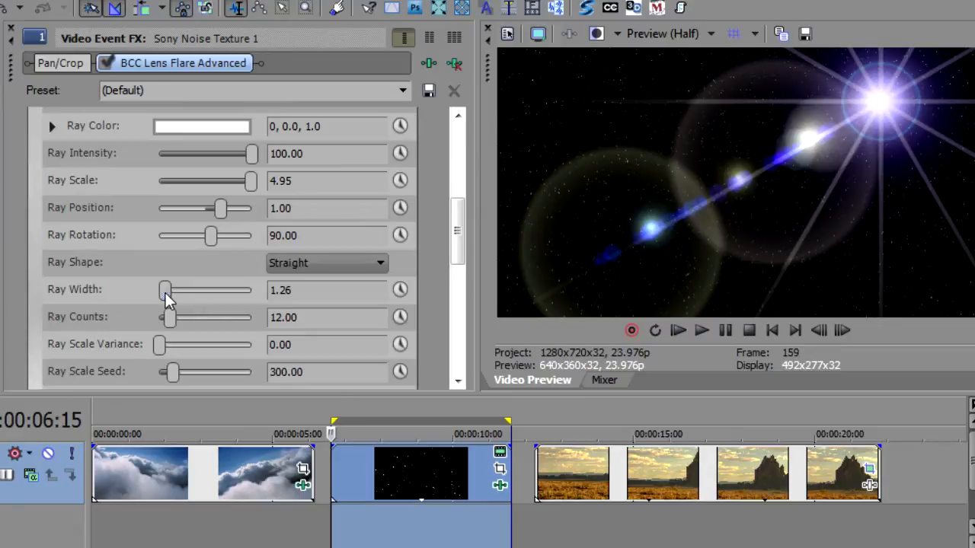
pyautogui.moveTo(218, 208); pyautogui.dragTo(222, 239)
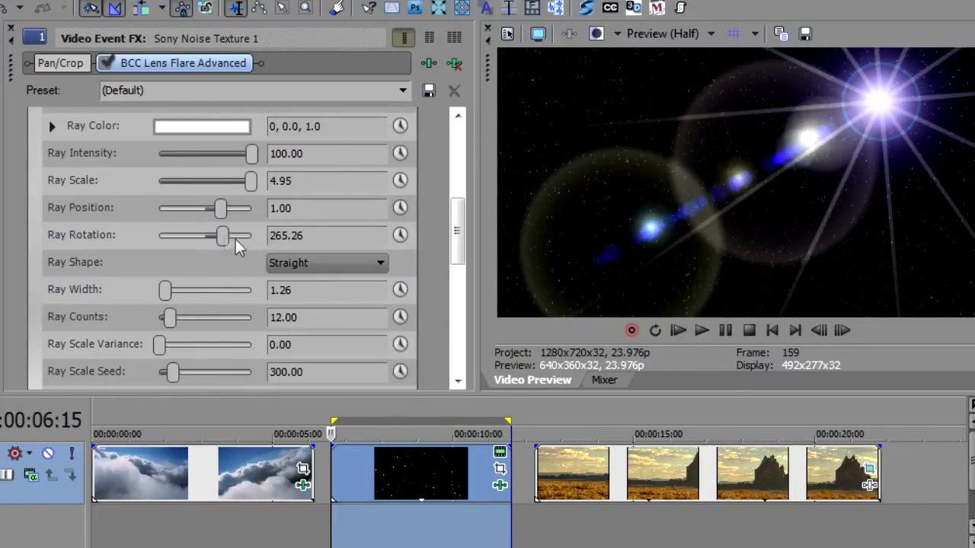
pyautogui.moveTo(223, 239)
pyautogui.mouseDown()
pyautogui.moveTo(188, 235)
pyautogui.moveTo(212, 236)
pyautogui.mouseUp()
pyautogui.moveTo(166, 290); pyautogui.dragTo(180, 324)
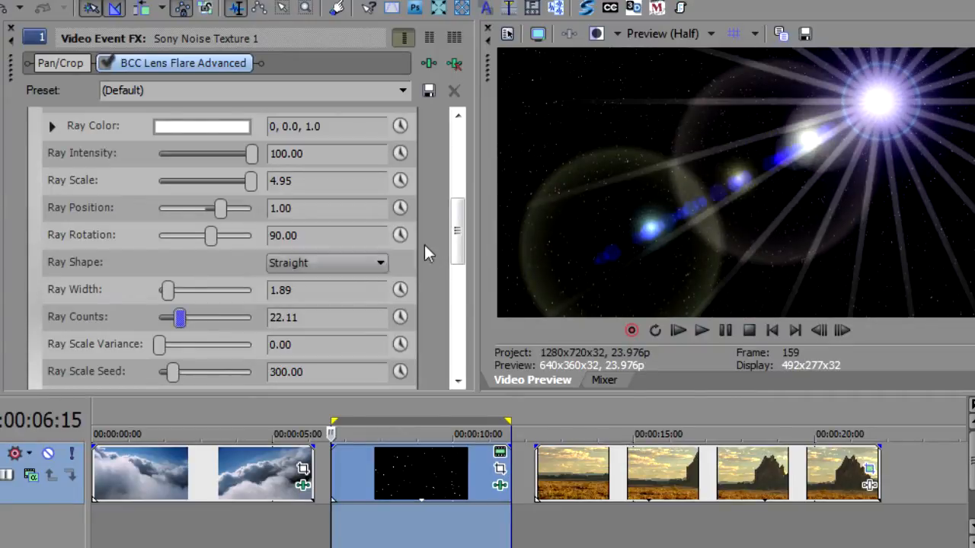
# - Set the Ray Scale Variance to 76.84 so the rays differ in length
pyautogui.moveTo(456, 215); pyautogui.dragTo(453, 255)
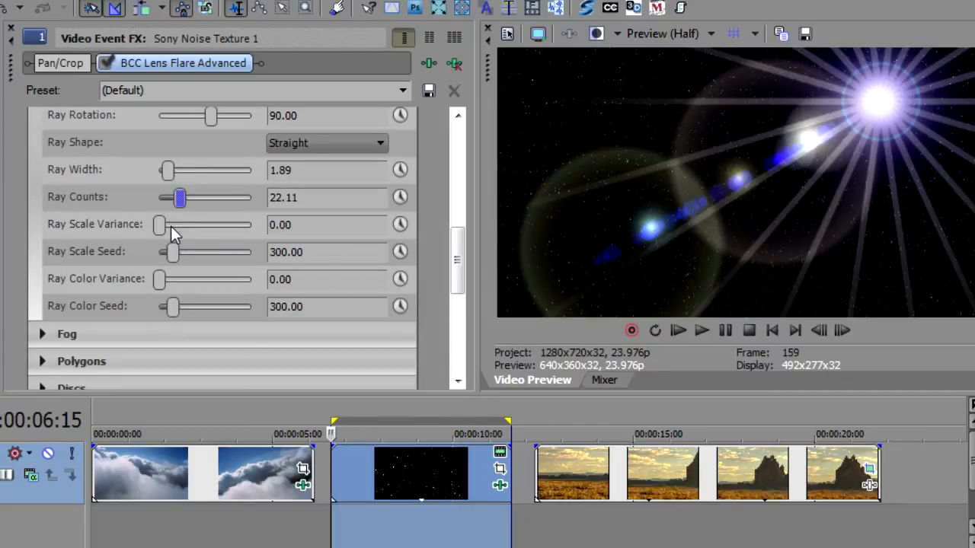
pyautogui.moveTo(162, 227); pyautogui.dragTo(233, 235)
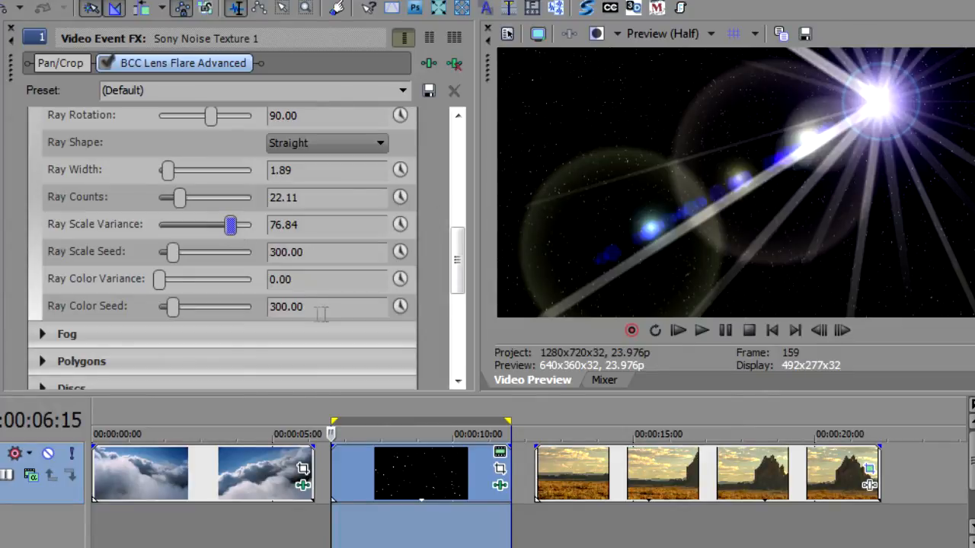
# - Try Ray Scale Seed values of 442.11 and 547.37 and reset the seed to its default of 300
pyautogui.moveTo(172, 253)
pyautogui.mouseDown()
pyautogui.moveTo(197, 265)
pyautogui.moveTo(182, 262)
pyautogui.mouseUp()
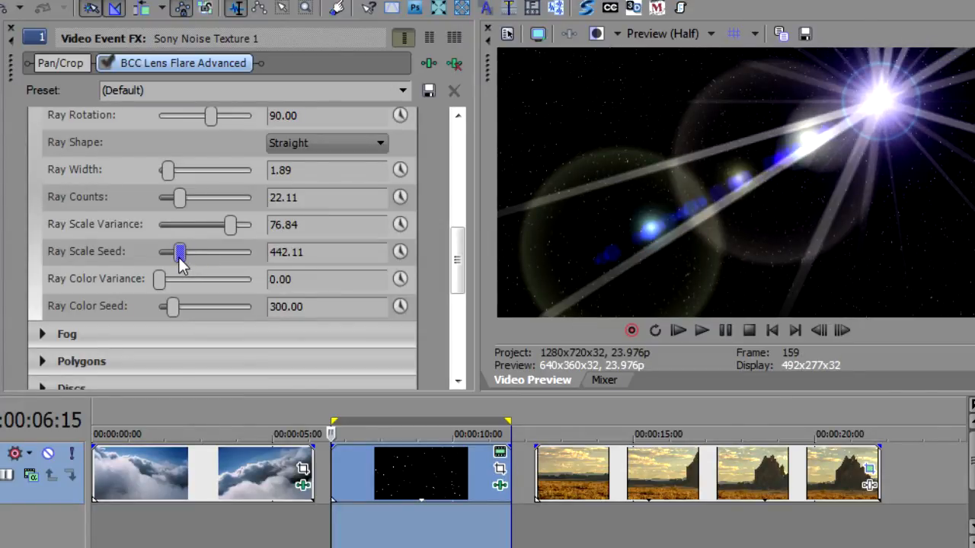
pyautogui.moveTo(180, 263); pyautogui.dragTo(188, 266)
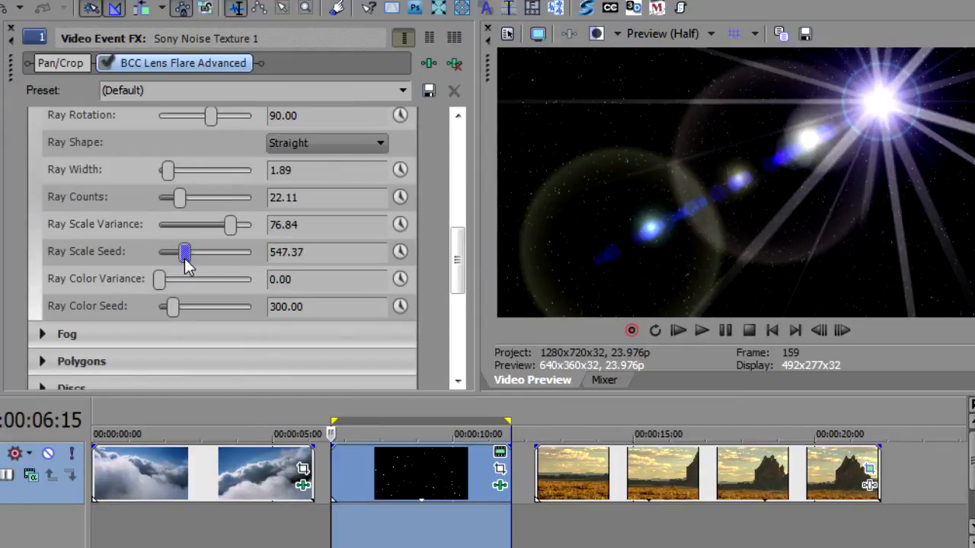
pyautogui.doubleClick(185, 256)
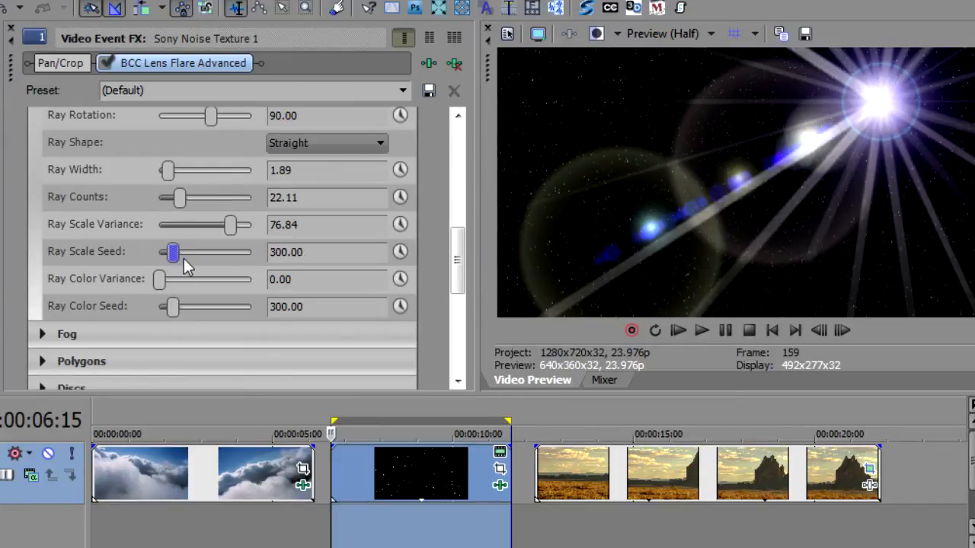
# - Reset the Ray Scale Variance to 0, set the Ray Color Variance to 83.16 and change the Ray Color Seed to recolor the rays
pyautogui.doubleClick(232, 224)
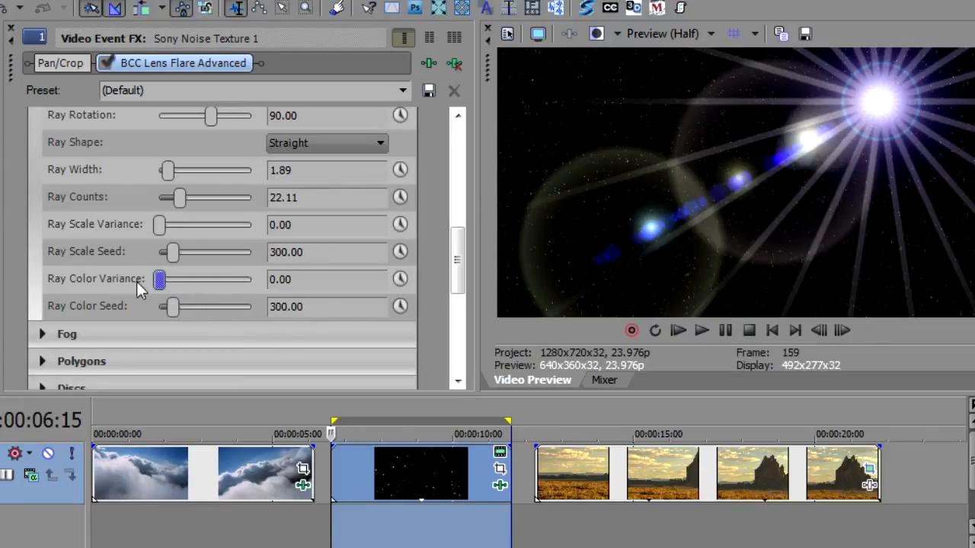
pyautogui.moveTo(163, 280); pyautogui.dragTo(238, 281)
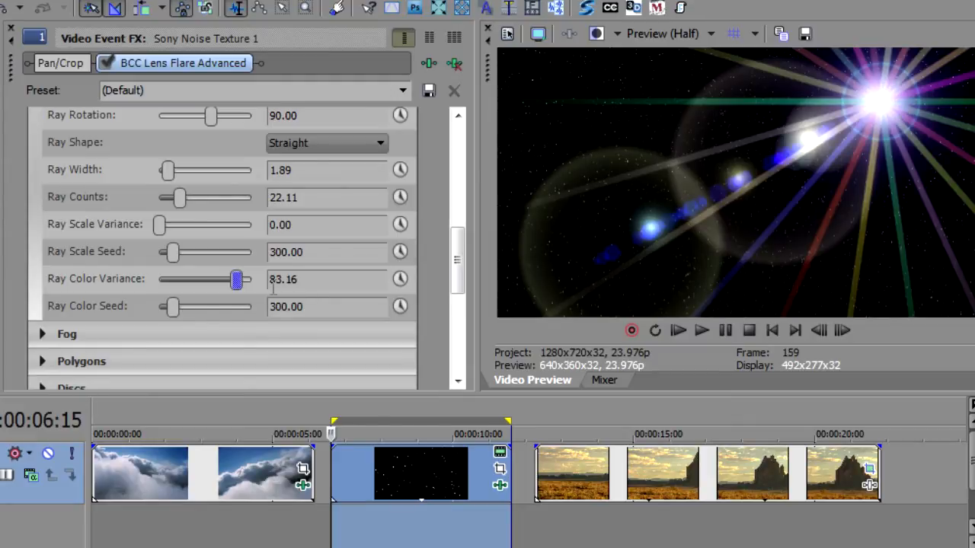
pyautogui.moveTo(173, 307)
pyautogui.mouseDown()
pyautogui.moveTo(195, 314)
pyautogui.moveTo(188, 312)
pyautogui.mouseUp()
# - Turn off the rays and collapse the Rays settings
pyautogui.moveTo(456, 261); pyautogui.dragTo(457, 193)
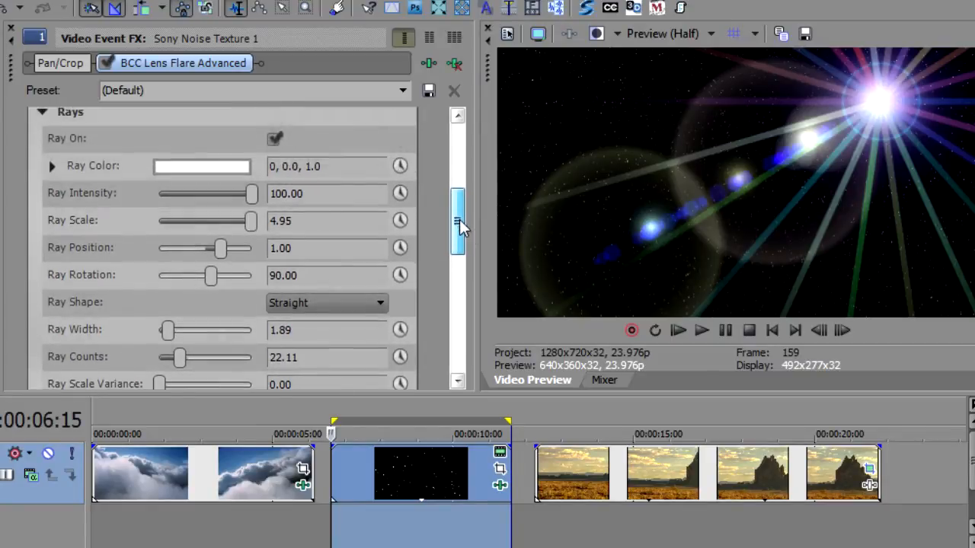
pyautogui.click(274, 160)
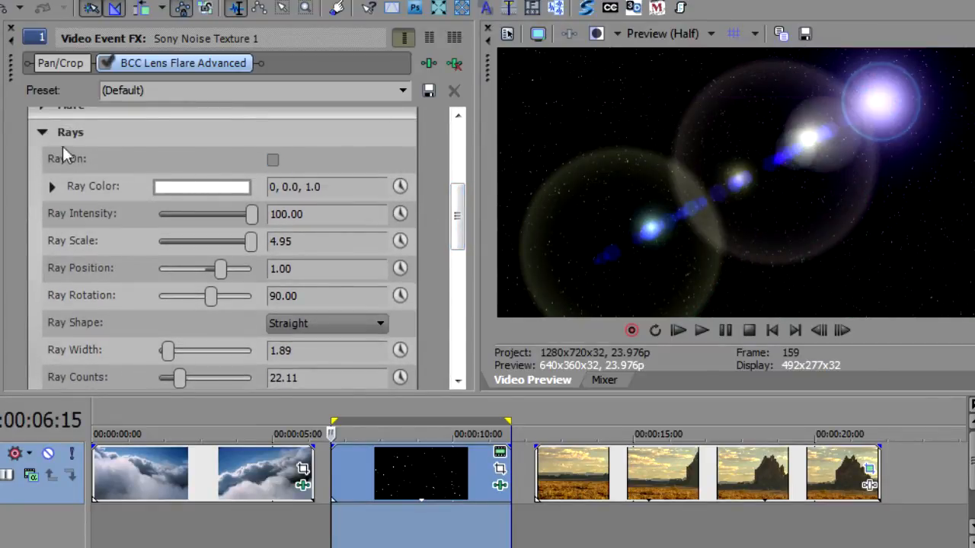
pyautogui.click(42, 132)
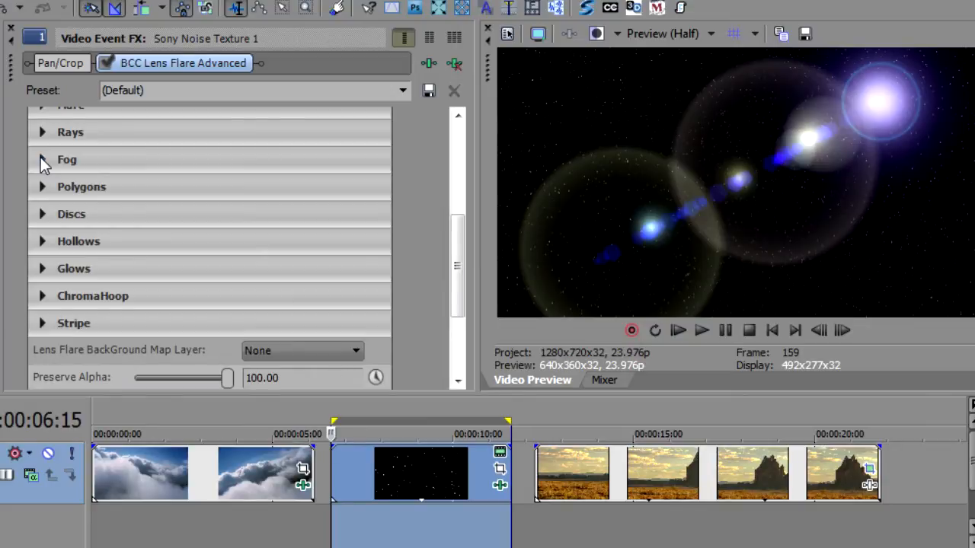
# - Turn on the fog with intensity 42.11, scale 2.37 and rotation -144, and turn it off again and collapse its settings
pyautogui.click(42, 160)
pyautogui.click(247, 187)
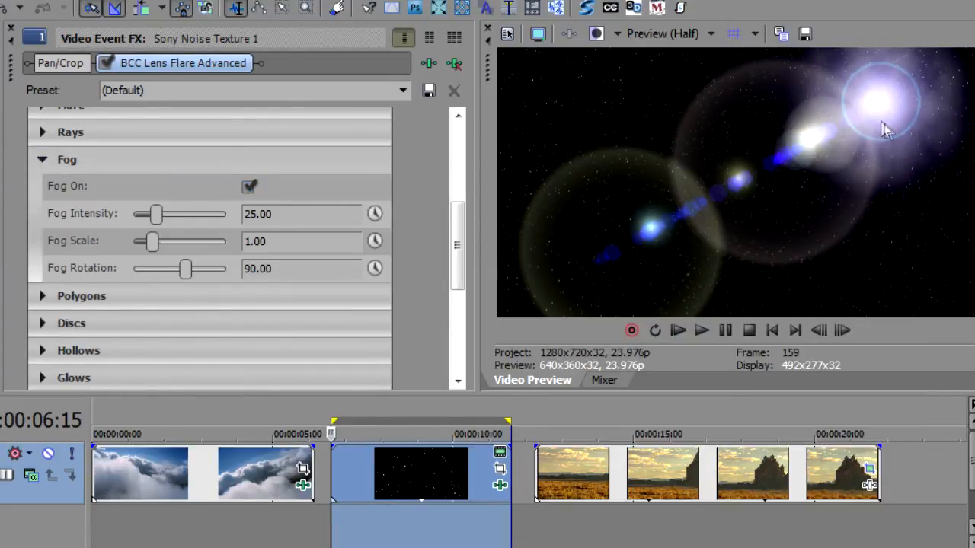
pyautogui.moveTo(153, 214); pyautogui.dragTo(170, 271)
pyautogui.moveTo(198, 241); pyautogui.dragTo(177, 244)
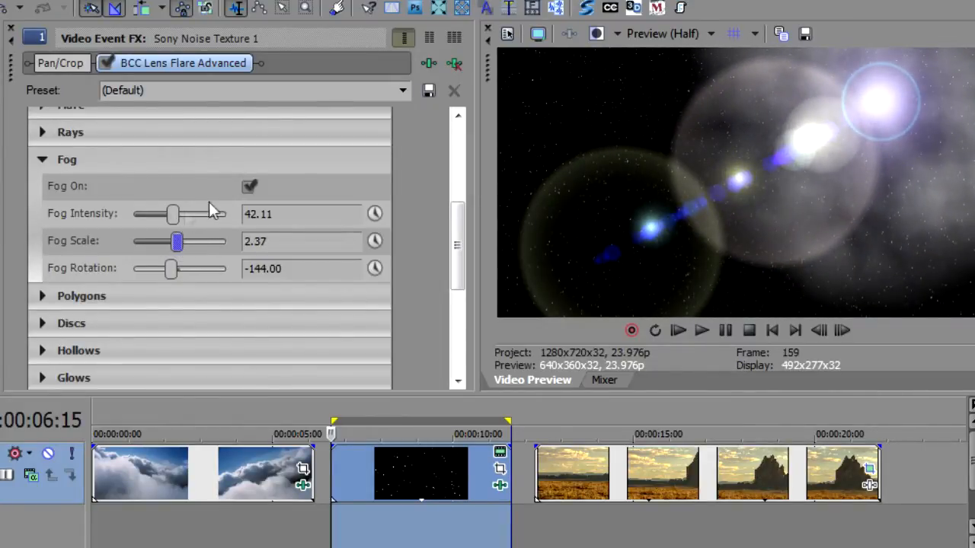
pyautogui.click(250, 186)
pyautogui.click(44, 162)
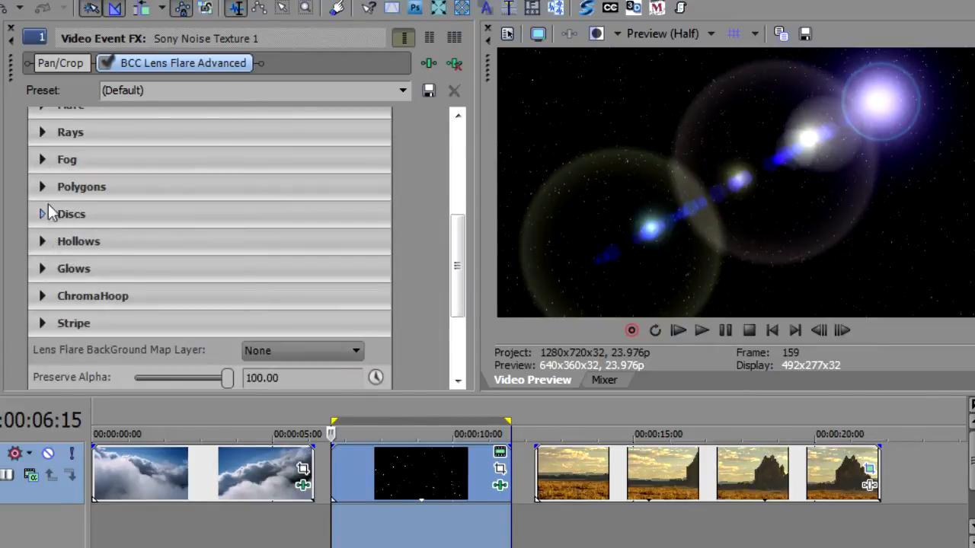
# - Expand the Polygons settings and change the Polygon Color from blue to magenta, HSV 293, 1.0, 1.0
pyautogui.click(43, 187)
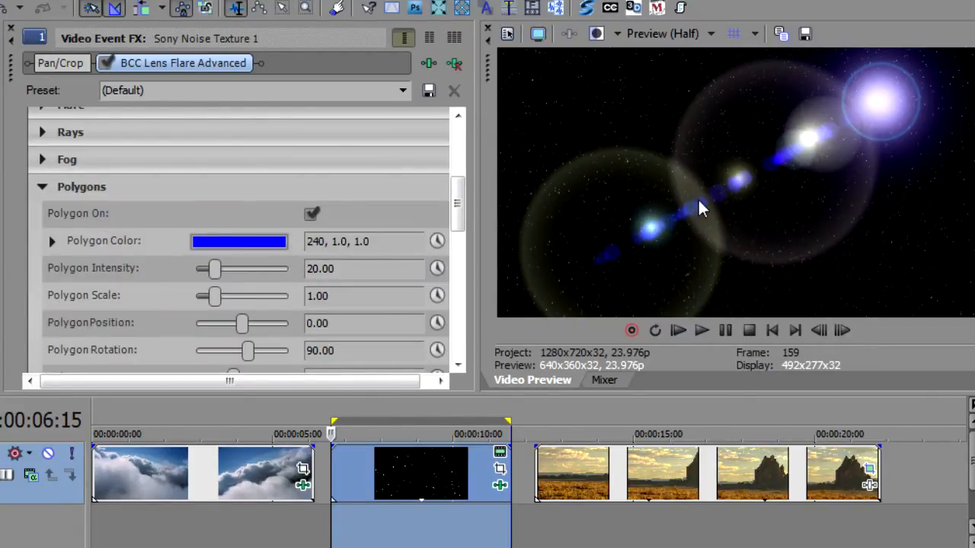
pyautogui.scroll(-3, 461, 196)
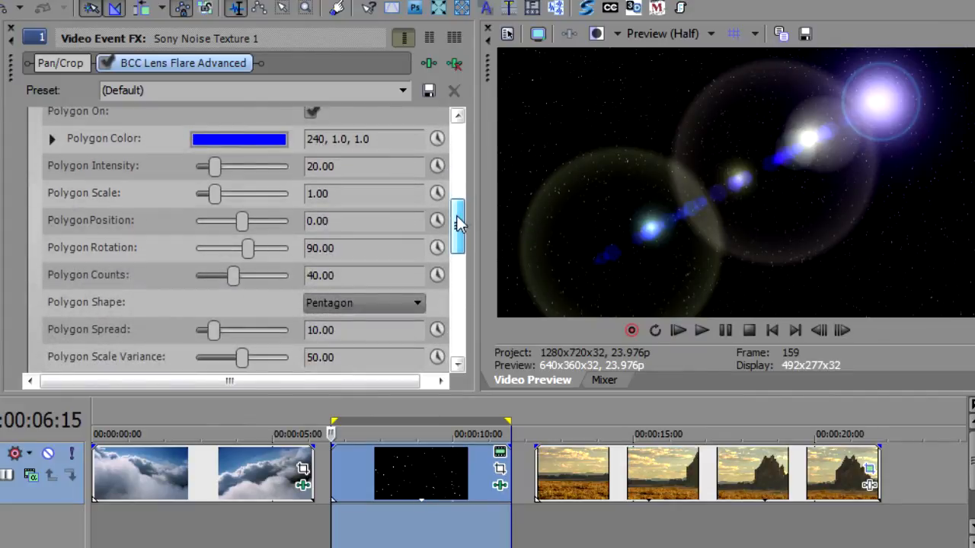
pyautogui.click(204, 140)
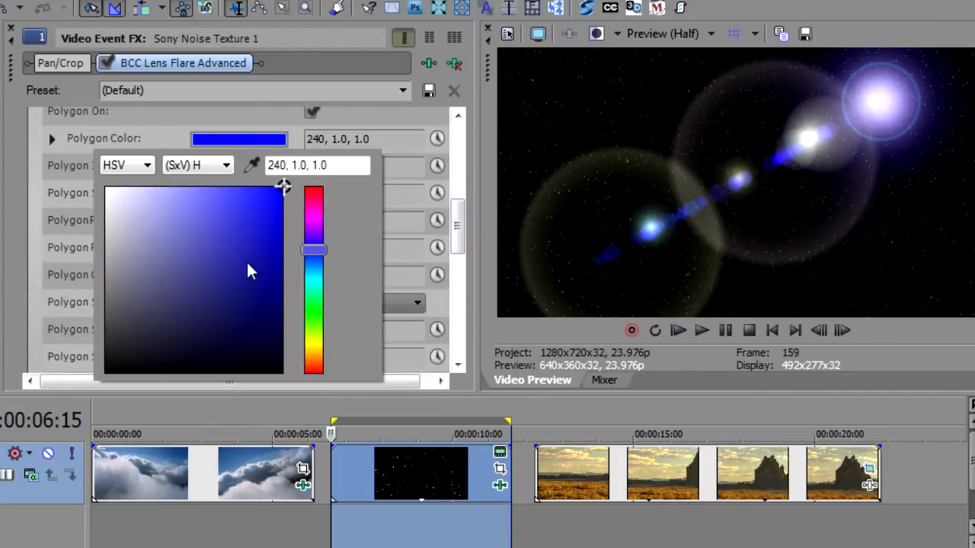
pyautogui.moveTo(313, 253); pyautogui.dragTo(323, 220)
pyautogui.click(68, 136)
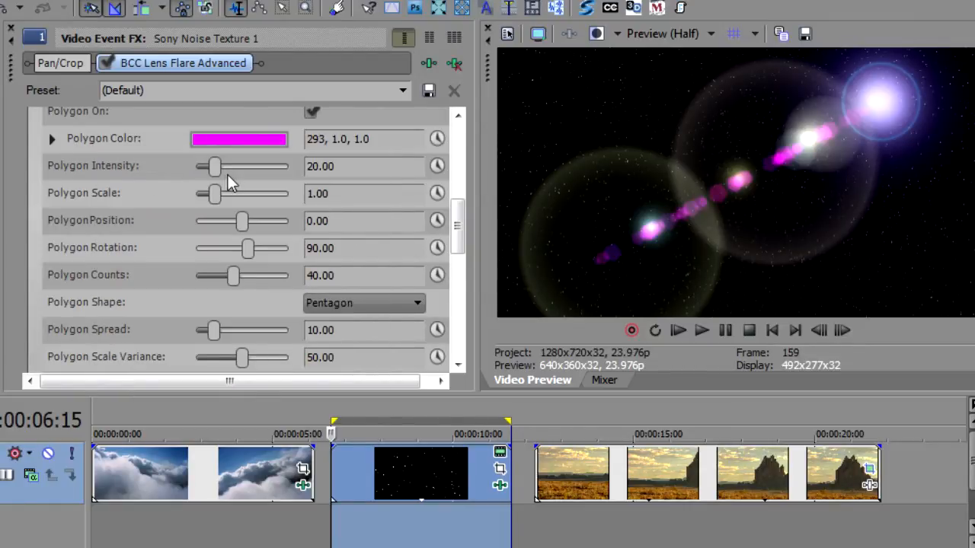
# - Set Polygon Intensity to 31.58, Polygon Scale to 1.95, Polygon Position to -0.03 and Polygon Counts to 30.53
pyautogui.moveTo(218, 170); pyautogui.dragTo(221, 195)
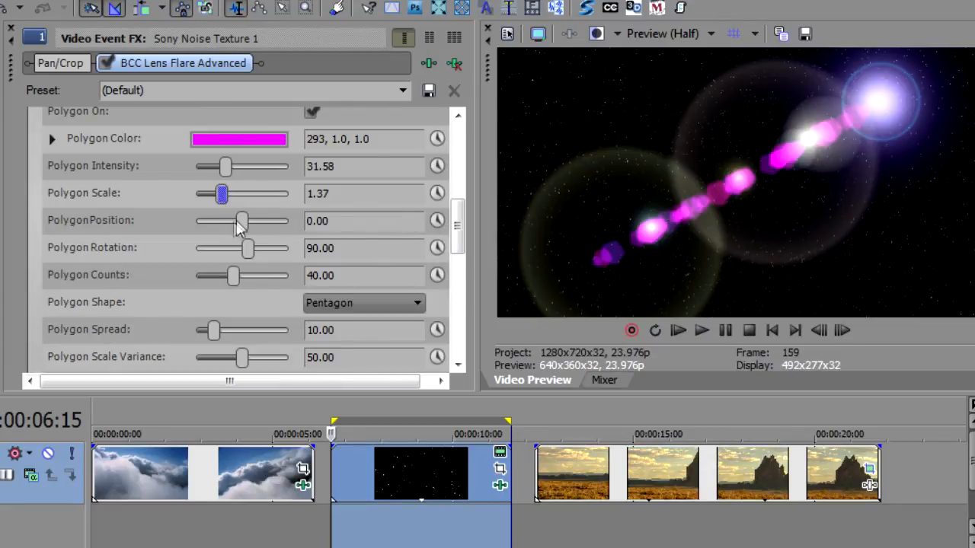
pyautogui.moveTo(242, 224)
pyautogui.mouseDown()
pyautogui.moveTo(256, 222)
pyautogui.moveTo(224, 223)
pyautogui.moveTo(278, 263)
pyautogui.moveTo(249, 255)
pyautogui.mouseUp()
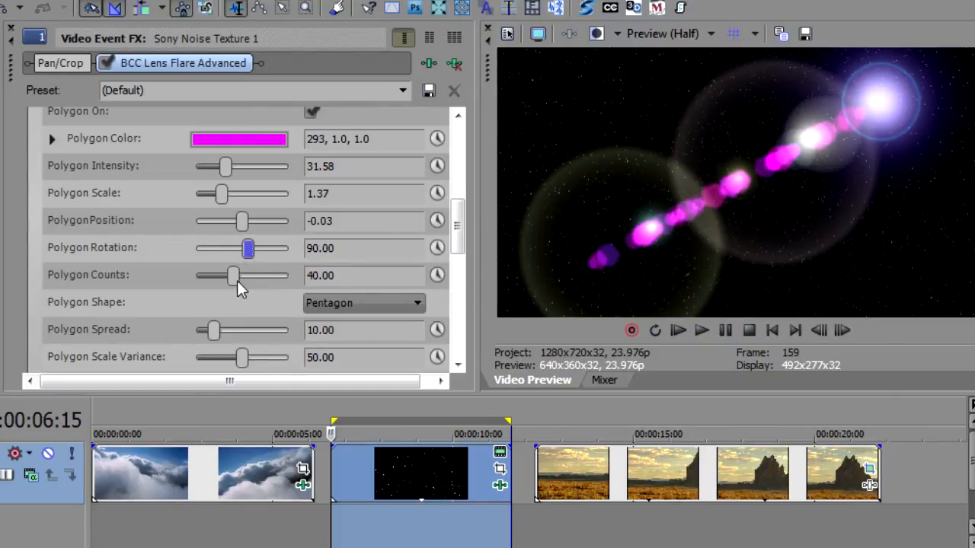
pyautogui.moveTo(233, 278)
pyautogui.mouseDown()
pyautogui.moveTo(276, 280)
pyautogui.moveTo(213, 277)
pyautogui.moveTo(226, 277)
pyautogui.mouseUp()
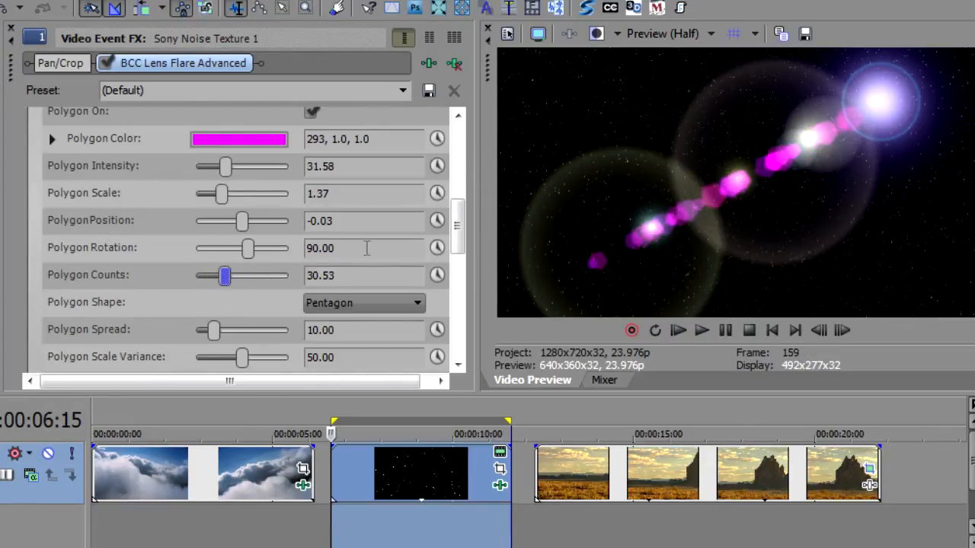
pyautogui.moveTo(224, 193); pyautogui.dragTo(233, 197)
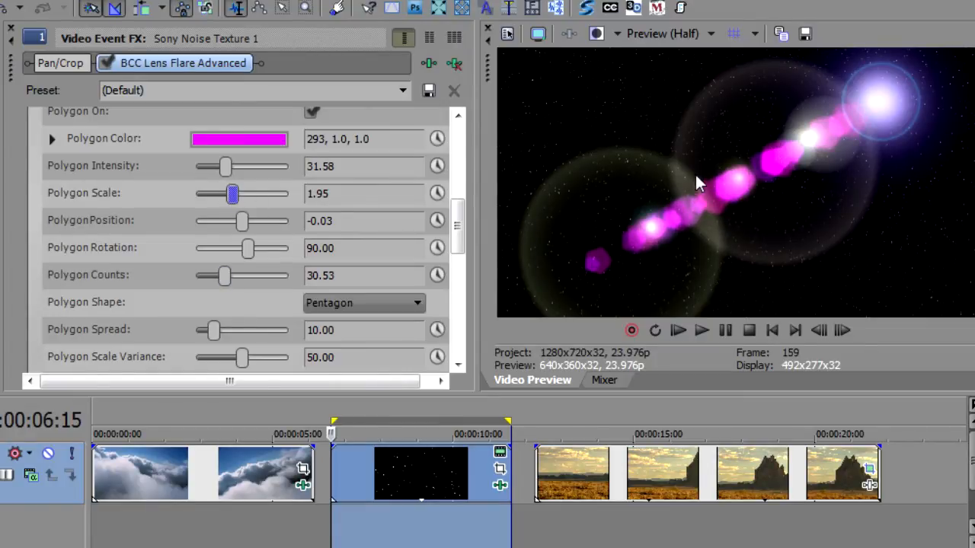
# - Make the polygons hexagons, with Polygon Spread 12.71, Polygon Scale Variance 53.68 and Polygon Scale Seed 378.95
pyautogui.click(359, 302)
pyautogui.click(361, 335)
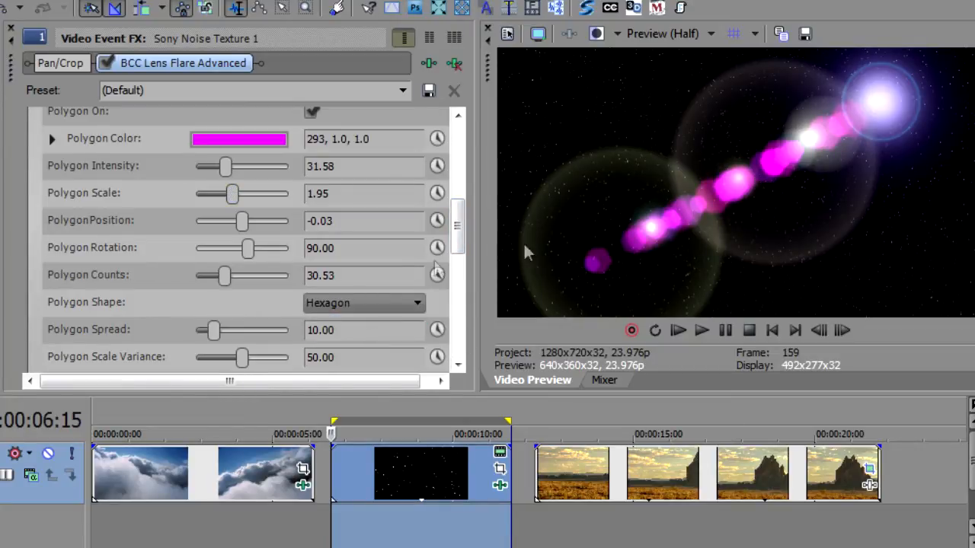
pyautogui.moveTo(461, 229); pyautogui.dragTo(461, 263)
pyautogui.moveTo(212, 178); pyautogui.dragTo(159, 213)
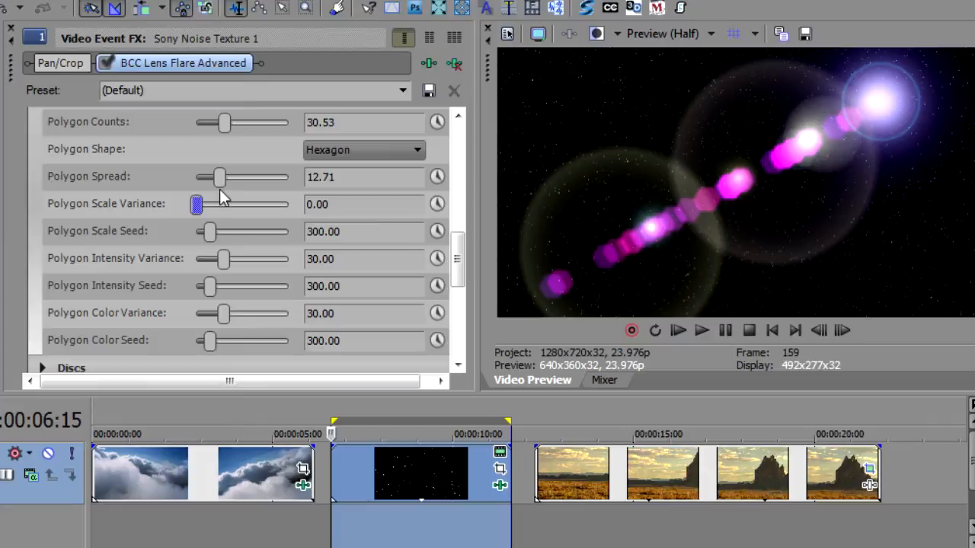
pyautogui.moveTo(196, 204); pyautogui.dragTo(245, 207)
pyautogui.moveTo(211, 236); pyautogui.dragTo(217, 245)
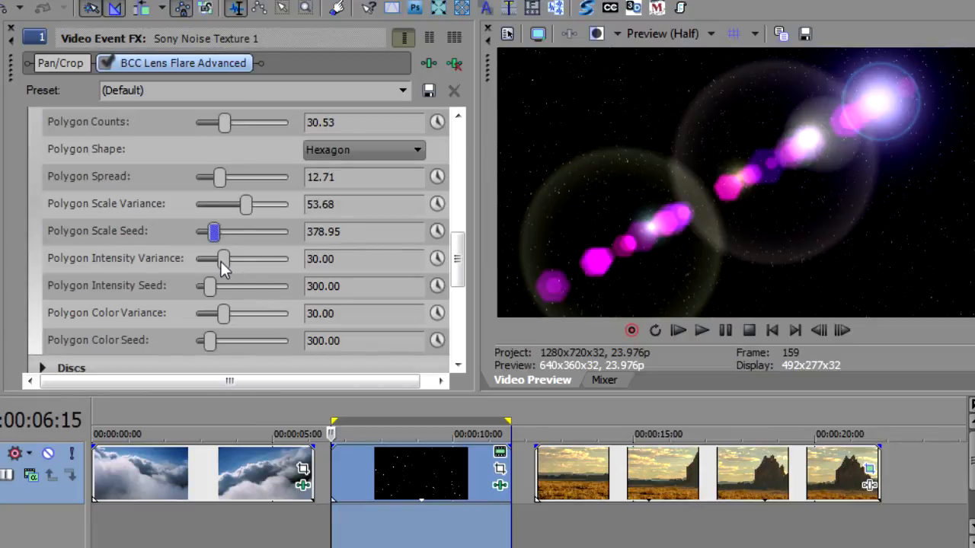
# - Set Polygon Intensity Variance to 75.79 and Intensity Seed to 863.16, and raise the Polygon Color Variance and Color Seed for more varied colors
pyautogui.moveTo(221, 261); pyautogui.dragTo(269, 265)
pyautogui.moveTo(210, 290); pyautogui.dragTo(289, 297)
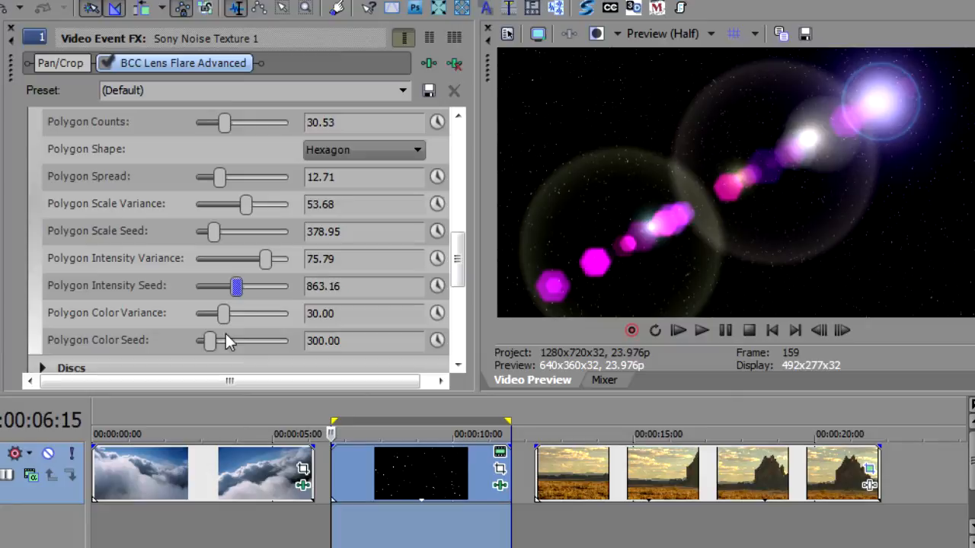
pyautogui.moveTo(222, 317); pyautogui.dragTo(257, 317)
pyautogui.moveTo(211, 342); pyautogui.dragTo(226, 344)
# - Turn off the polygons and collapse the Polygons settings
pyautogui.moveTo(457, 256); pyautogui.dragTo(457, 211)
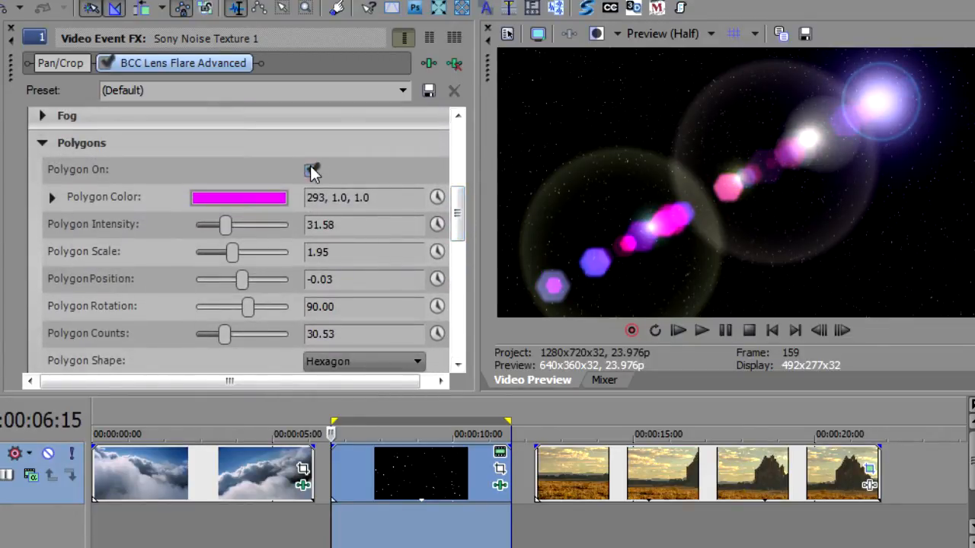
pyautogui.click(309, 169)
pyautogui.click(43, 143)
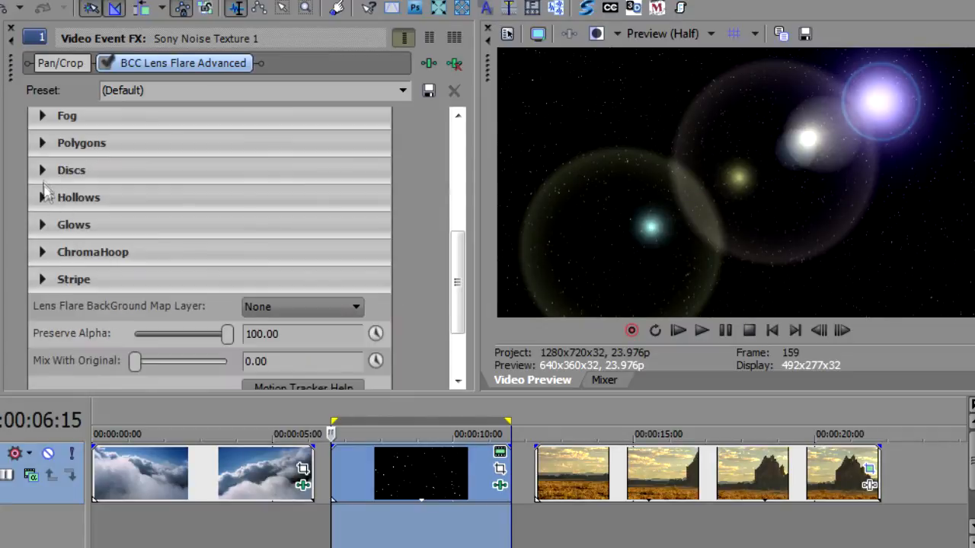
# - Expand the Discs settings and change the Disc Color to a muted red, HSV 0, 0.53, 0.76
pyautogui.click(44, 171)
pyautogui.moveTo(453, 224); pyautogui.dragTo(456, 236)
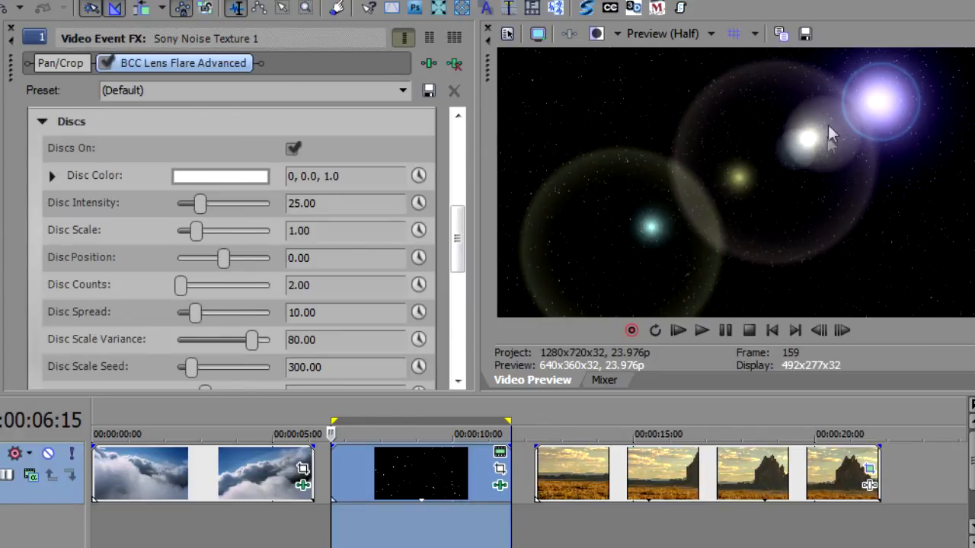
pyautogui.click(194, 178)
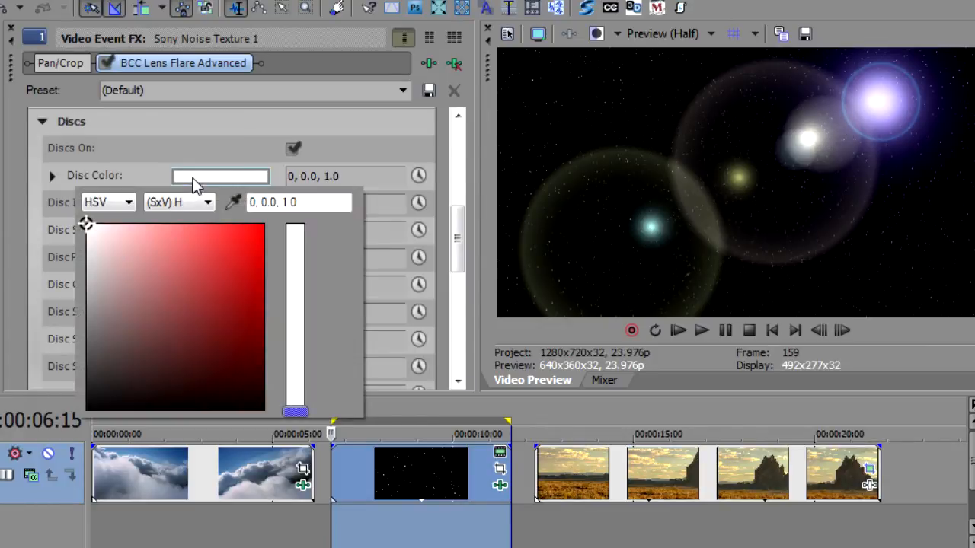
pyautogui.click(181, 268)
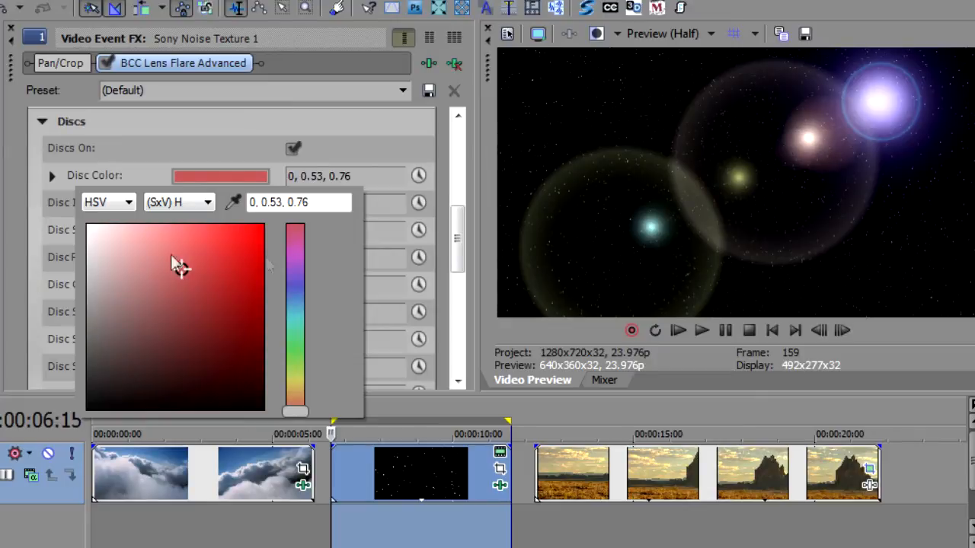
pyautogui.click(54, 176)
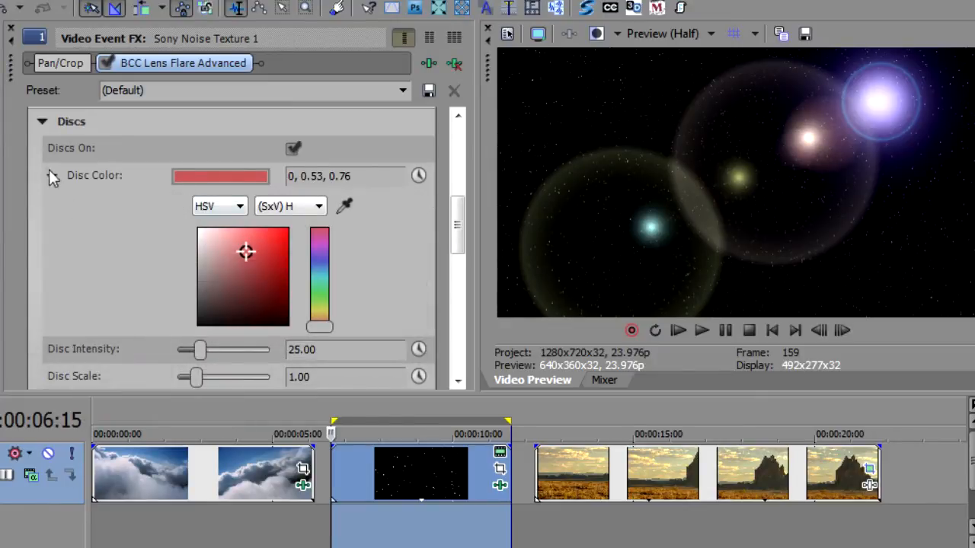
# - Set Disc Intensity to 98.95, Disc Position to -0.35, Disc Counts to 3.16 and Disc Spread to 24.79, keeping Disc Scale at 1.00
pyautogui.moveTo(200, 204); pyautogui.dragTo(273, 204)
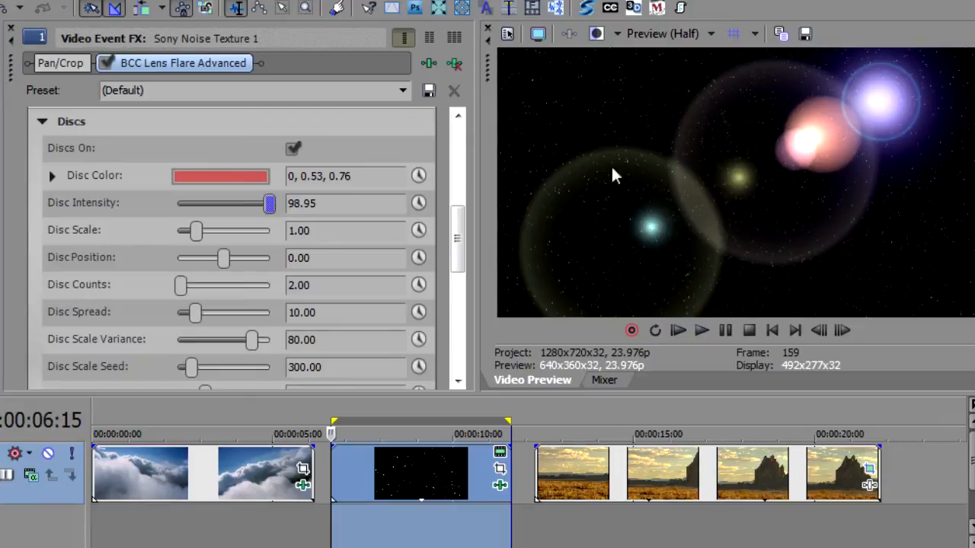
pyautogui.moveTo(201, 230); pyautogui.dragTo(222, 332)
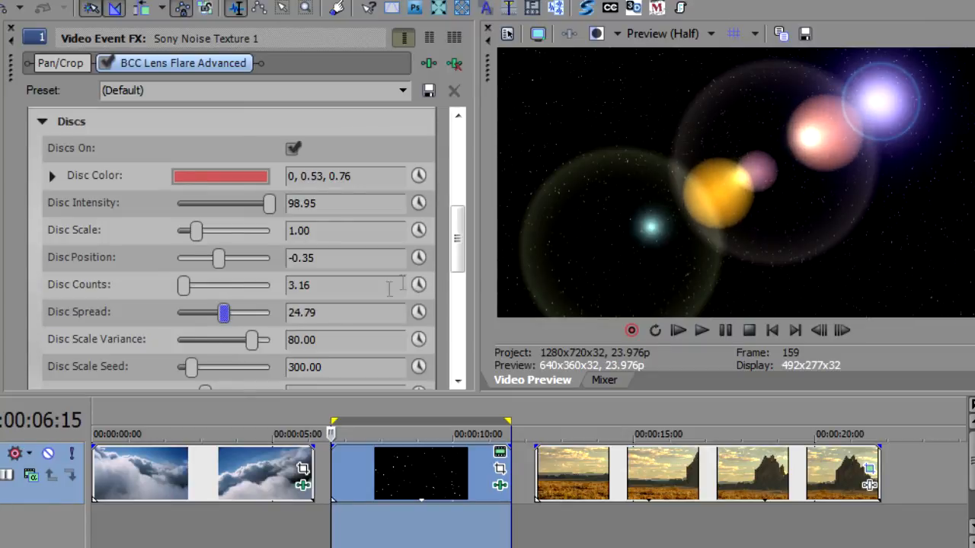
# - Keep Disc Scale Variance at 80 and adjust the Disc Scale Seed, Disc Intensity Variance and Disc Intensity Seed to vary the discs
pyautogui.scroll(-3, 457, 243)
pyautogui.moveTo(251, 198)
pyautogui.mouseDown()
pyautogui.moveTo(205, 196)
pyautogui.moveTo(252, 198)
pyautogui.mouseUp()
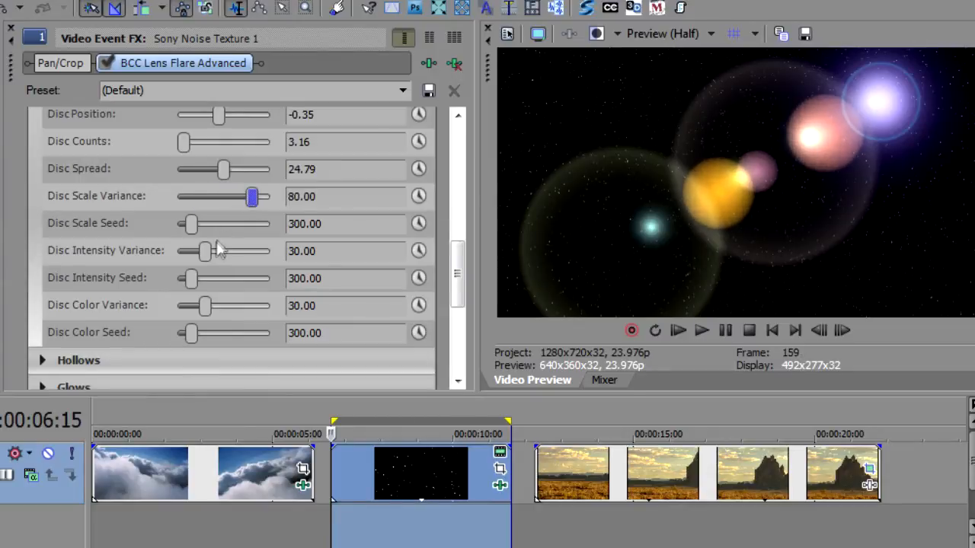
pyautogui.moveTo(189, 223); pyautogui.dragTo(264, 258)
pyautogui.moveTo(194, 279); pyautogui.dragTo(214, 279)
# - Turn off the discs and collapse the Discs settings
pyautogui.moveTo(459, 286); pyautogui.dragTo(460, 222)
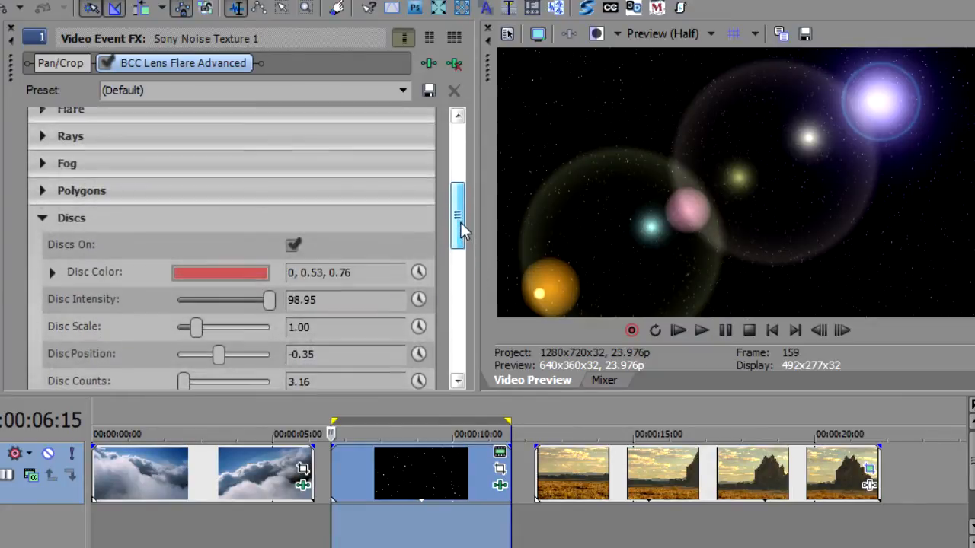
pyautogui.click(292, 245)
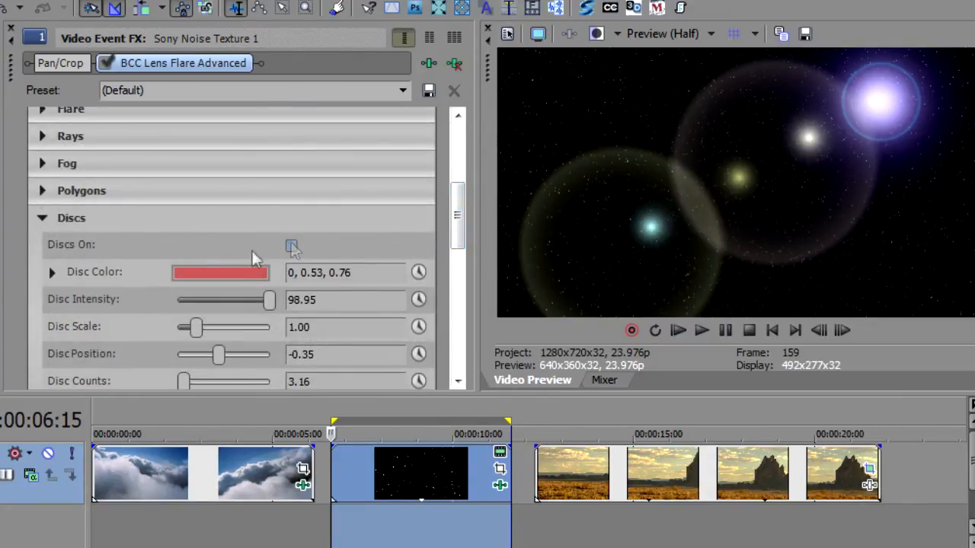
pyautogui.click(46, 222)
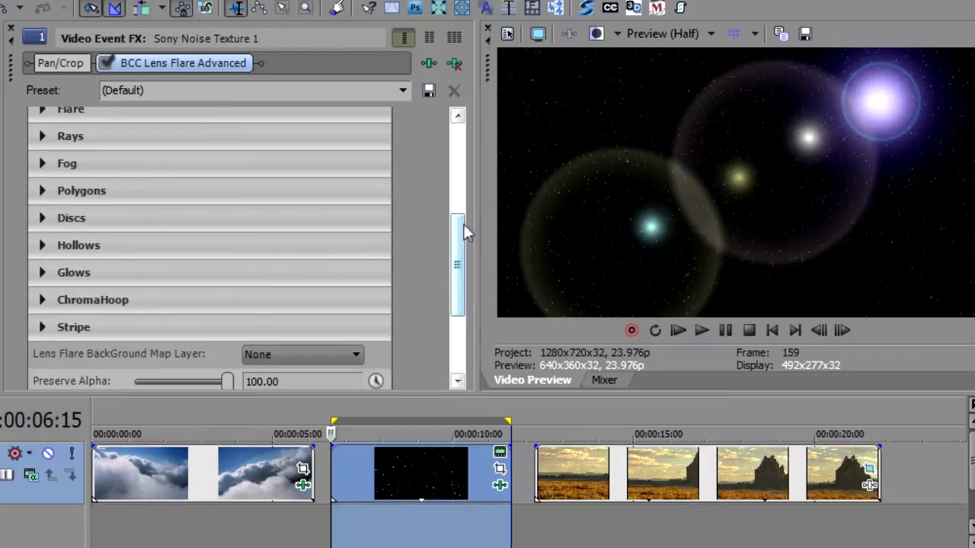
# - Expand the Hollows settings, try Hollow Color Variance at 0, and raise it to 40
pyautogui.moveTo(460, 231); pyautogui.dragTo(459, 249)
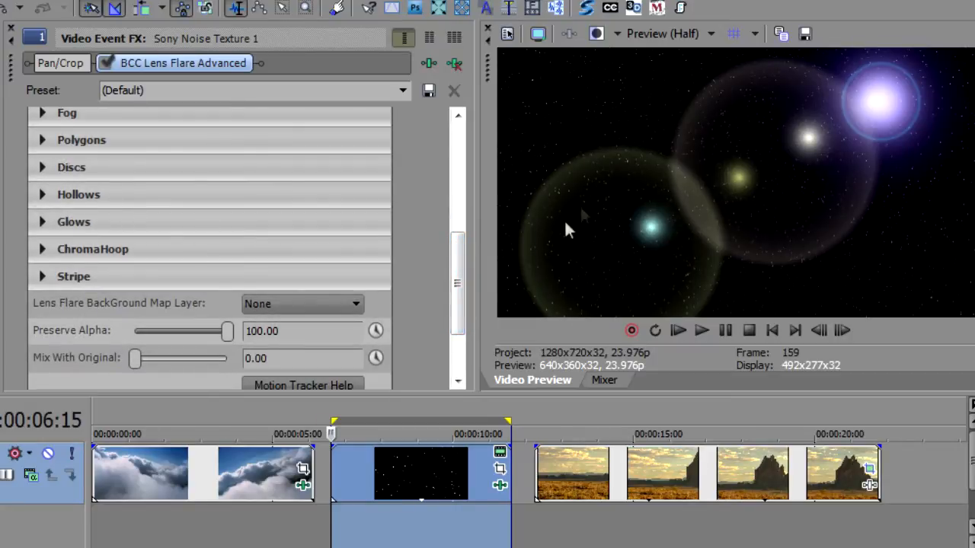
pyautogui.click(43, 195)
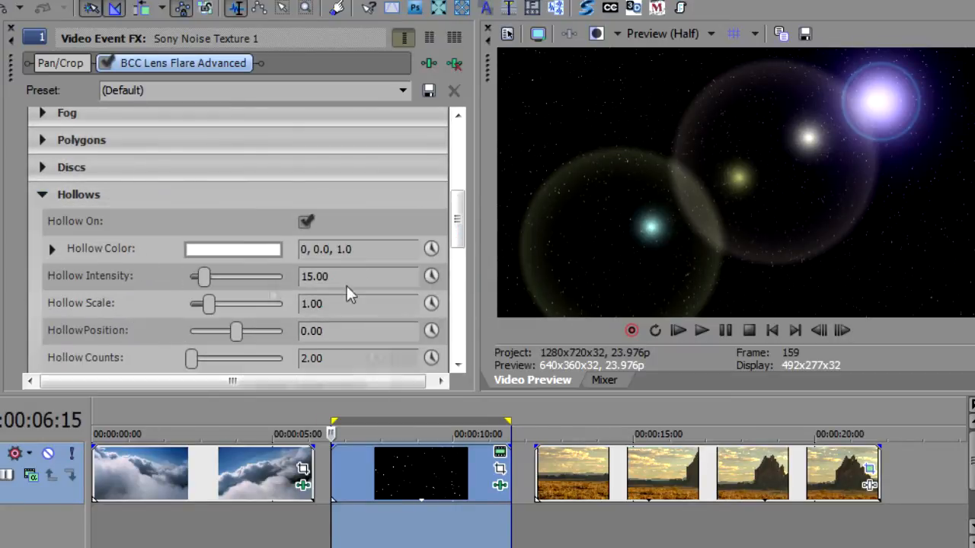
pyautogui.moveTo(458, 208); pyautogui.dragTo(446, 230)
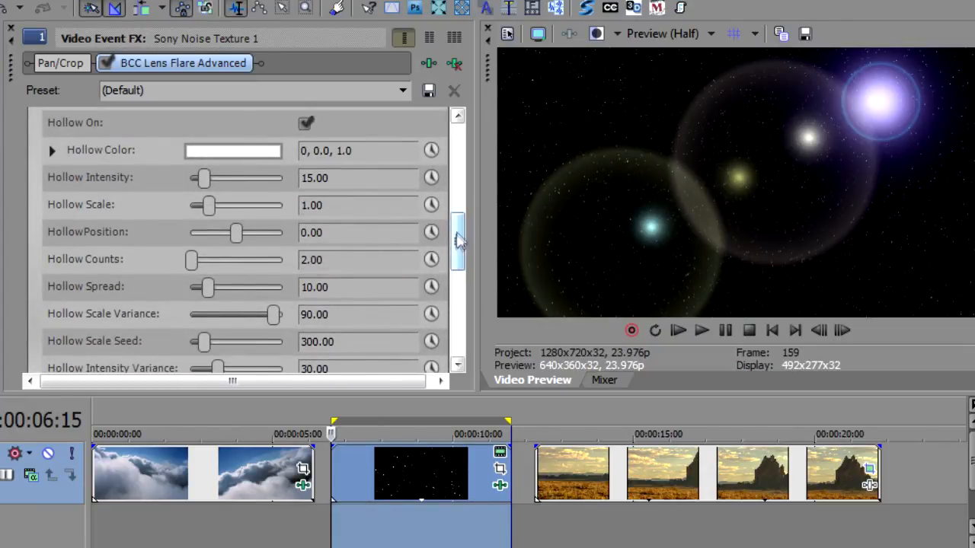
pyautogui.scroll(-3, 459, 240)
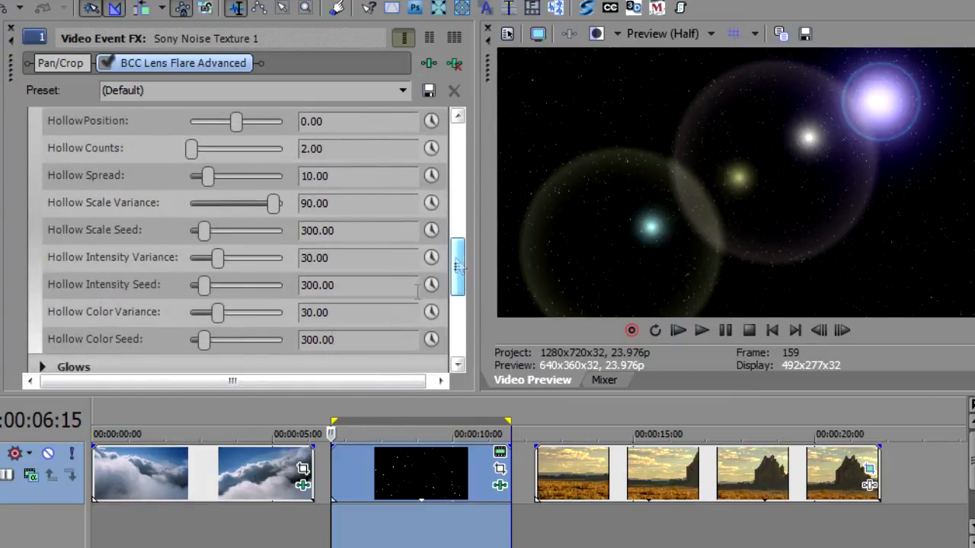
pyautogui.moveTo(217, 312); pyautogui.dragTo(173, 322)
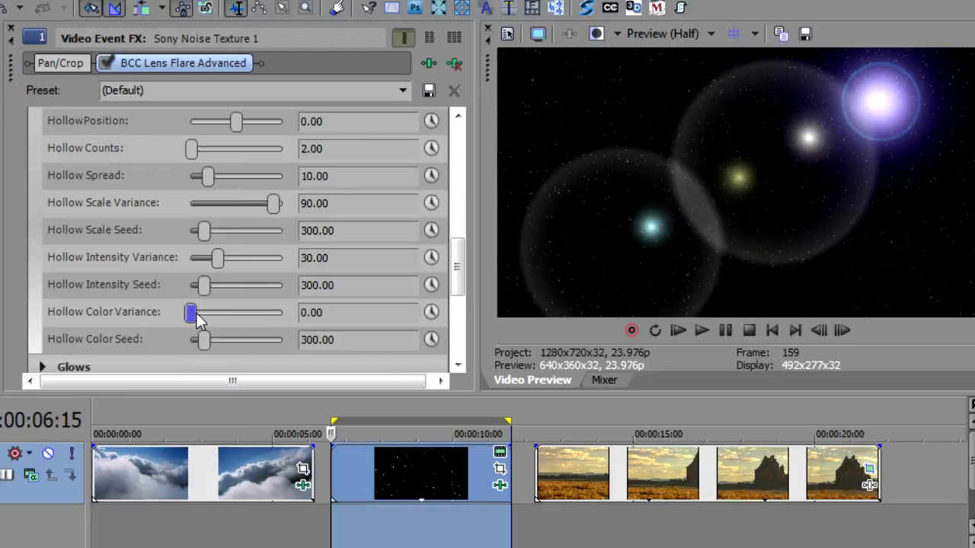
pyautogui.moveTo(216, 318); pyautogui.dragTo(229, 315)
# - Set Hollow Intensity to 65.26, Hollow Scale to 0.84, Hollow Position to 0.09, Hollow Counts to 5.26 and Hollow Spread to 16.91
pyautogui.moveTo(456, 282); pyautogui.dragTo(458, 250)
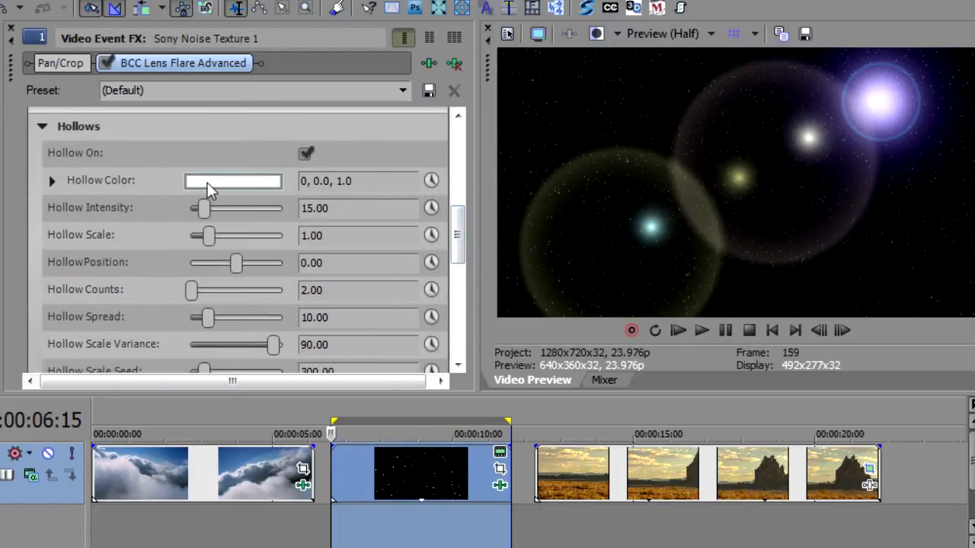
pyautogui.moveTo(204, 210); pyautogui.dragTo(206, 236)
pyautogui.moveTo(236, 269); pyautogui.dragTo(237, 263)
pyautogui.moveTo(193, 290); pyautogui.dragTo(300, 362)
pyautogui.moveTo(282, 317); pyautogui.dragTo(221, 317)
# - Set Hollow Scale Variance to 67.37, Hollow Intensity Variance to 72.63 and Hollow Color Variance to 64.21
pyautogui.moveTo(461, 245); pyautogui.dragTo(458, 266)
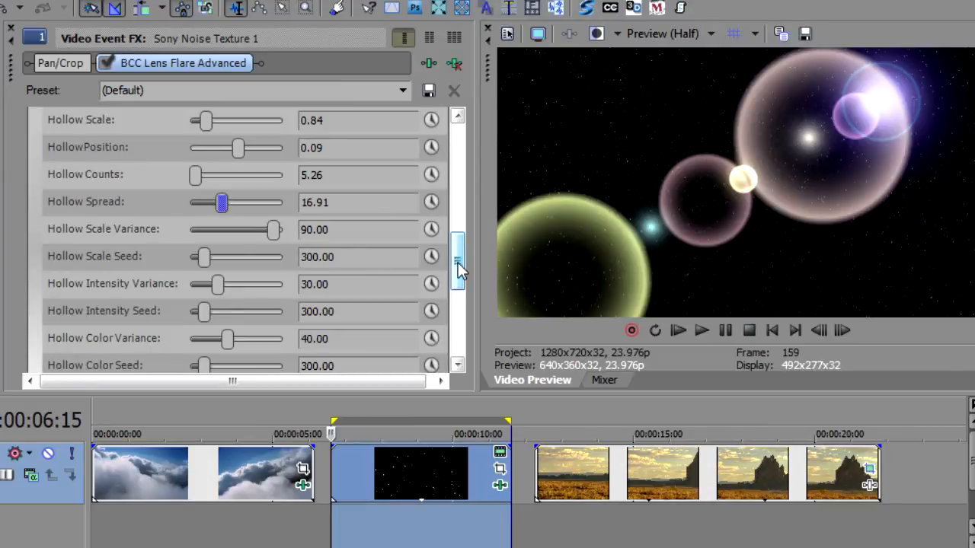
pyautogui.moveTo(458, 262); pyautogui.dragTo(453, 275)
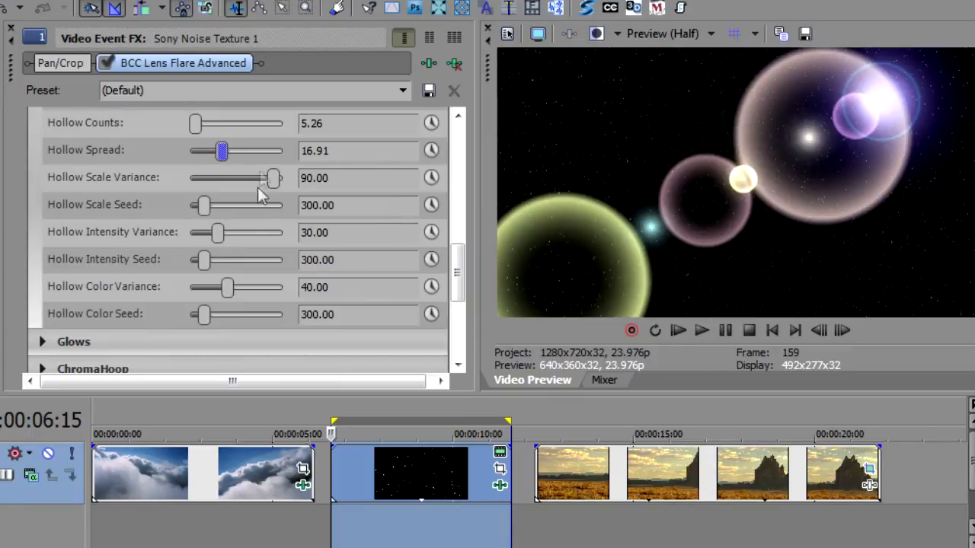
pyautogui.moveTo(275, 182); pyautogui.dragTo(255, 178)
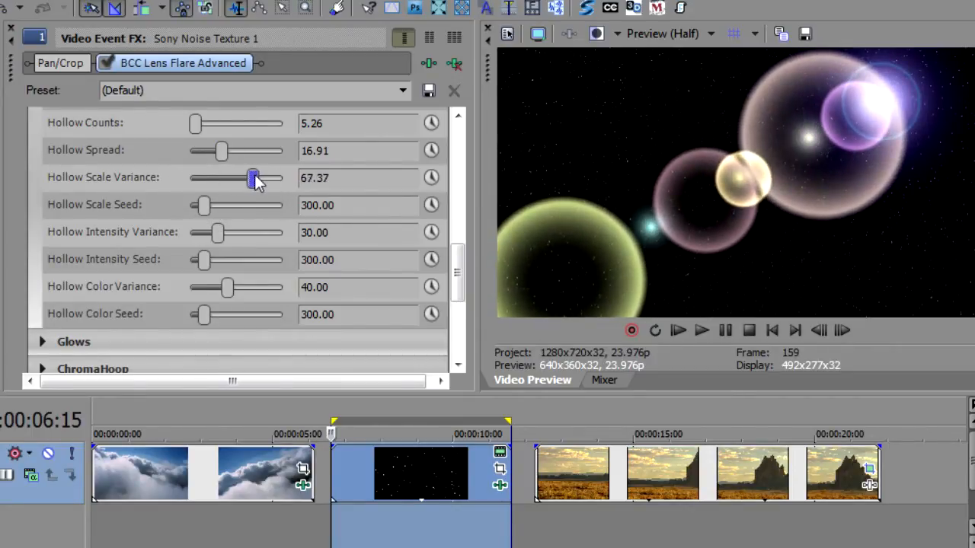
pyautogui.moveTo(218, 234); pyautogui.dragTo(256, 228)
pyautogui.moveTo(224, 293); pyautogui.dragTo(249, 293)
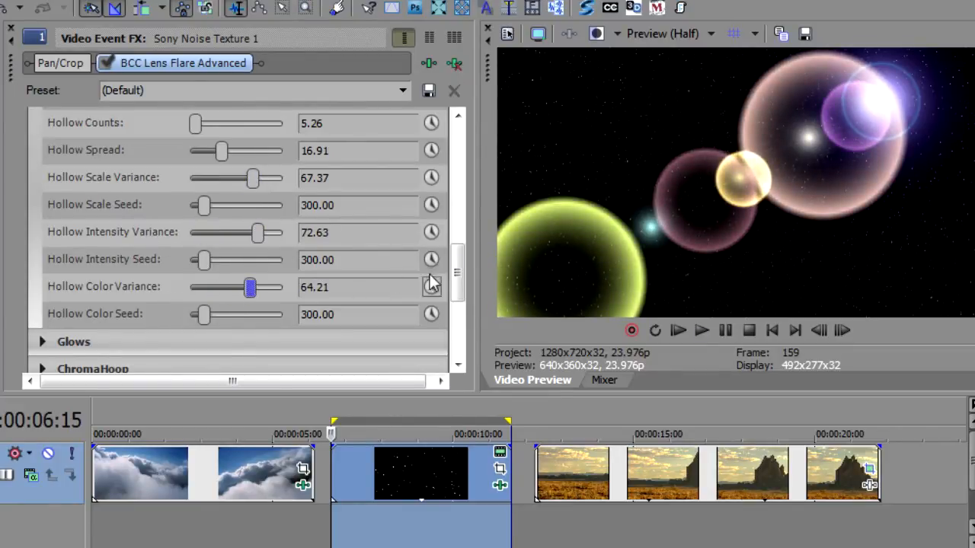
# - Turn off the hollows and collapse the Hollows settings
pyautogui.scroll(5, 431, 283)
pyautogui.scroll(-1, 137, 254)
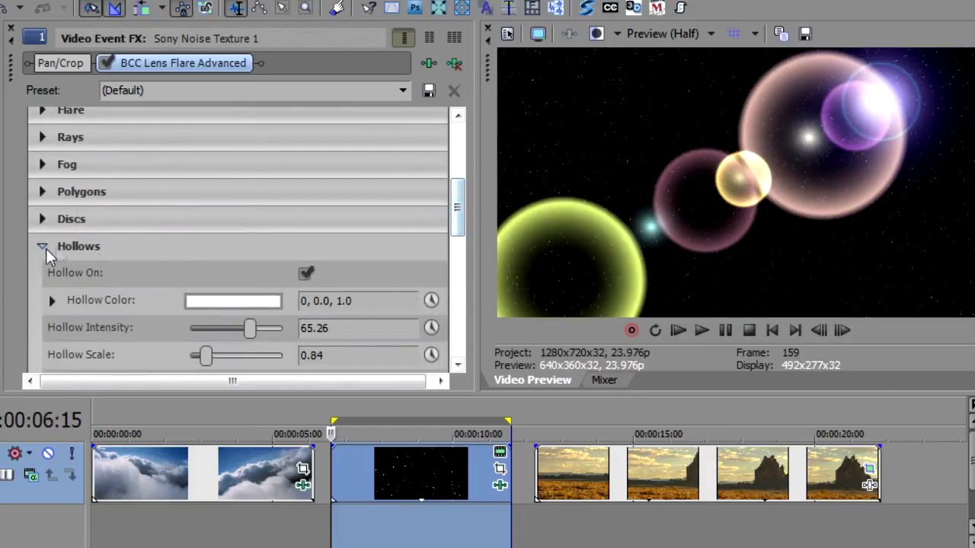
pyautogui.click(305, 273)
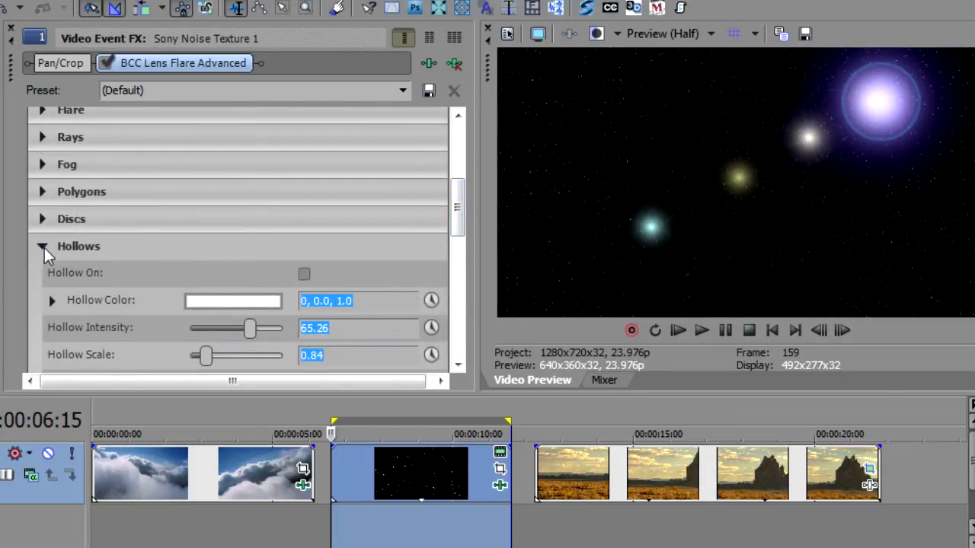
pyautogui.click(43, 247)
# - Expand the Glows settings and set Glow Color Variance to 33.68, Glow Intensity Variance to 51.58 and Glow Scale Variance to 50.53
pyautogui.moveTo(450, 233); pyautogui.dragTo(459, 257)
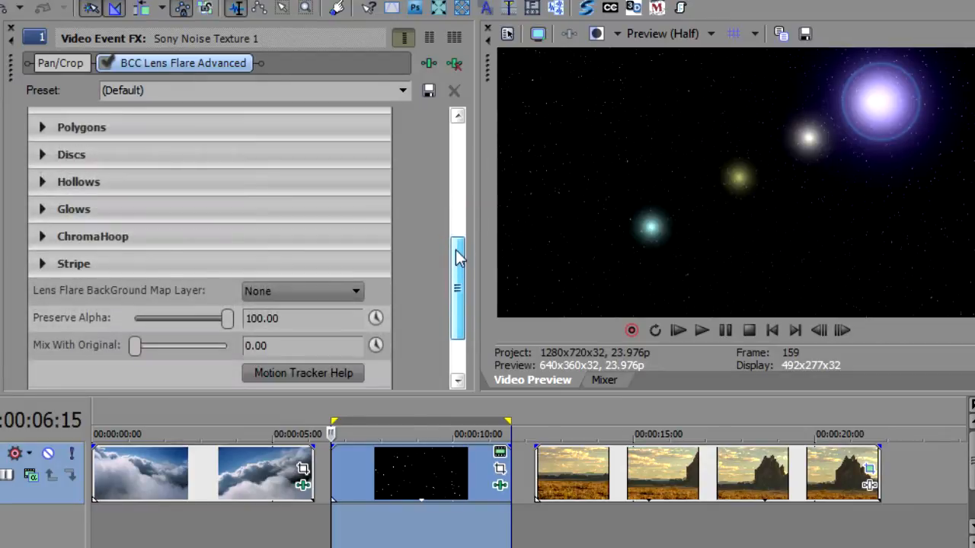
pyautogui.click(42, 209)
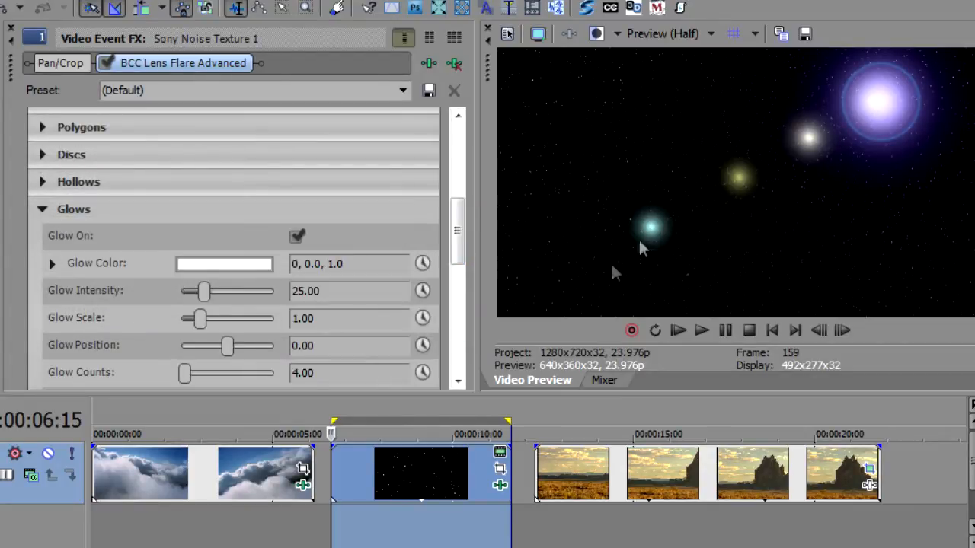
pyautogui.moveTo(455, 219); pyautogui.dragTo(451, 263)
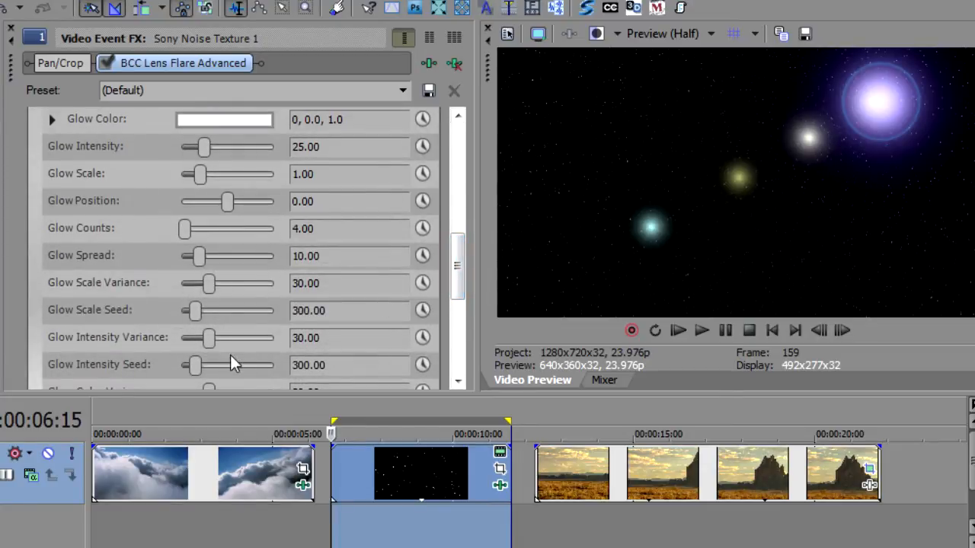
pyautogui.moveTo(458, 255); pyautogui.dragTo(465, 273)
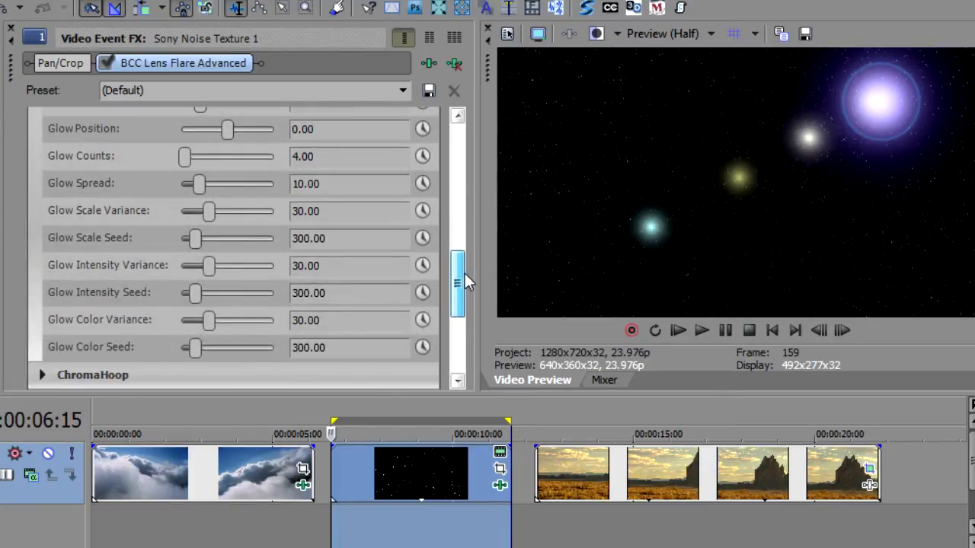
pyautogui.moveTo(189, 327); pyautogui.dragTo(137, 335)
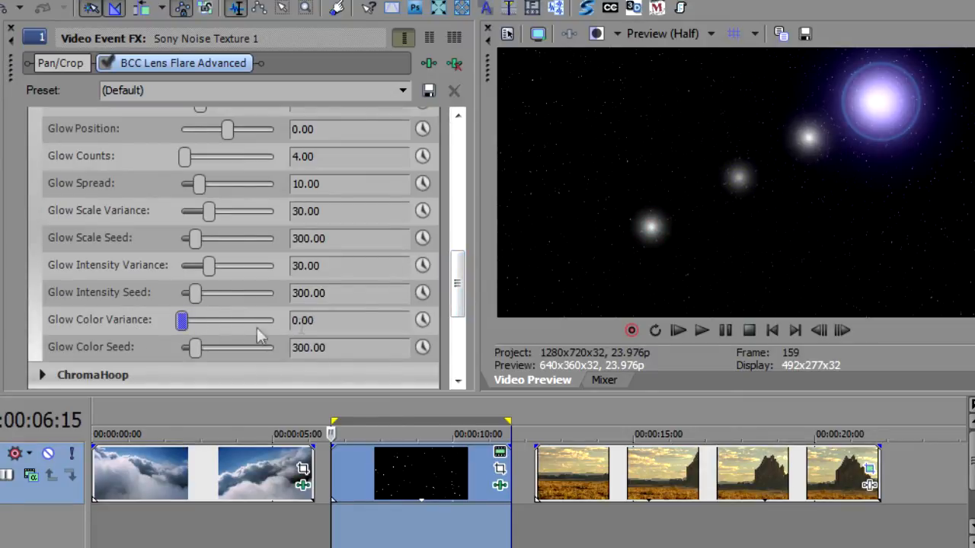
pyautogui.moveTo(187, 321)
pyautogui.mouseDown()
pyautogui.moveTo(237, 328)
pyautogui.moveTo(204, 326)
pyautogui.mouseUp()
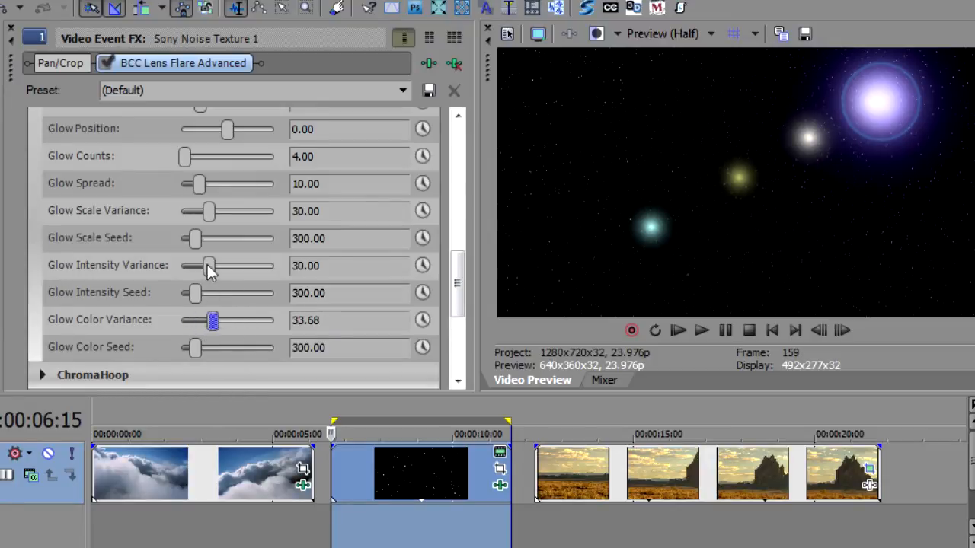
pyautogui.moveTo(209, 266); pyautogui.dragTo(228, 273)
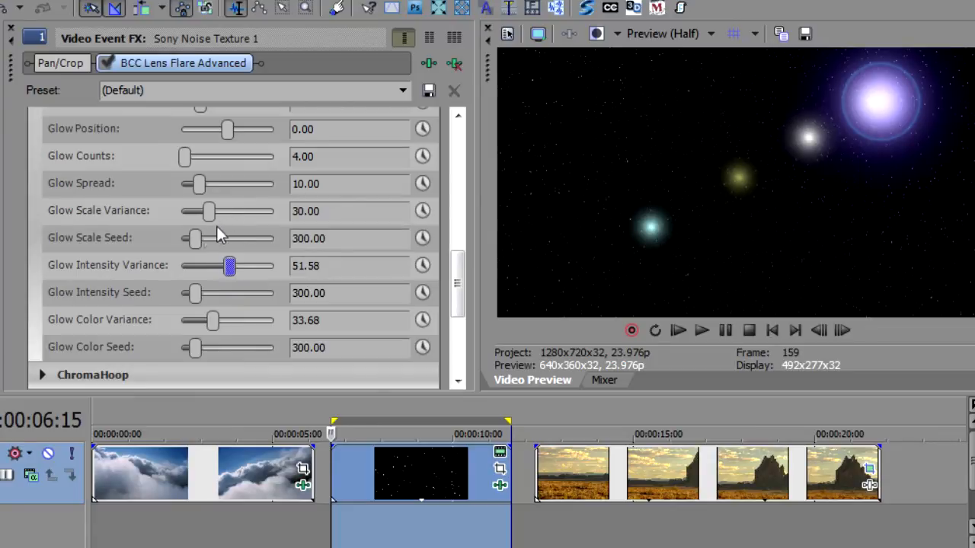
pyautogui.moveTo(204, 214); pyautogui.dragTo(230, 218)
# - Set Glow Position to -0.28, Glow Counts to 6.32 and Glow Spread to 12.71
pyautogui.scroll(1, 457, 278)
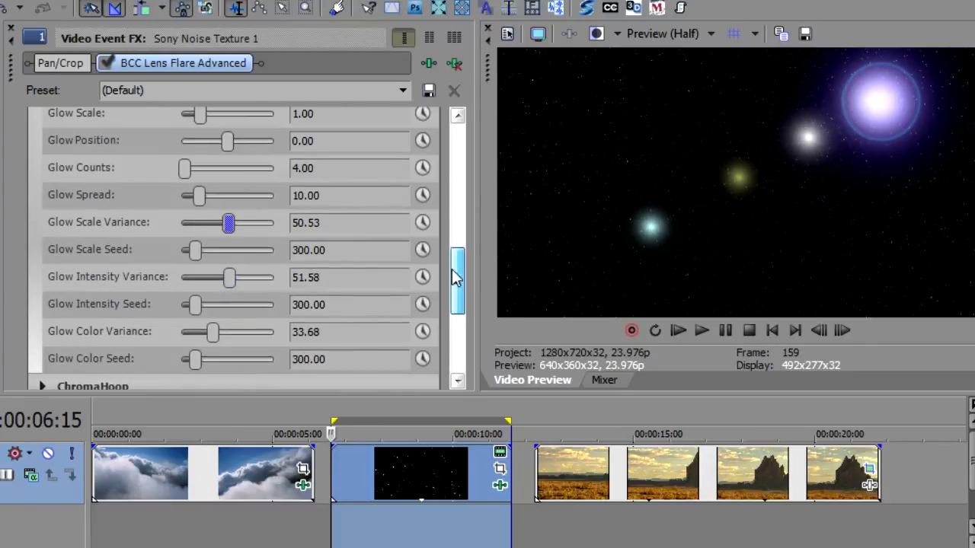
pyautogui.moveTo(226, 141)
pyautogui.mouseDown()
pyautogui.moveTo(211, 142)
pyautogui.moveTo(229, 147)
pyautogui.mouseUp()
pyautogui.moveTo(190, 172); pyautogui.dragTo(188, 195)
pyautogui.moveTo(223, 144); pyautogui.dragTo(207, 219)
pyautogui.moveTo(457, 300); pyautogui.dragTo(457, 285)
pyautogui.moveTo(233, 196); pyautogui.dragTo(224, 201)
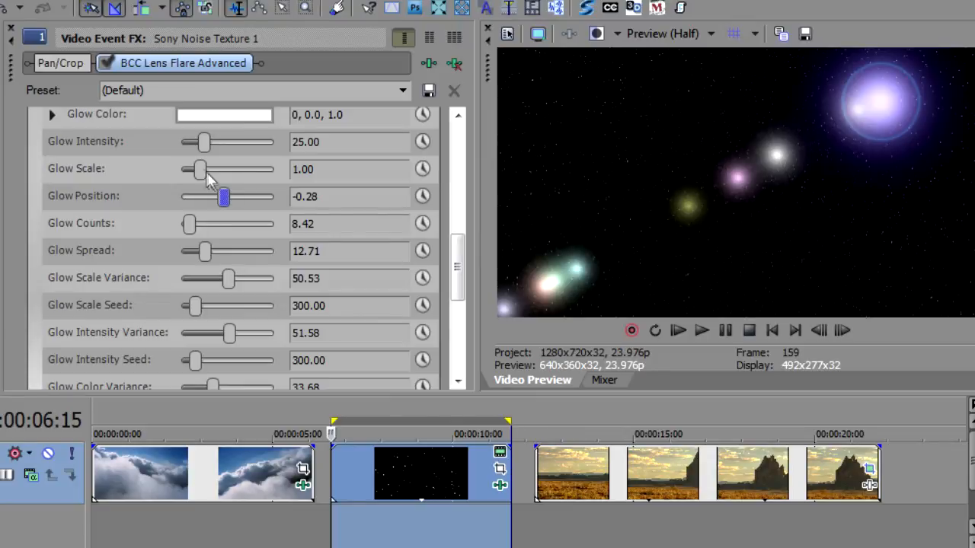
pyautogui.moveTo(191, 226)
pyautogui.mouseDown()
pyautogui.moveTo(181, 228)
pyautogui.moveTo(188, 231)
pyautogui.mouseUp()
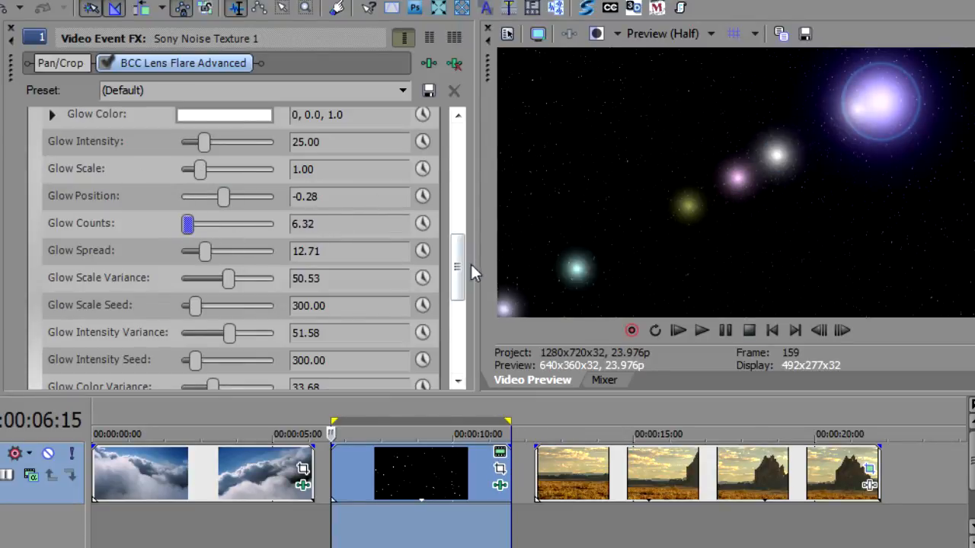
# - Turn off the glows and collapse the Glows settings
pyautogui.moveTo(455, 267); pyautogui.dragTo(454, 255)
pyautogui.click(296, 155)
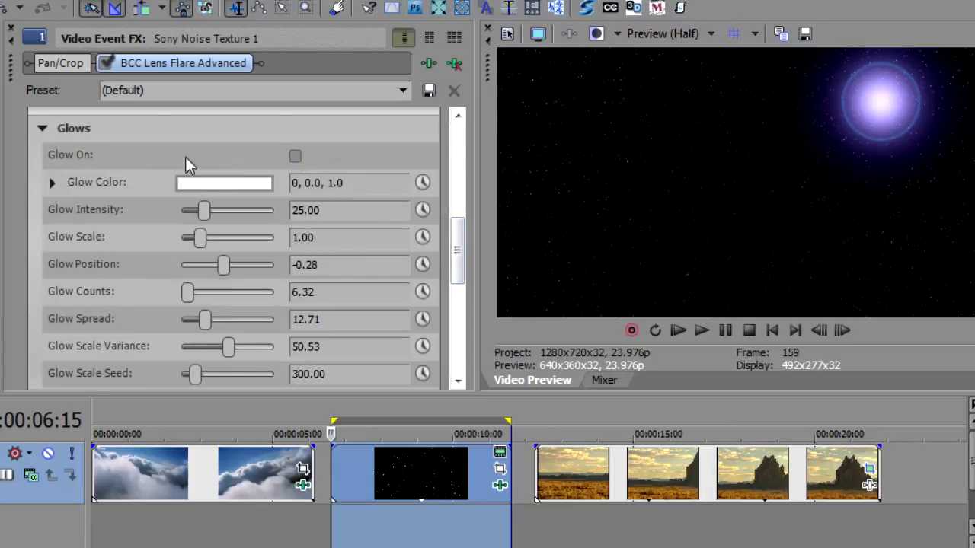
pyautogui.click(42, 129)
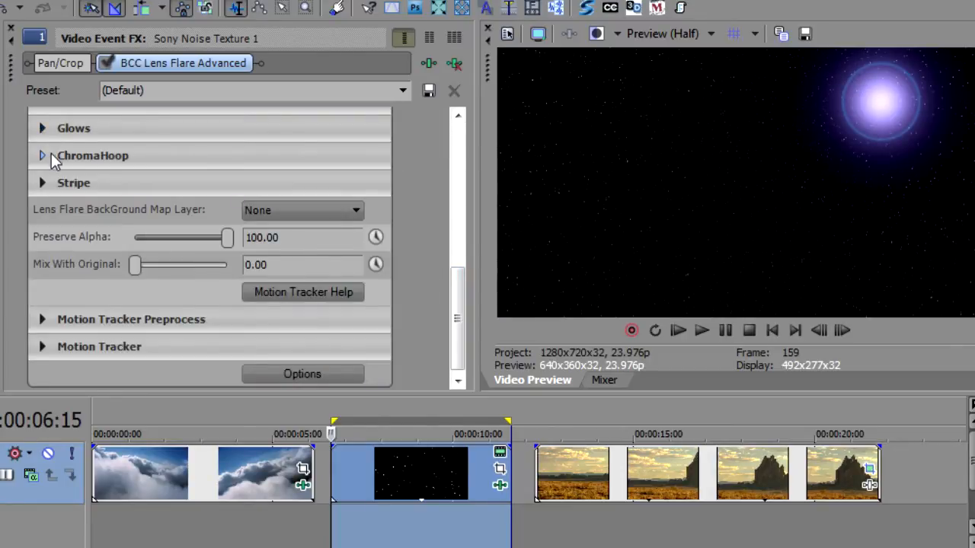
# - Expand the ChromaHoop settings, turn the ChromaHoop on and set its intensity to 100
pyautogui.click(43, 155)
pyautogui.click(336, 183)
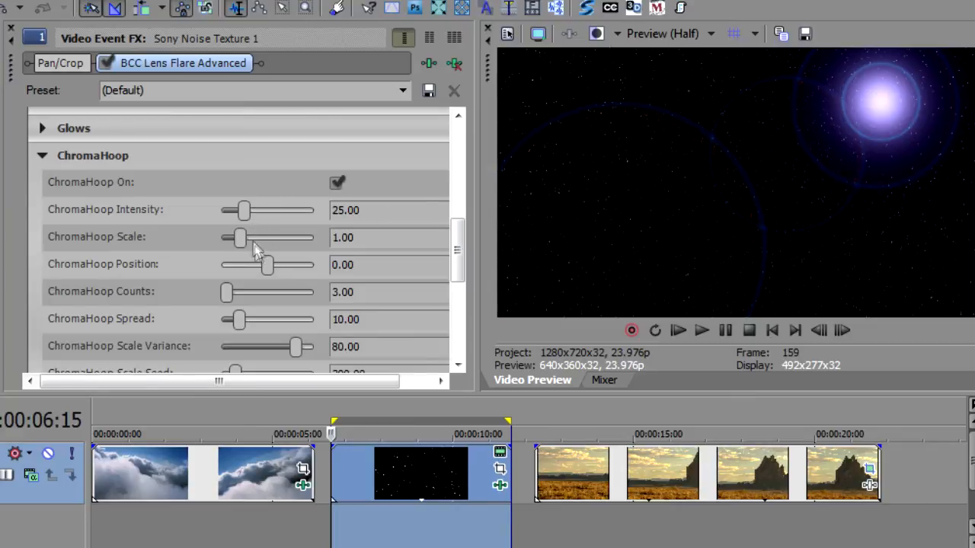
pyautogui.moveTo(246, 209); pyautogui.dragTo(318, 211)
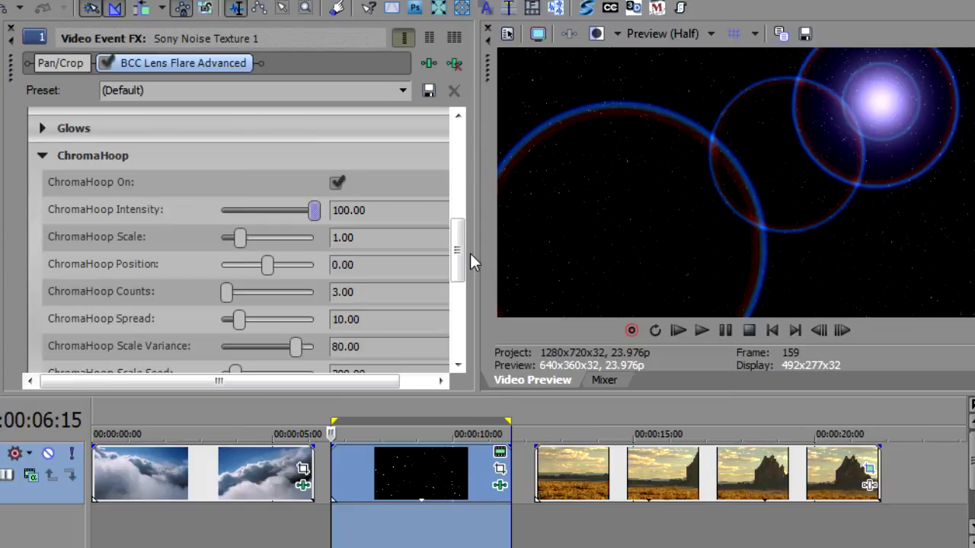
# - Set ChromaHoop Scale to 0.32, Scale Variance to 89.47, Counts to 9.47 and Spread to 18.48
pyautogui.moveTo(457, 252); pyautogui.dragTo(456, 269)
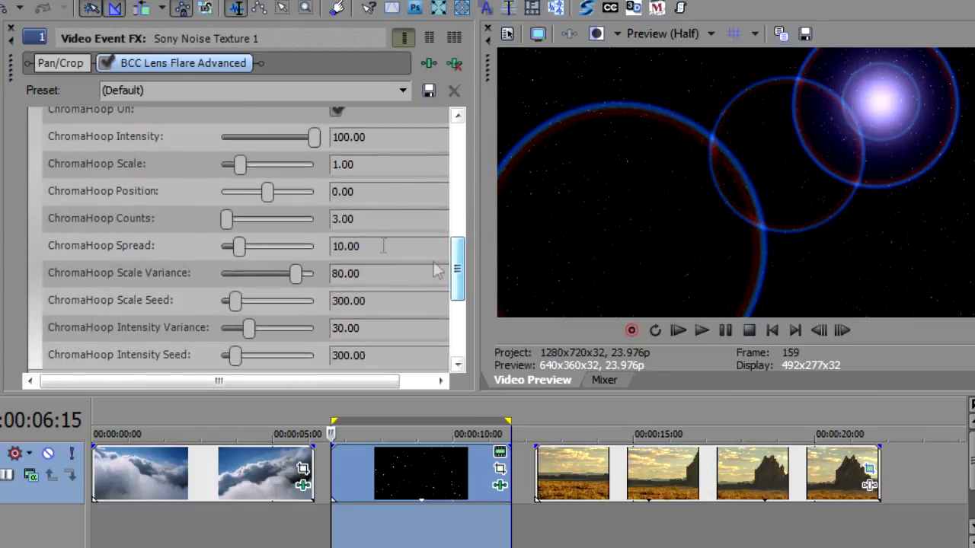
pyautogui.moveTo(239, 166); pyautogui.dragTo(240, 167)
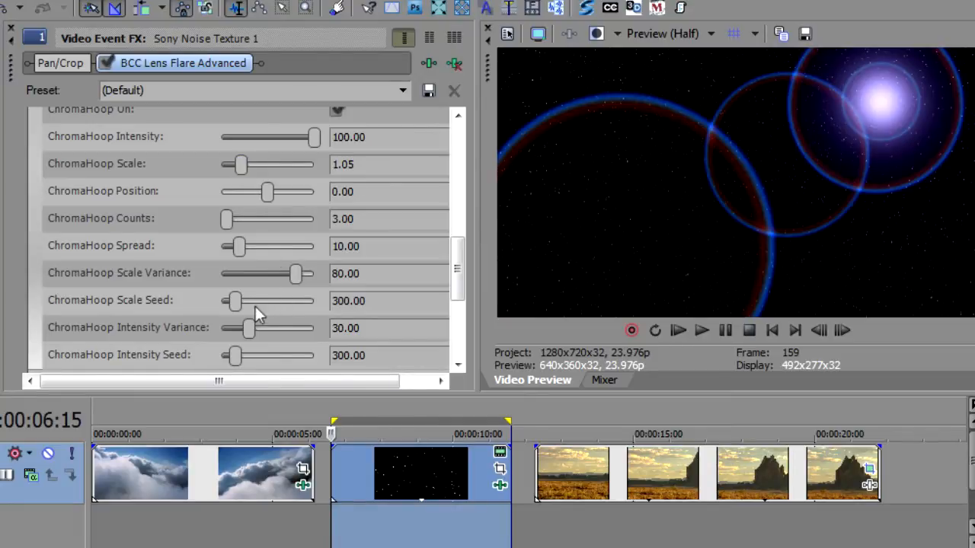
pyautogui.moveTo(302, 274); pyautogui.dragTo(216, 279)
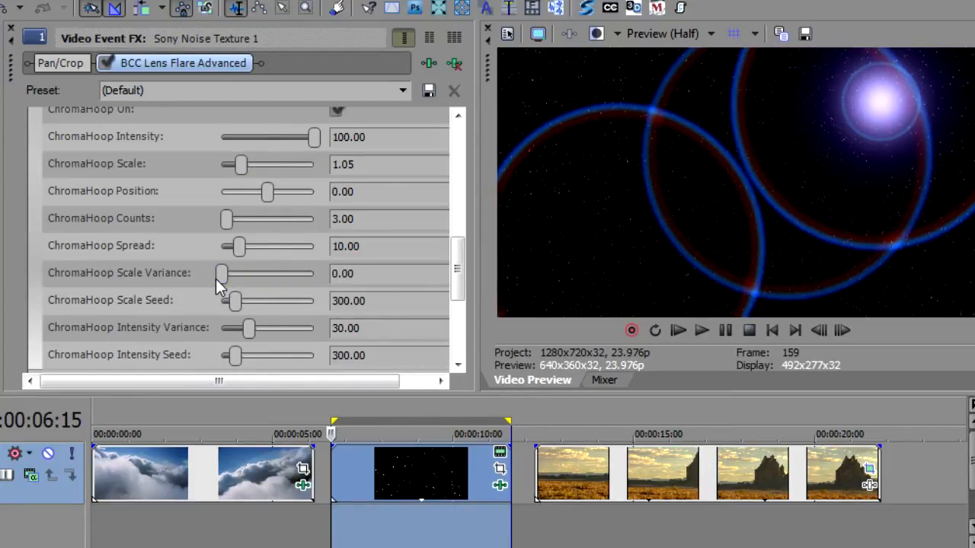
pyautogui.moveTo(242, 161); pyautogui.dragTo(228, 161)
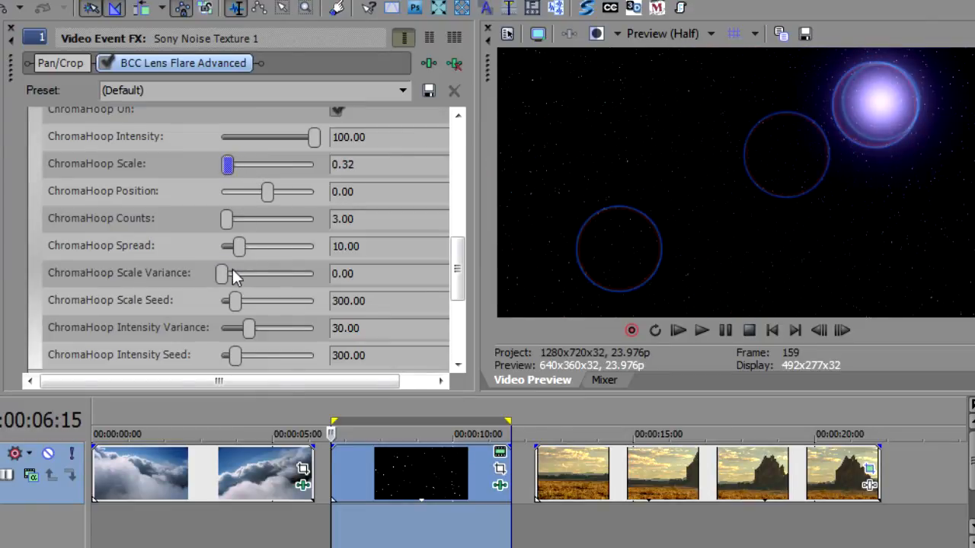
pyautogui.moveTo(221, 279); pyautogui.dragTo(306, 272)
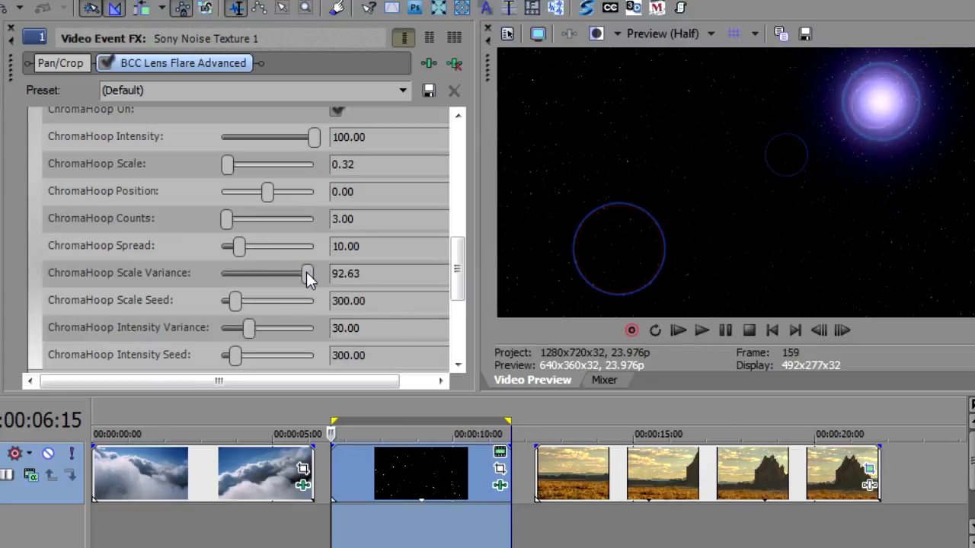
pyautogui.moveTo(228, 219); pyautogui.dragTo(238, 219)
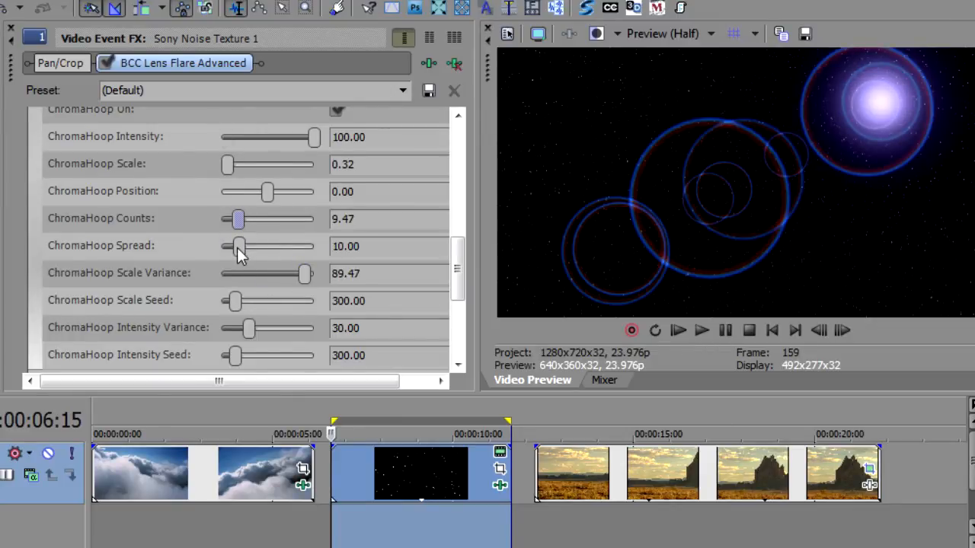
pyautogui.moveTo(235, 246); pyautogui.dragTo(255, 250)
# - Turn off the ChromaHoop and collapse the ChromaHoop settings
pyautogui.moveTo(450, 266); pyautogui.dragTo(457, 240)
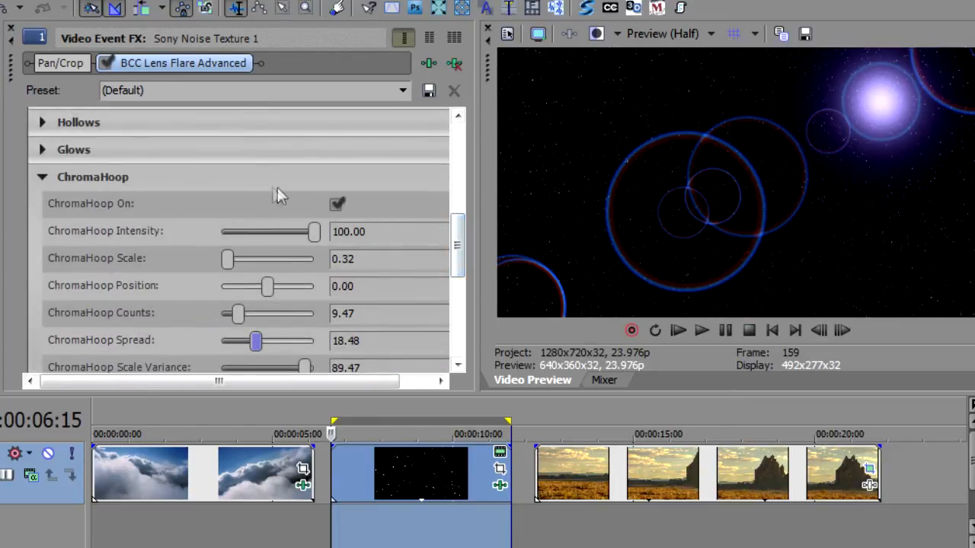
pyautogui.click(335, 205)
pyautogui.click(44, 177)
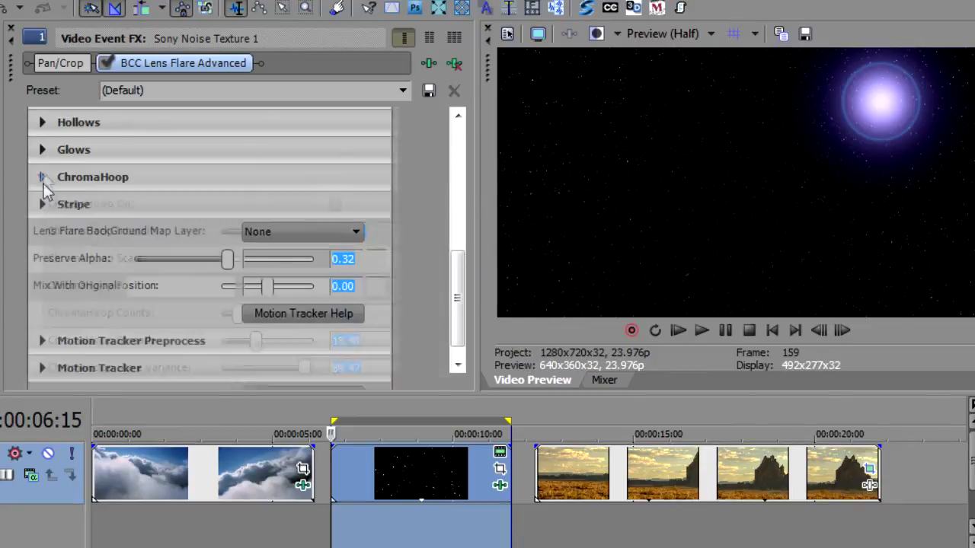
# - Expand the Stripe settings and turn the stripe on
pyautogui.click(40, 205)
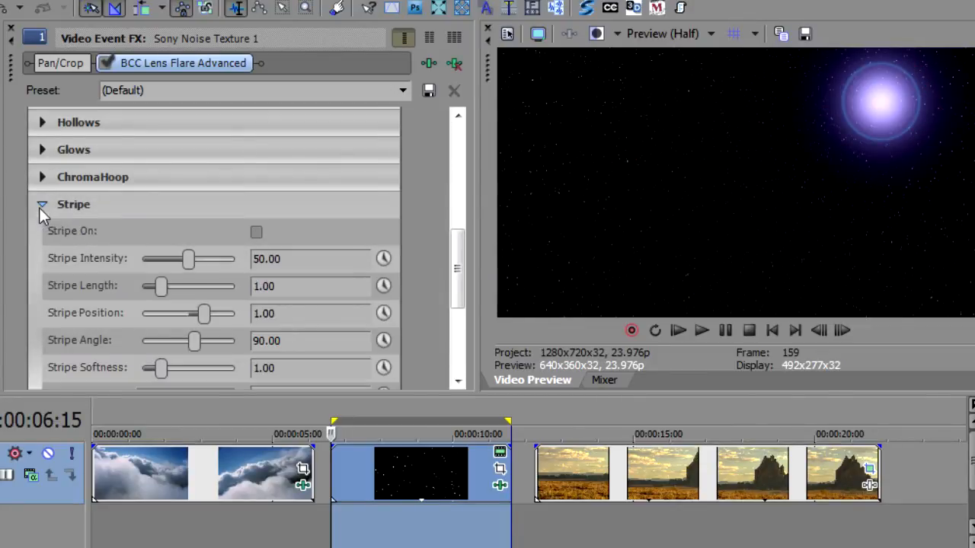
pyautogui.click(256, 234)
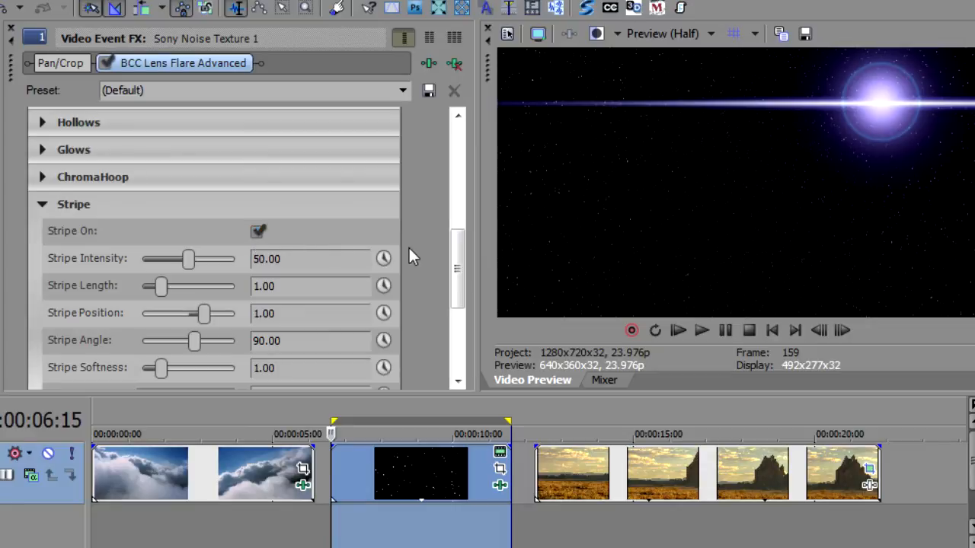
pyautogui.scroll(-3, 447, 266)
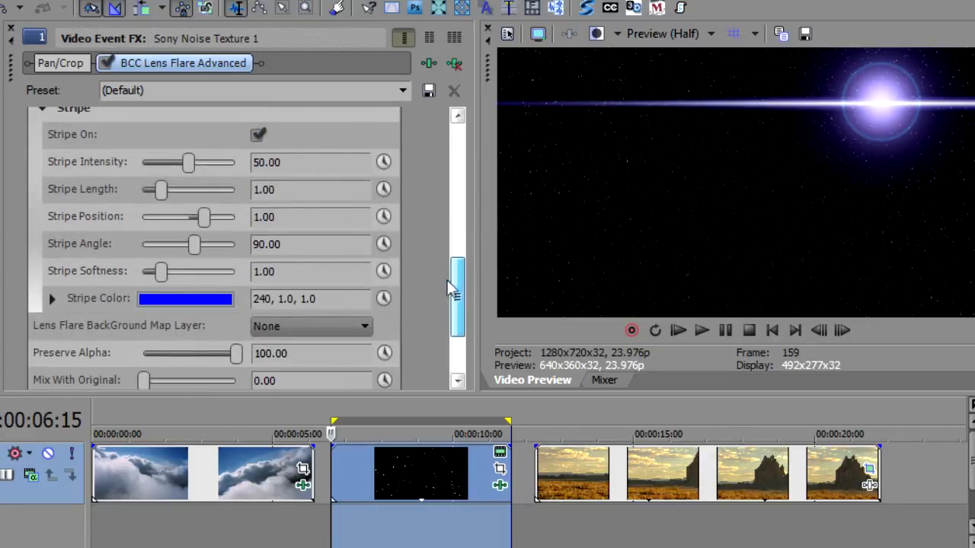
# - Set Stripe Intensity to 64.21 and Stripe Length to 1.16
pyautogui.moveTo(191, 166)
pyautogui.mouseDown()
pyautogui.moveTo(228, 179)
pyautogui.moveTo(188, 166)
pyautogui.moveTo(151, 194)
pyautogui.mouseUp()
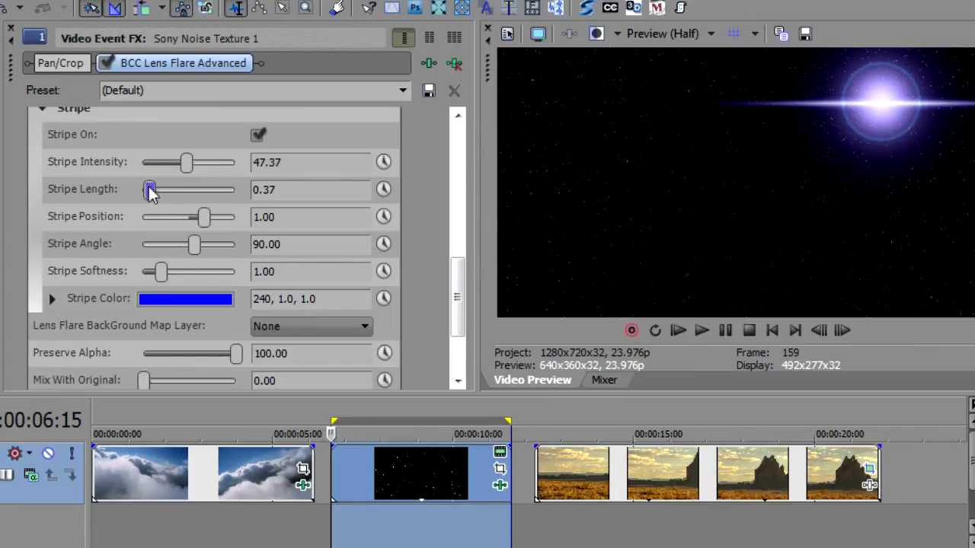
pyautogui.moveTo(151, 194); pyautogui.dragTo(152, 194)
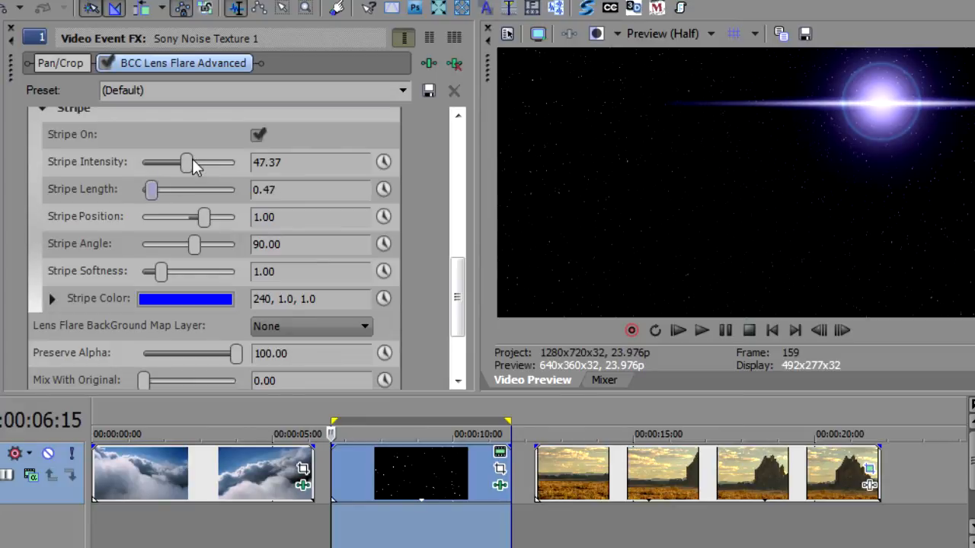
pyautogui.moveTo(188, 162); pyautogui.dragTo(204, 172)
pyautogui.moveTo(151, 190); pyautogui.dragTo(165, 192)
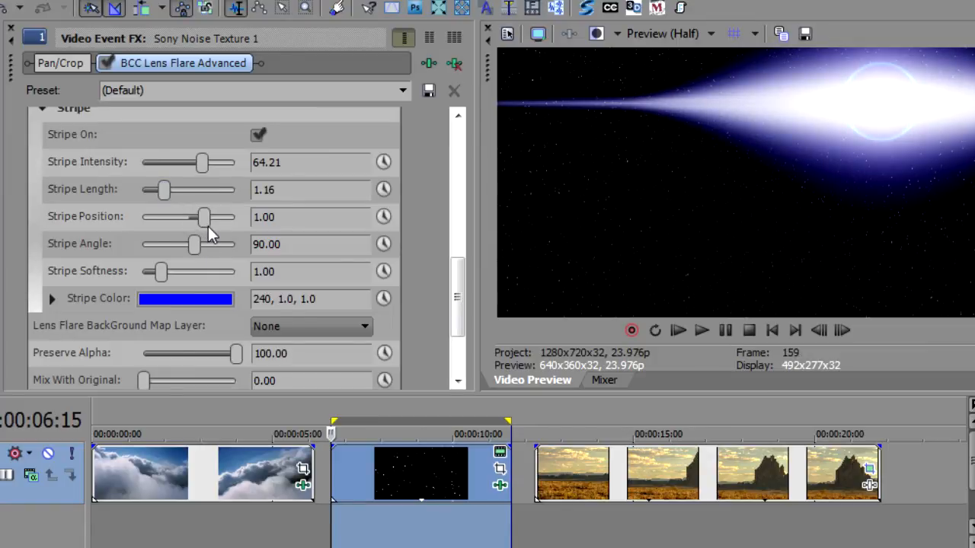
# - Turn off the stripe and collapse the Stripe settings
pyautogui.moveTo(459, 291); pyautogui.dragTo(456, 283)
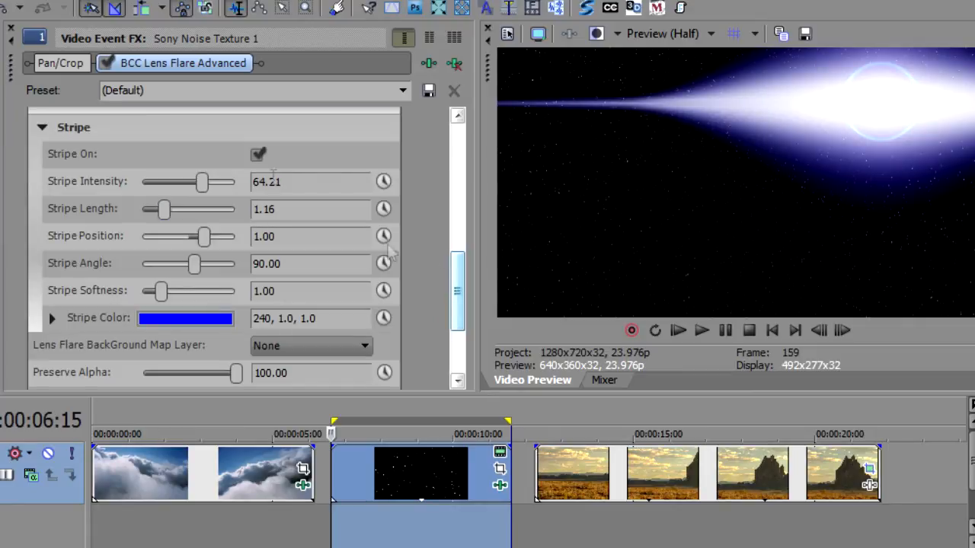
pyautogui.click(257, 155)
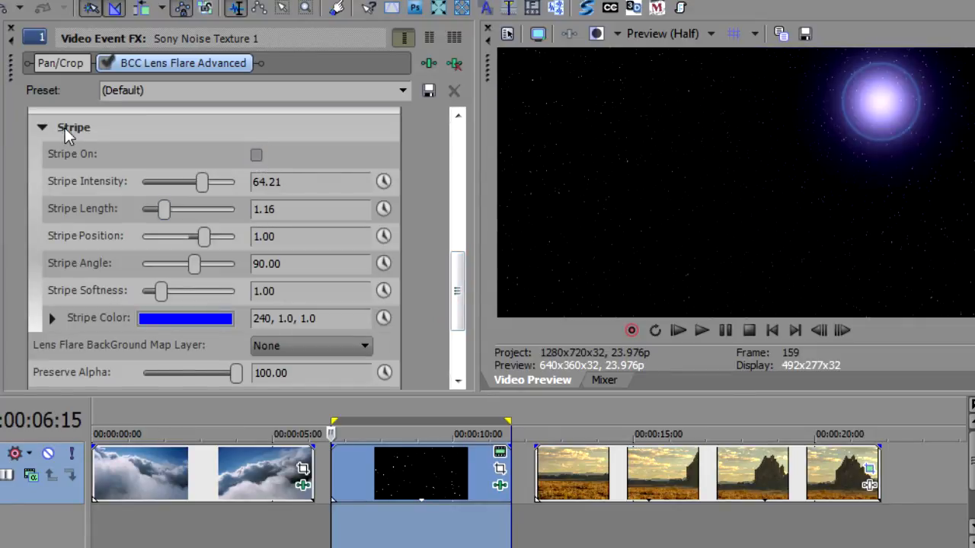
pyautogui.click(42, 127)
# - Apply the explosion.bcp preset to the starfield clip's lens flare
pyautogui.moveTo(455, 322); pyautogui.dragTo(435, 178)
pyautogui.click(281, 182)
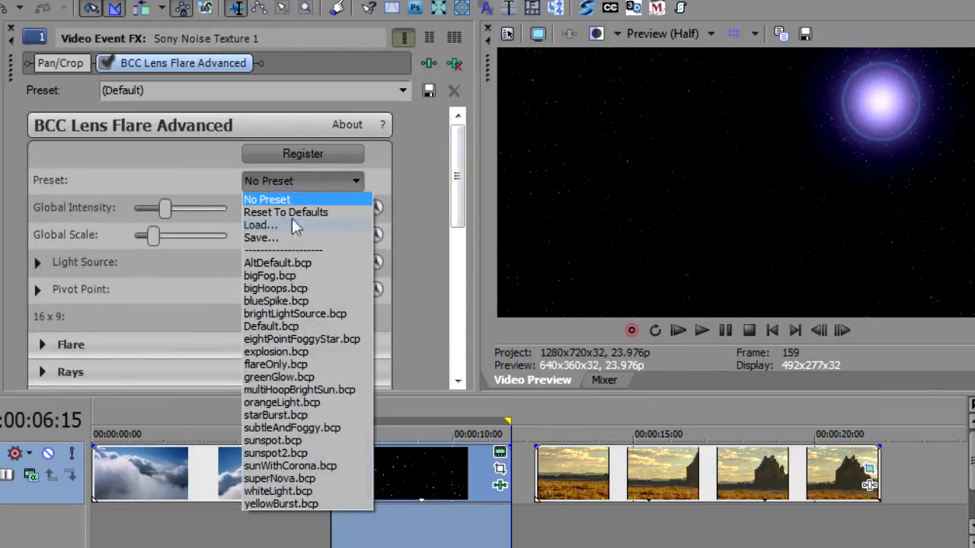
pyautogui.click(302, 261)
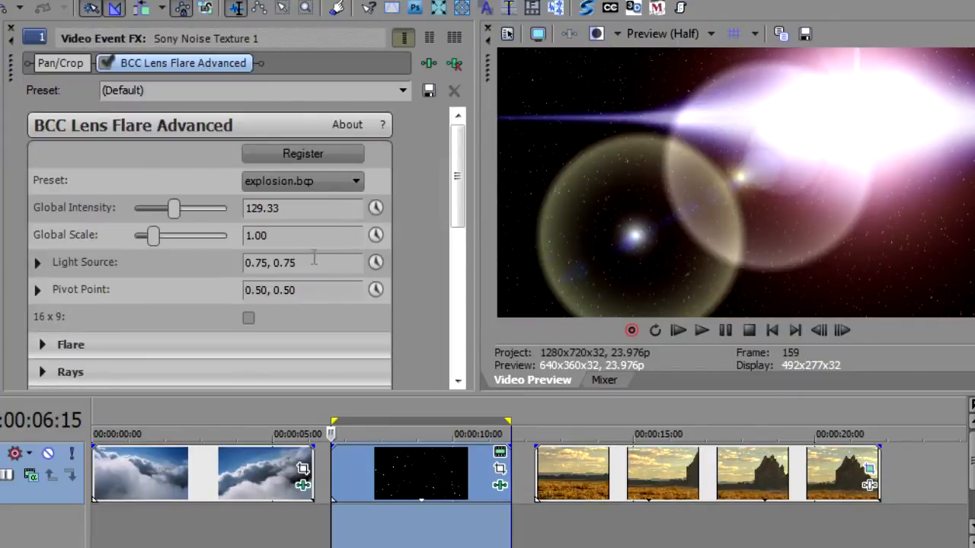
# - Expand the Stripe settings, try a Stripe Intensity of 64.21, and reset the intensity
pyautogui.moveTo(457, 185); pyautogui.dragTo(457, 278)
pyautogui.click(43, 290)
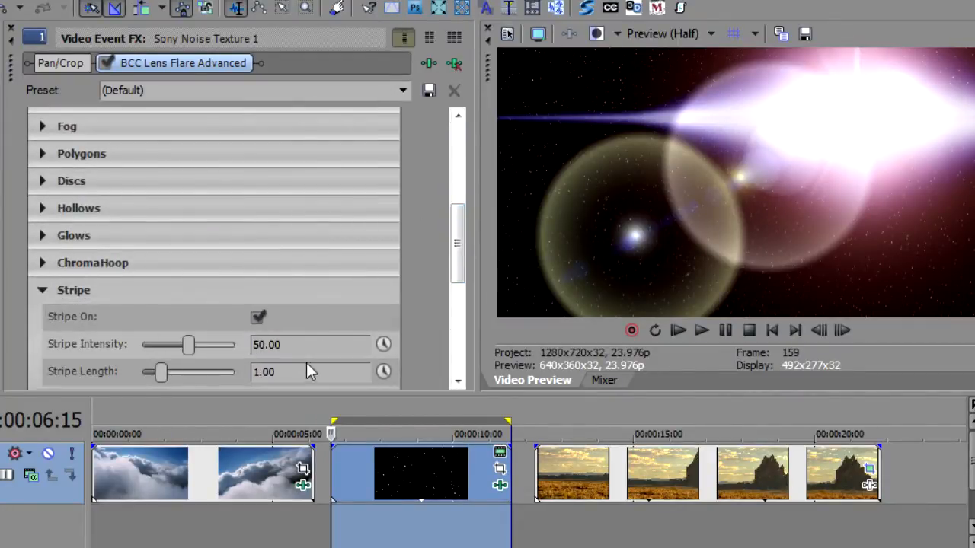
pyautogui.moveTo(192, 346); pyautogui.dragTo(205, 349)
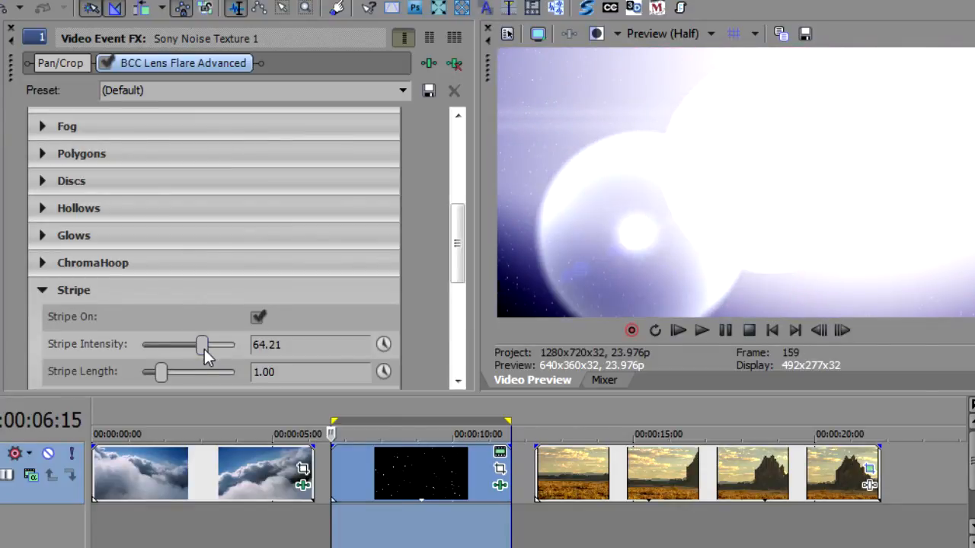
pyautogui.doubleClick(205, 348)
# - Go through the remaining lens flare presets and apply yellowBurst.bcp
pyautogui.moveTo(457, 252); pyautogui.dragTo(457, 178)
pyautogui.click(313, 179)
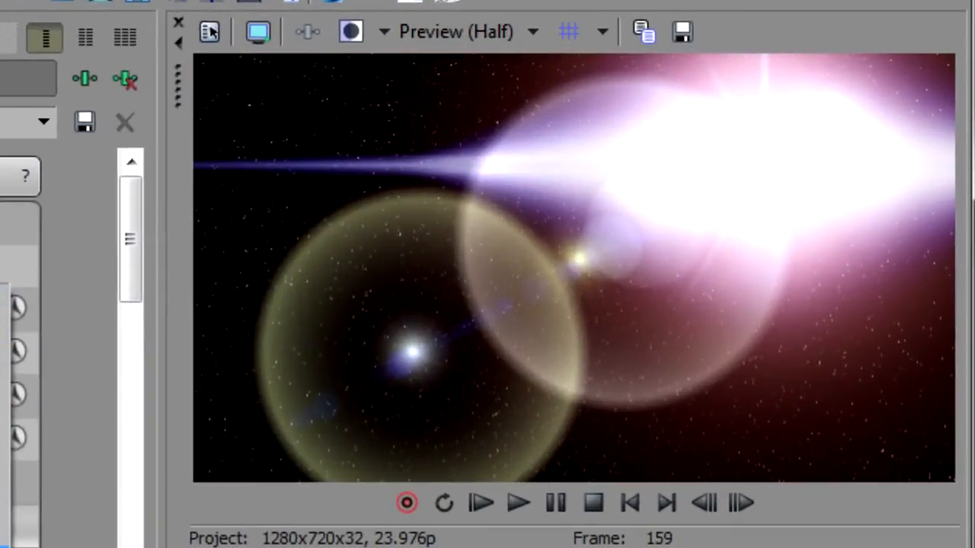
pyautogui.click(23, 518)
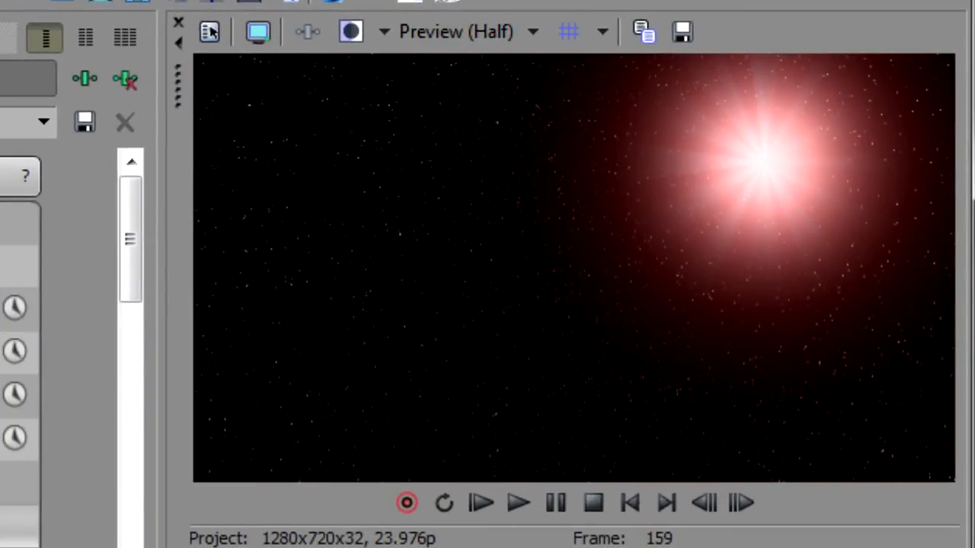
pyautogui.press('Down')
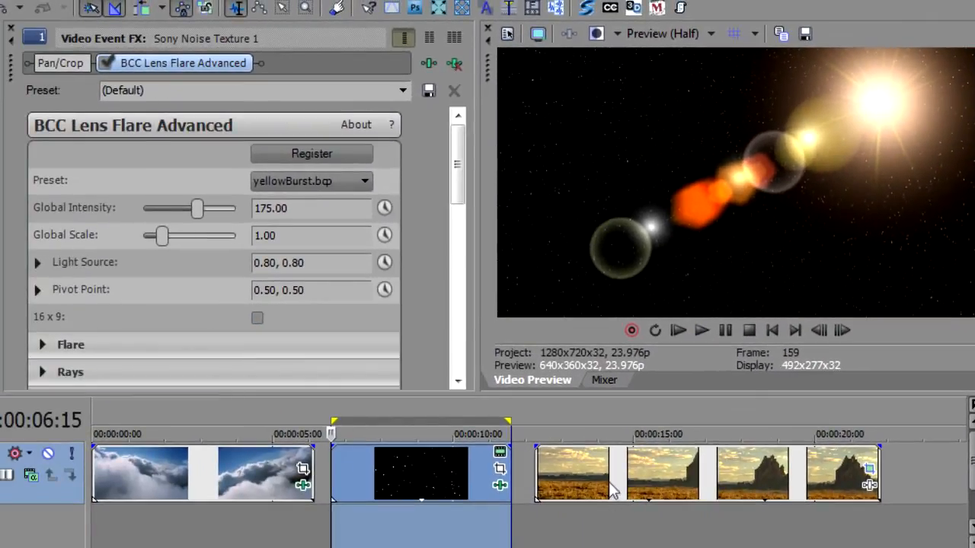
# - Select the landscape clip and play its opening seconds with BCC Lens Flare Advanced enabled
pyautogui.doubleClick(609, 482)
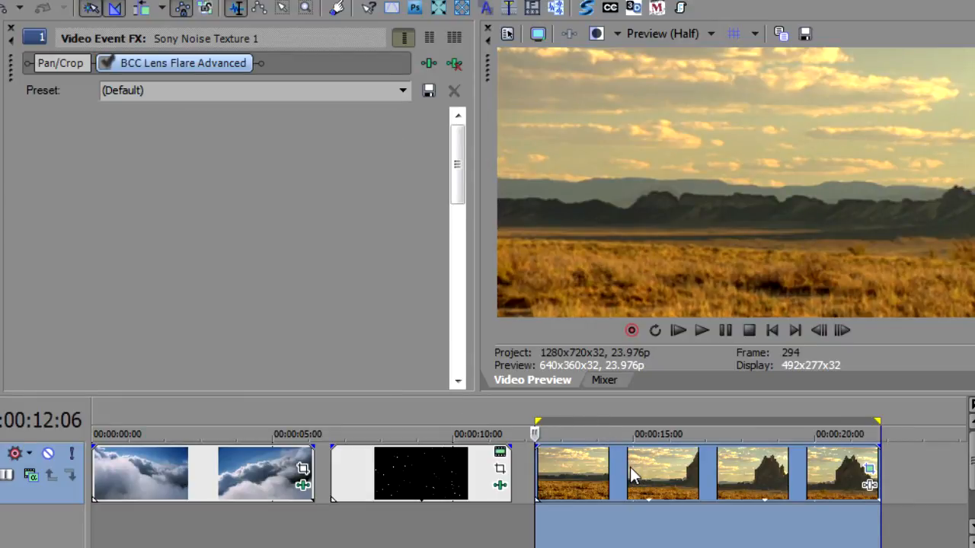
pyautogui.click(575, 470)
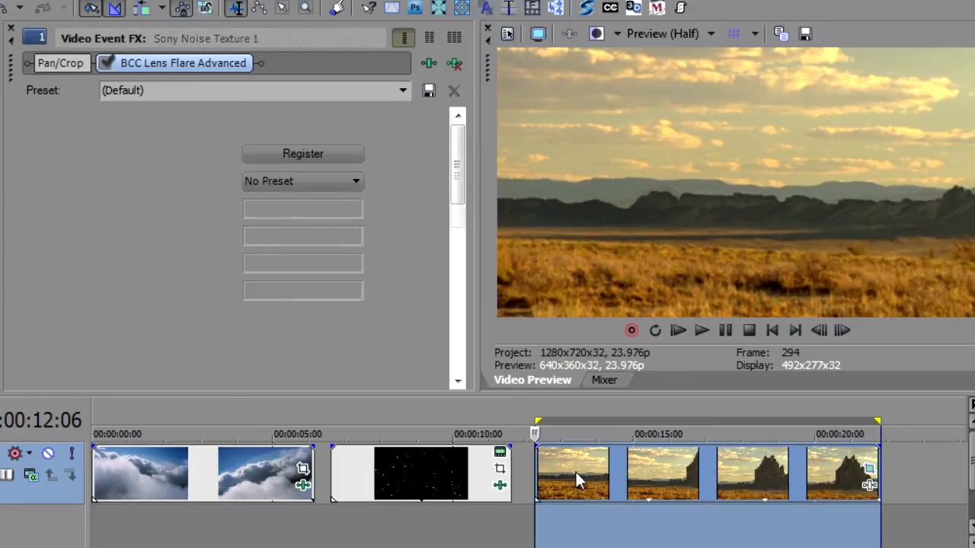
pyautogui.press('space')
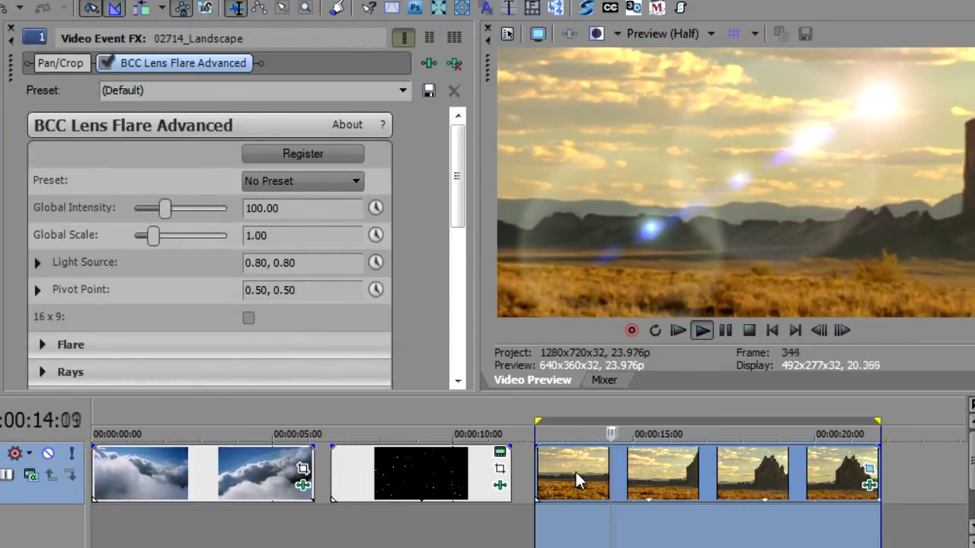
pyautogui.press('space')
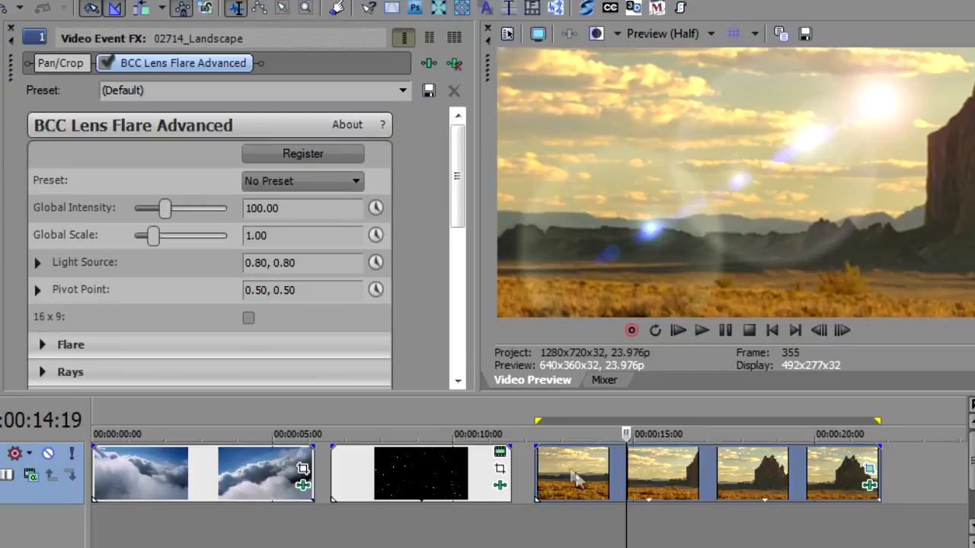
# - Play the landscape clip with BCC Lens Flare Advanced switched off, and switch the effect back on
pyautogui.click(105, 64)
pyautogui.doubleClick(570, 462)
pyautogui.press('space')
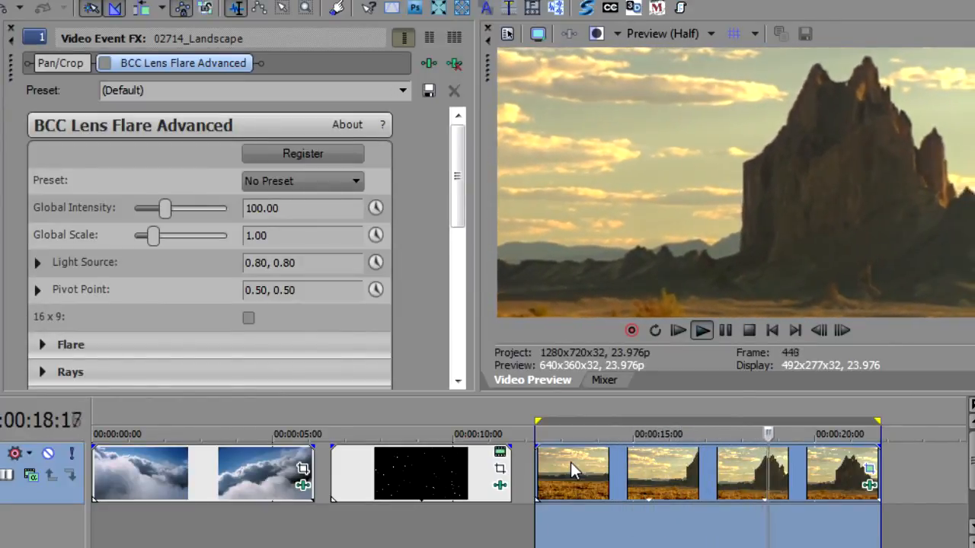
pyautogui.press('Return')
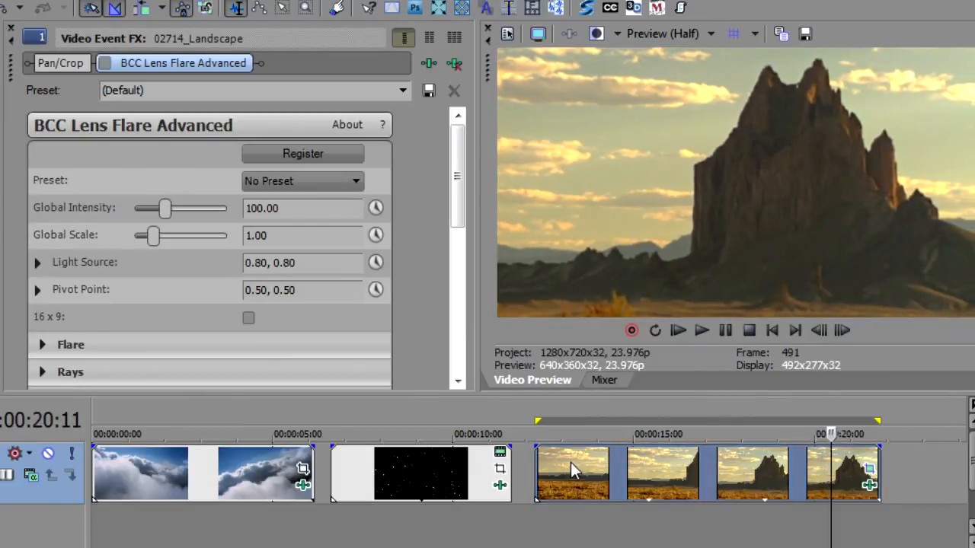
pyautogui.click(106, 63)
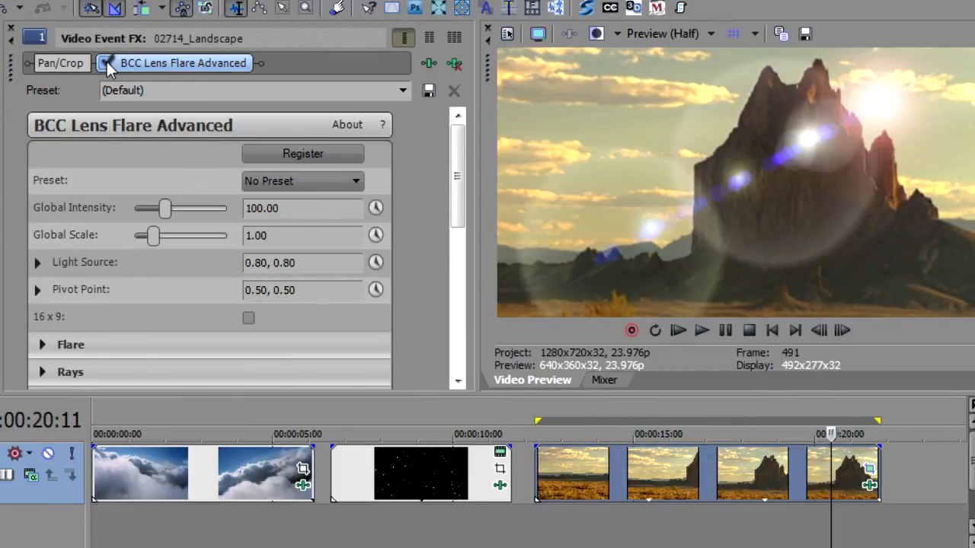
# - Play the landscape clip from its start with the lens flare on, and return the playhead to the clip's first frame
pyautogui.click(579, 473)
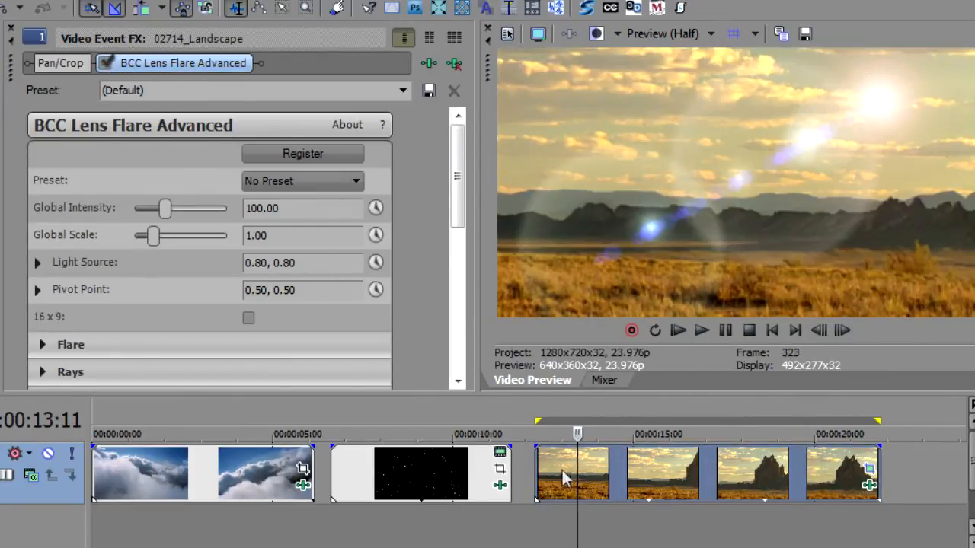
pyautogui.click(537, 470)
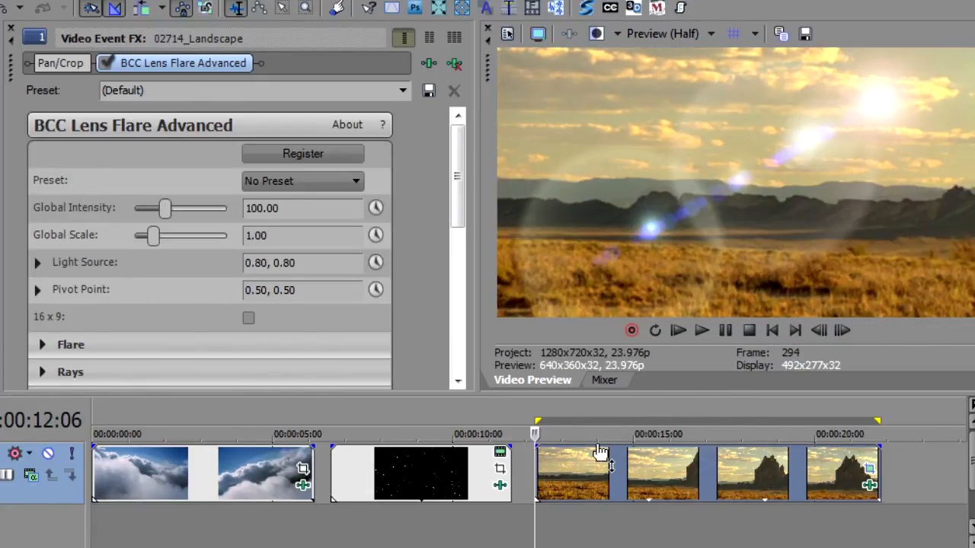
pyautogui.click(702, 330)
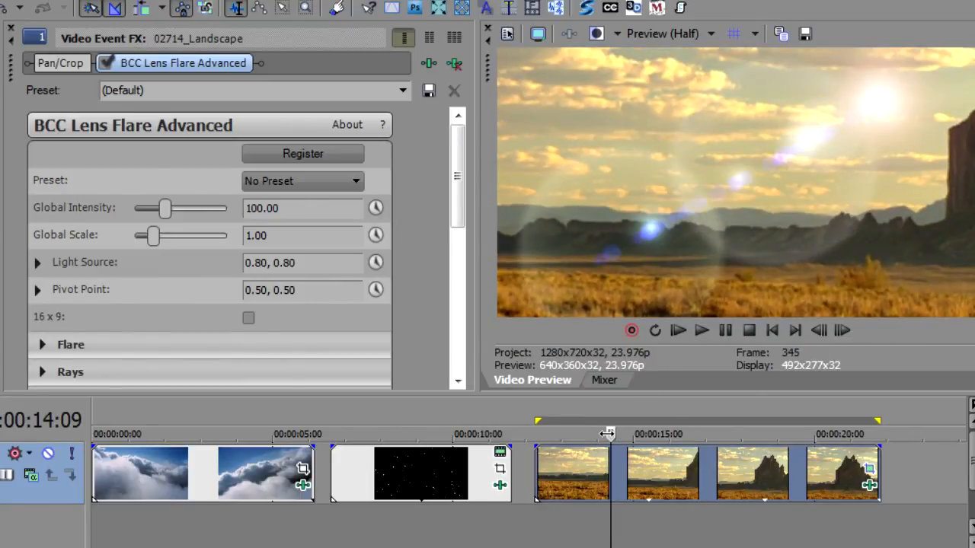
pyautogui.click(701, 330)
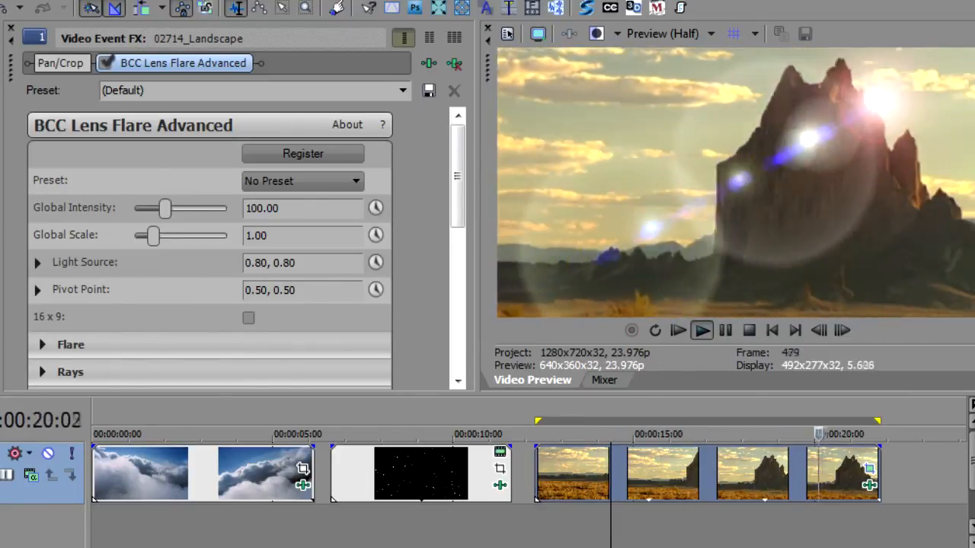
pyautogui.press('space')
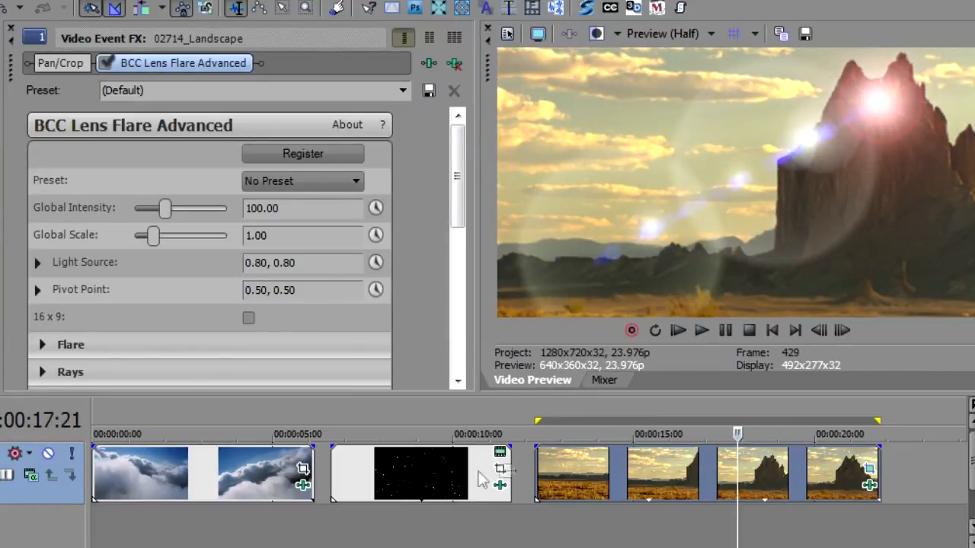
pyautogui.click(537, 463)
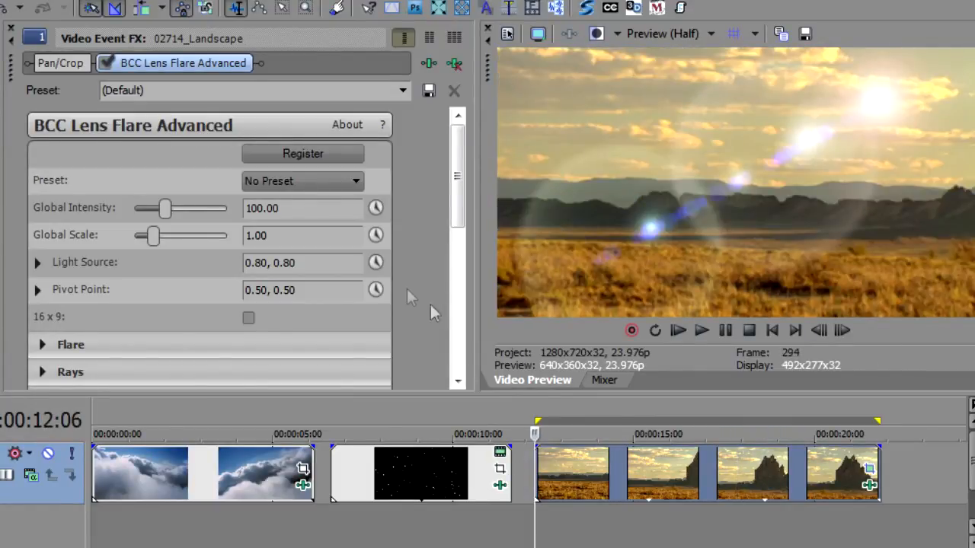
# - Expand the Motion Tracker settings of the landscape clip's lens flare and turn on Track On-the-Fly
pyautogui.moveTo(459, 216); pyautogui.dragTo(461, 358)
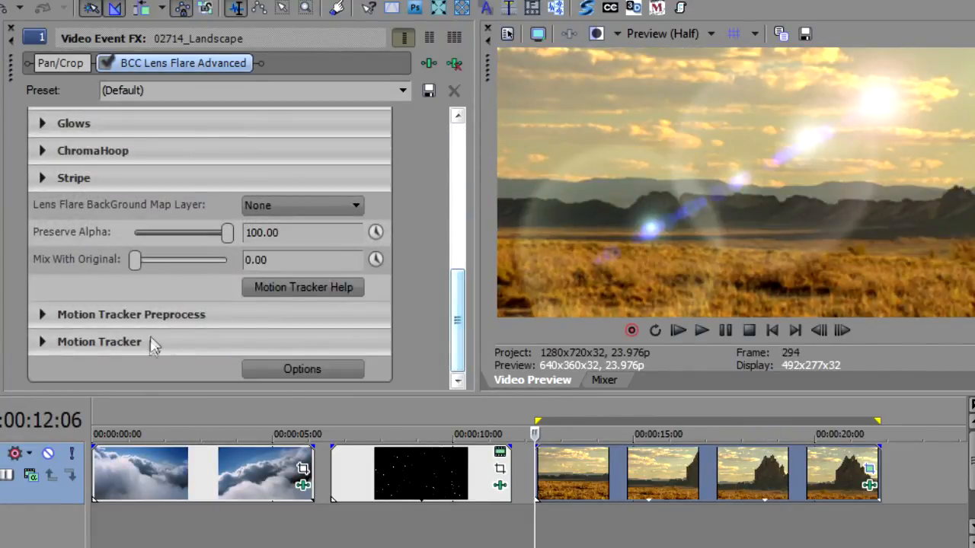
pyautogui.click(45, 344)
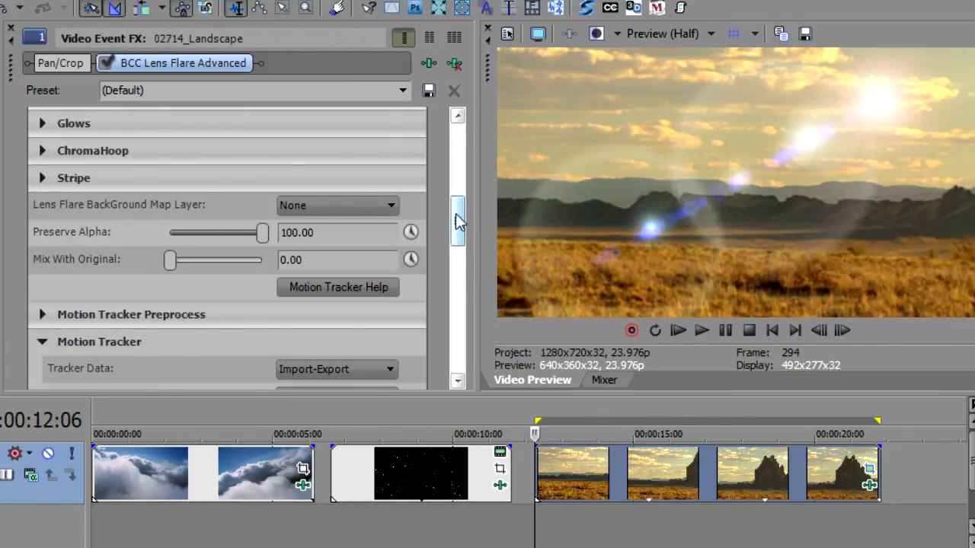
pyautogui.moveTo(455, 213); pyautogui.dragTo(462, 259)
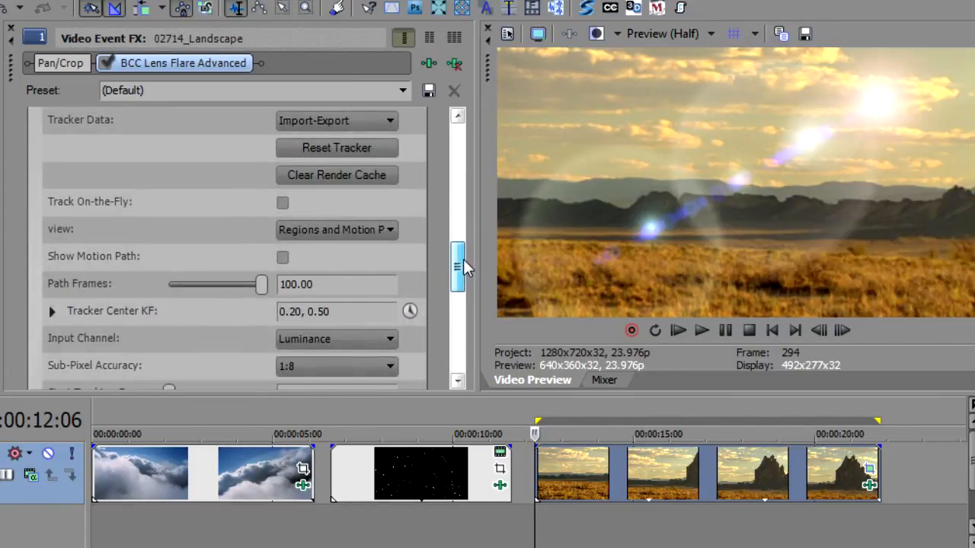
pyautogui.click(283, 203)
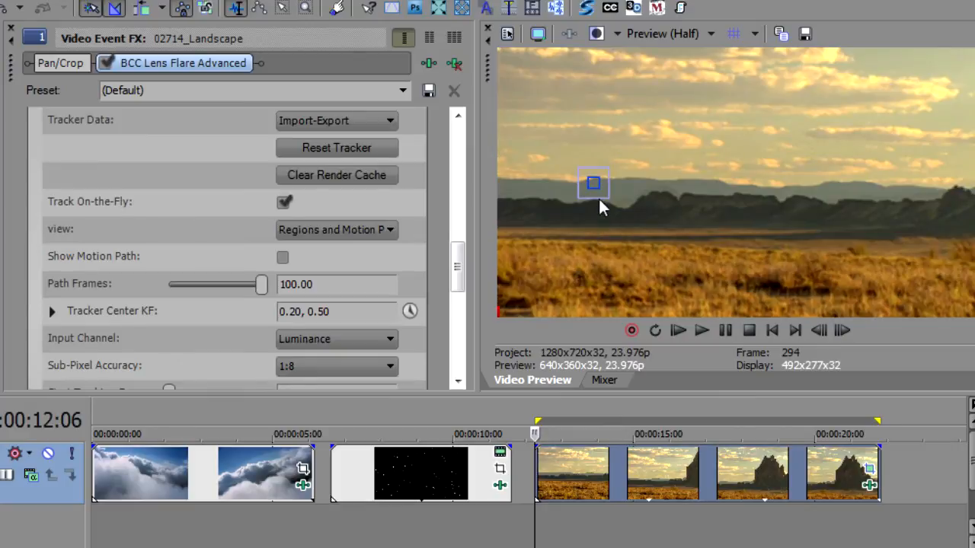
# - Expand Tracker Center KF and place the tracker at 0.96, 0.48 on the dark peak at the horizon
pyautogui.scroll(-1, 138, 285)
pyautogui.click(50, 280)
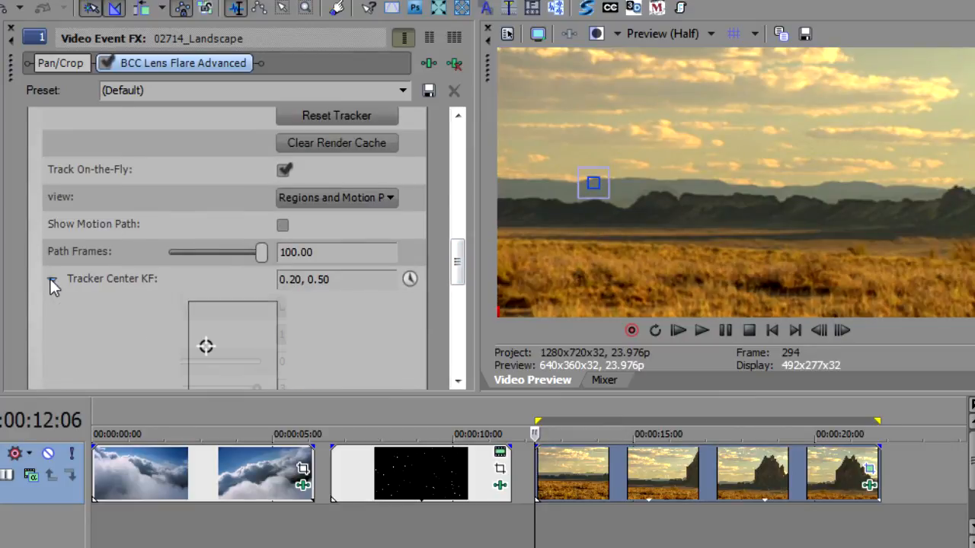
pyautogui.moveTo(457, 261); pyautogui.dragTo(455, 268)
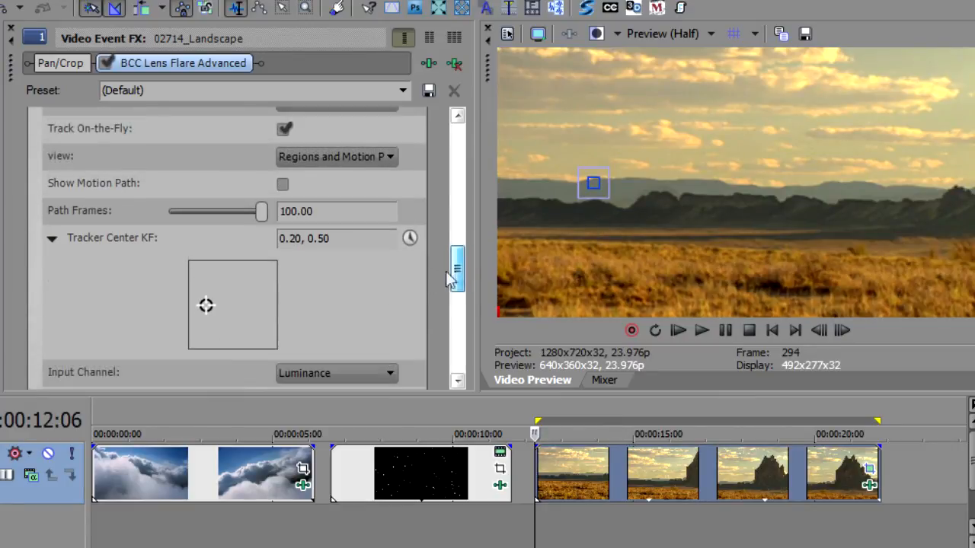
pyautogui.moveTo(207, 307); pyautogui.dragTo(264, 373)
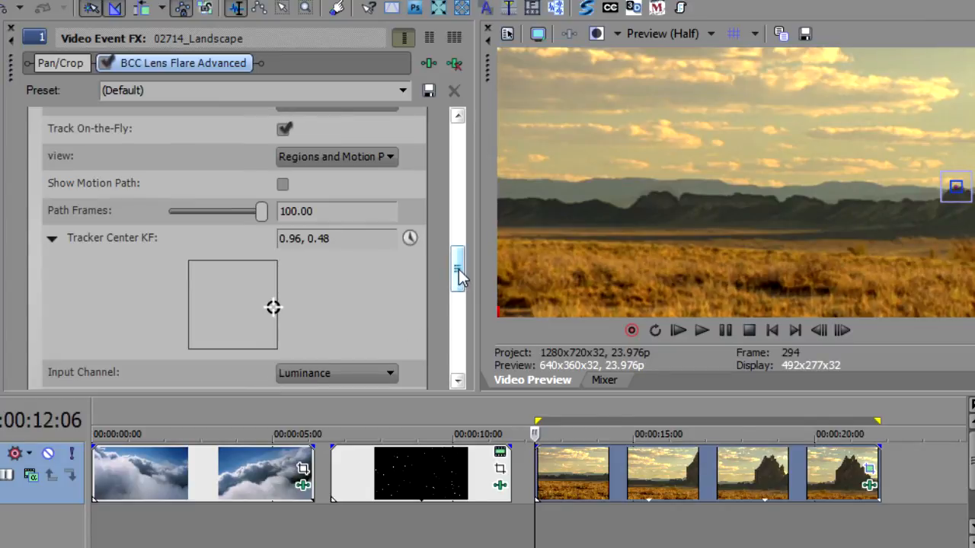
# - Select the landscape clip's full duration and build a dynamic RAM preview to track the peak
pyautogui.doubleClick(555, 475)
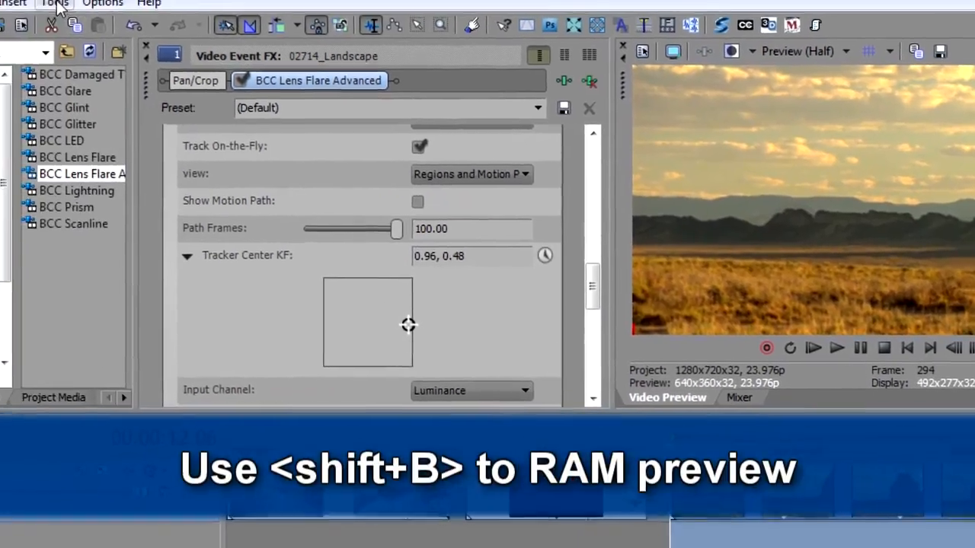
pyautogui.click(58, 4)
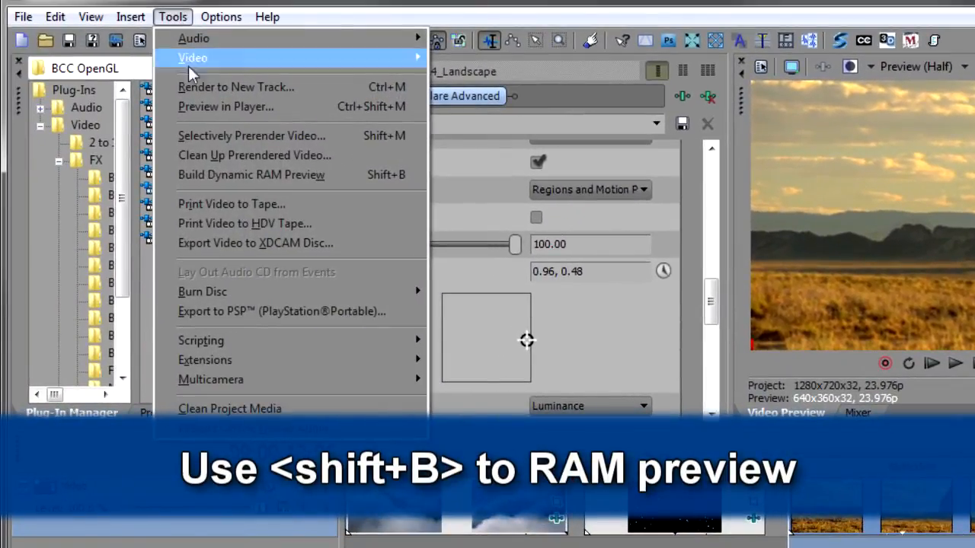
pyautogui.click(392, 179)
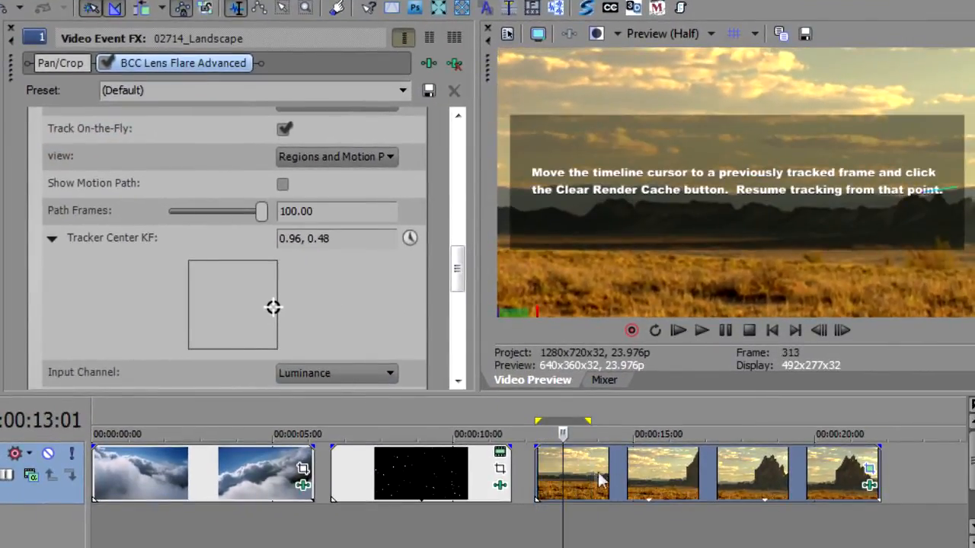
# - Move back to tracked frame 307, set the loop region from there to the landscape clip's end, and clear the render cache
pyautogui.click(559, 463)
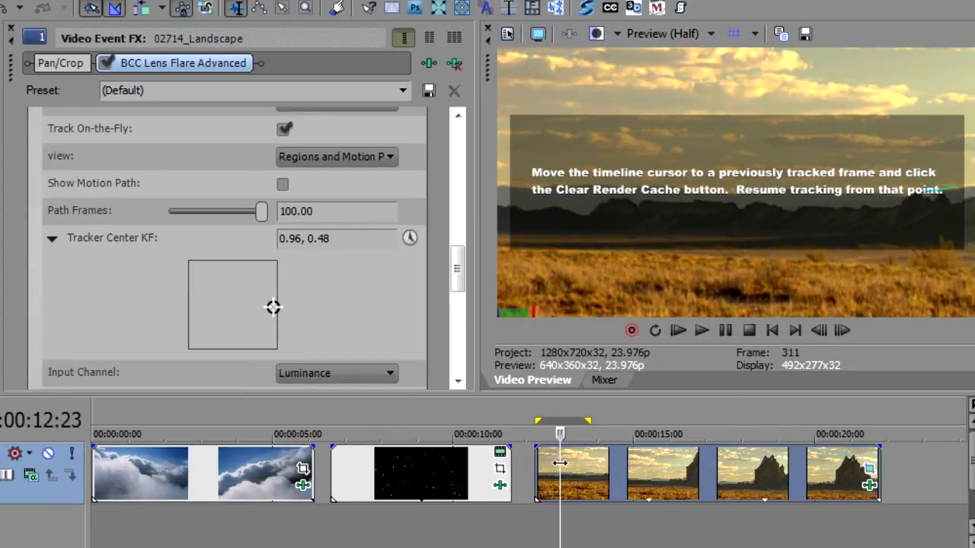
pyautogui.click(554, 463)
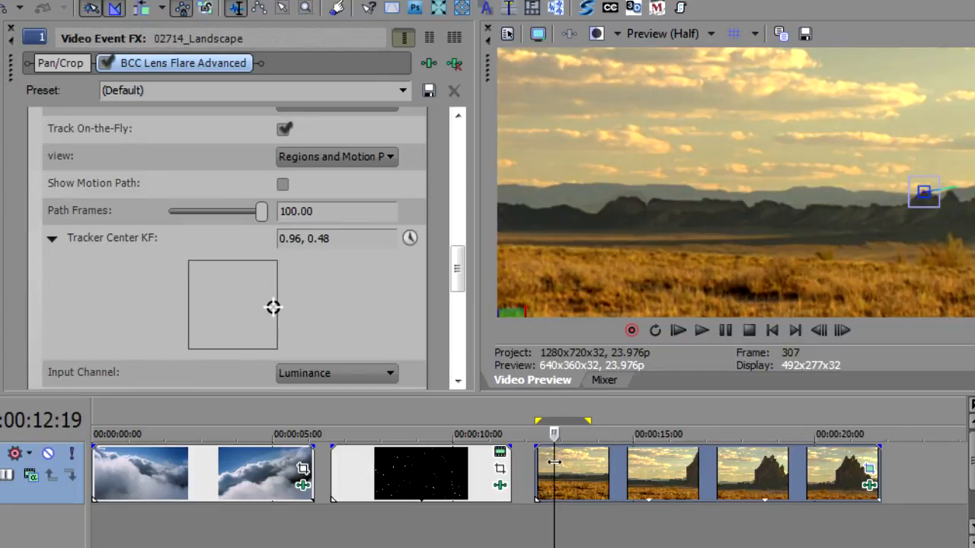
pyautogui.moveTo(564, 423); pyautogui.dragTo(878, 420)
pyautogui.moveTo(456, 262)
pyautogui.mouseDown()
pyautogui.moveTo(454, 243)
pyautogui.moveTo(455, 253)
pyautogui.mouseUp()
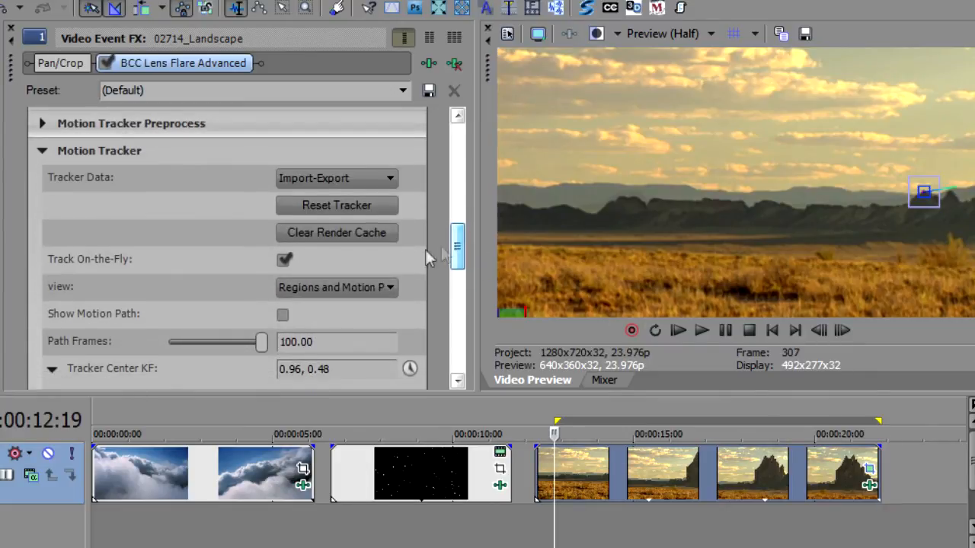
pyautogui.click(333, 233)
# - Resume tracking from frame 307 through the end of the landscape clip, and play back the tracked path
pyautogui.click(556, 476)
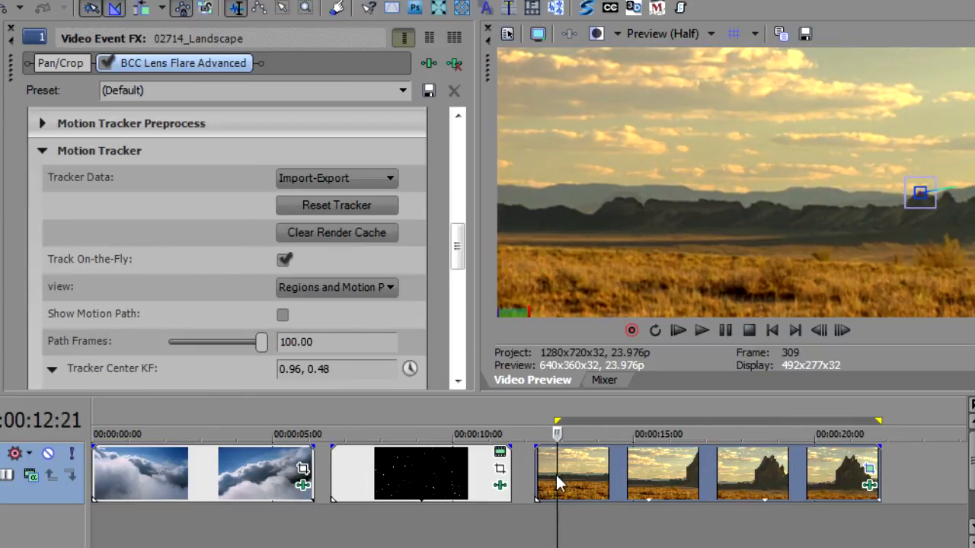
pyautogui.press('space')
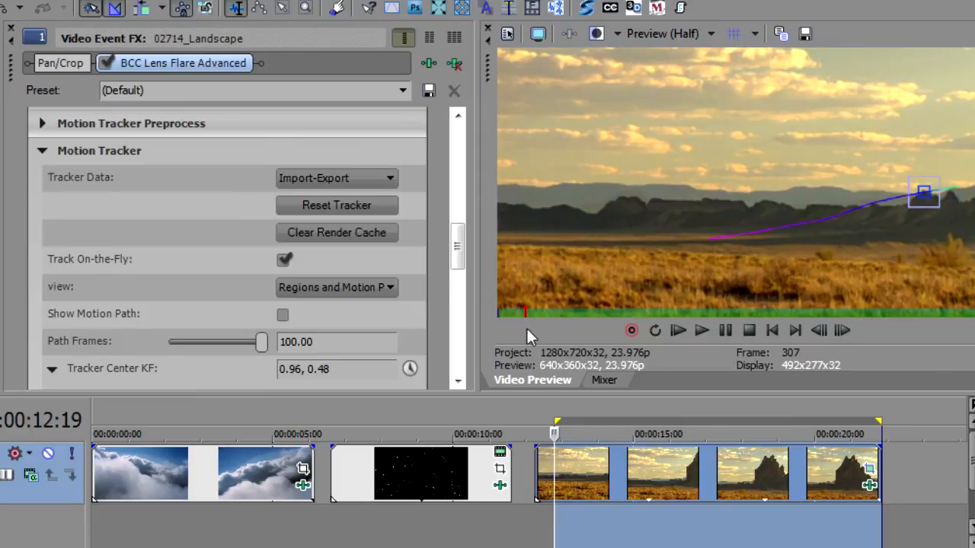
pyautogui.press('space')
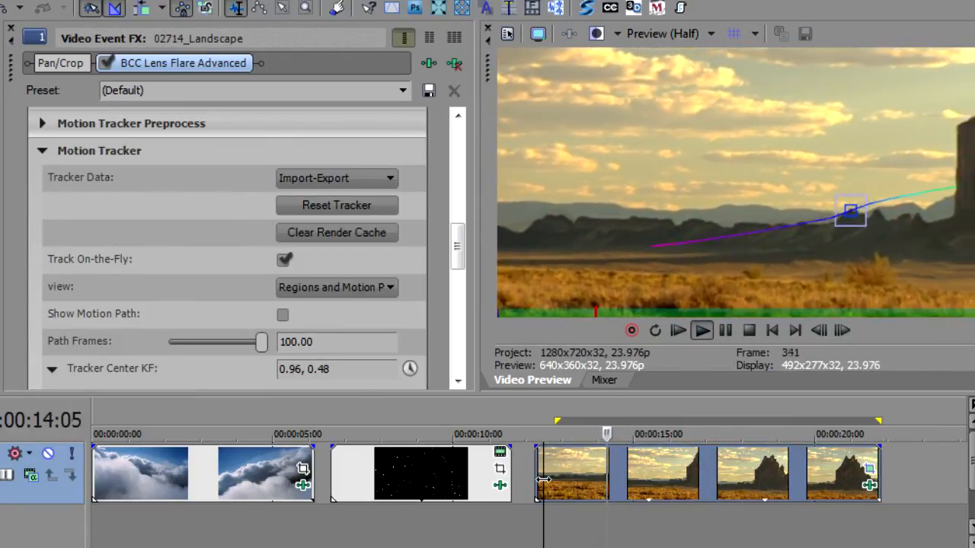
pyautogui.press('Return')
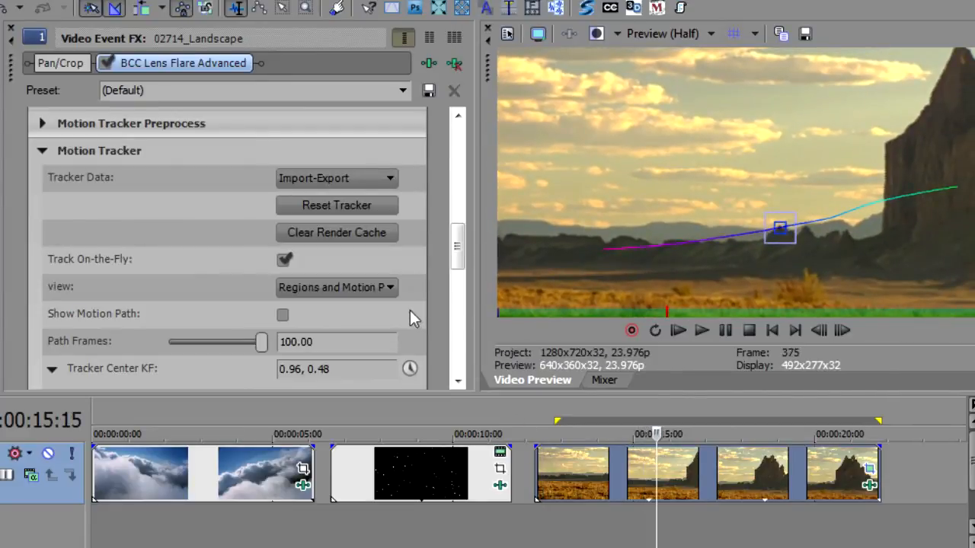
# - Turn off Track On-the-Fly and play the landscape clip from its start with the lens flare visible
pyautogui.click(283, 260)
pyautogui.doubleClick(620, 479)
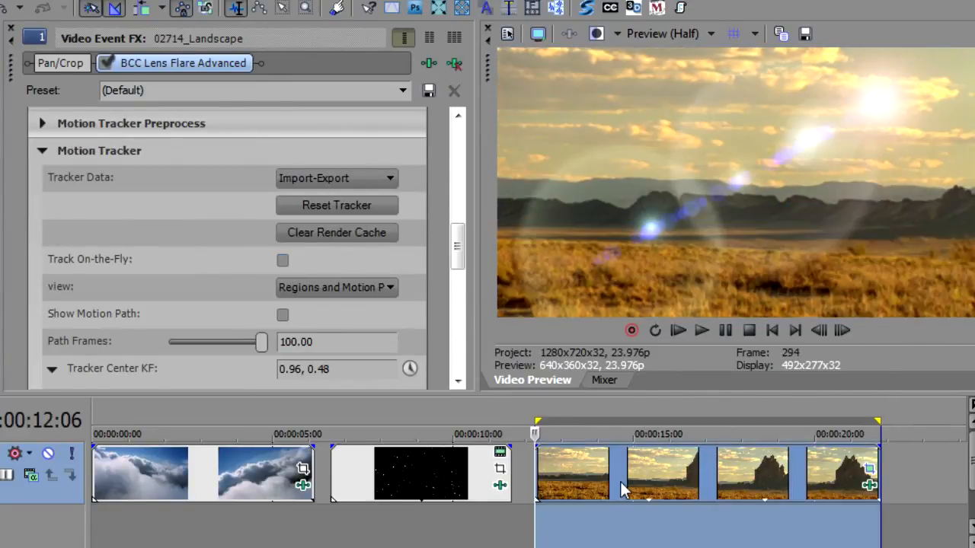
pyautogui.press('space')
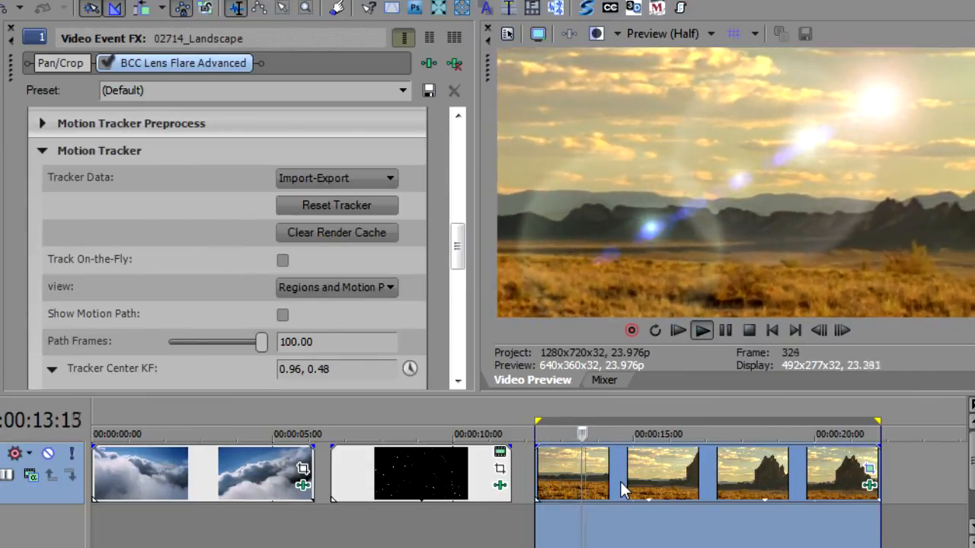
pyautogui.press('Return')
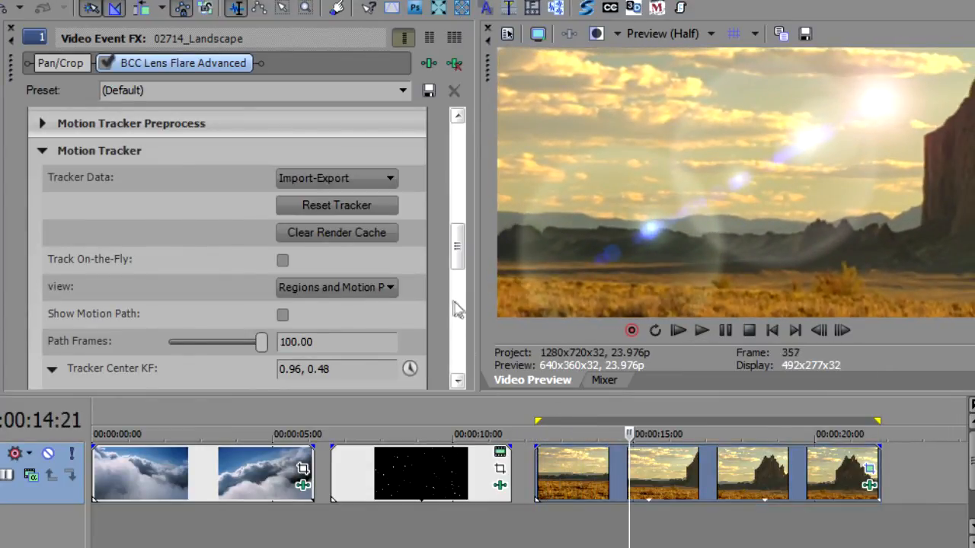
# - Apply the motion tracker to Light Source and play the landscape clip to check the flare's movement
pyautogui.moveTo(459, 242); pyautogui.dragTo(459, 314)
pyautogui.click(293, 267)
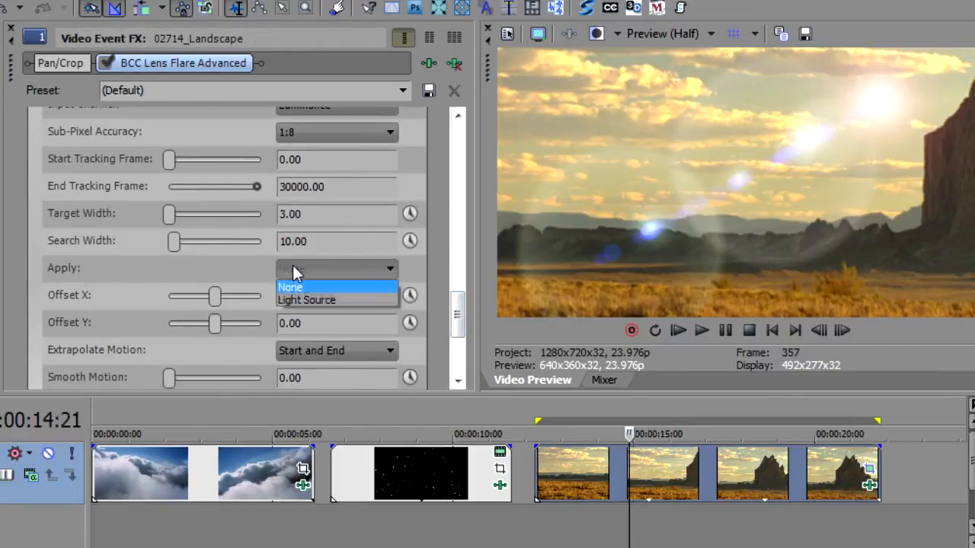
pyautogui.click(312, 299)
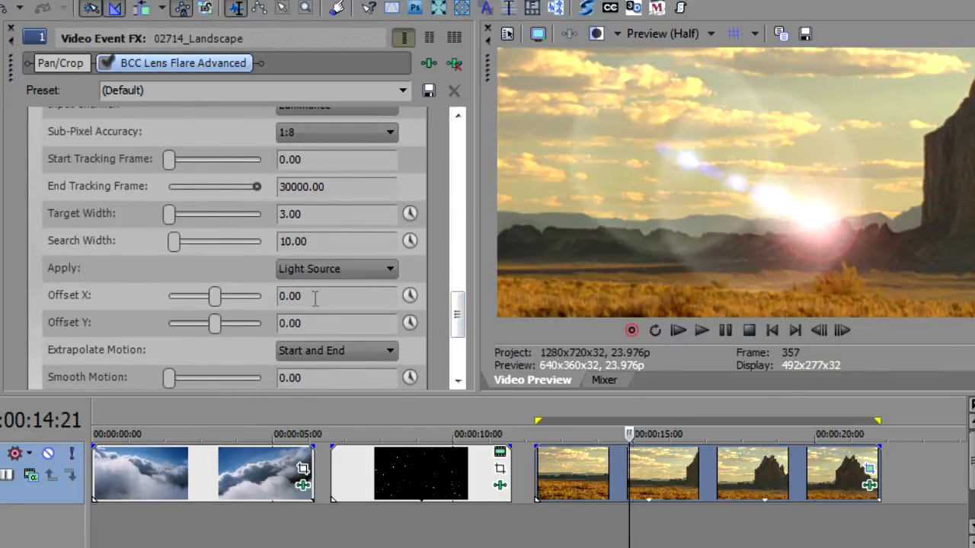
pyautogui.click(549, 462)
pyautogui.press('space')
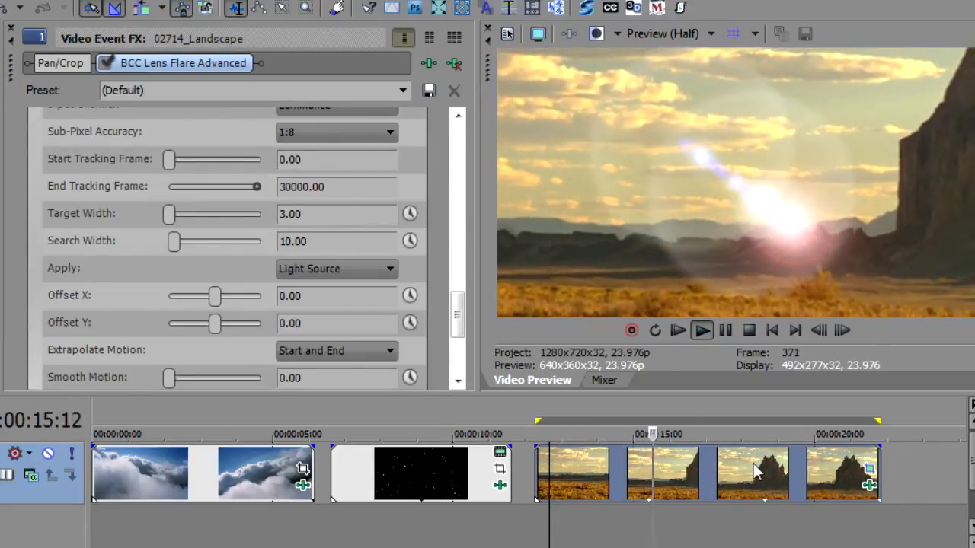
pyautogui.press('space')
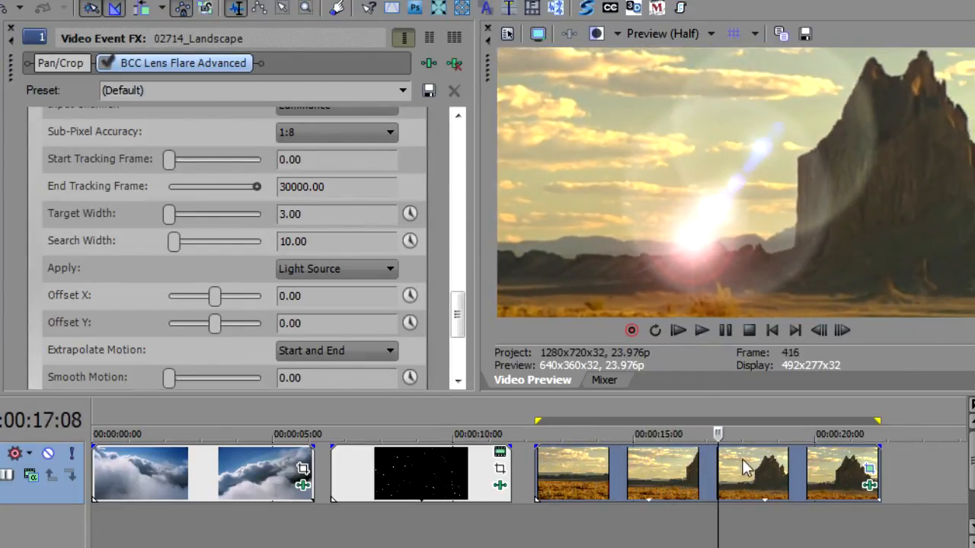
# - Set the tracker's Offset Y to -0.33 and Offset X to 0.09 to raise the flare into the sky
pyautogui.doubleClick(542, 475)
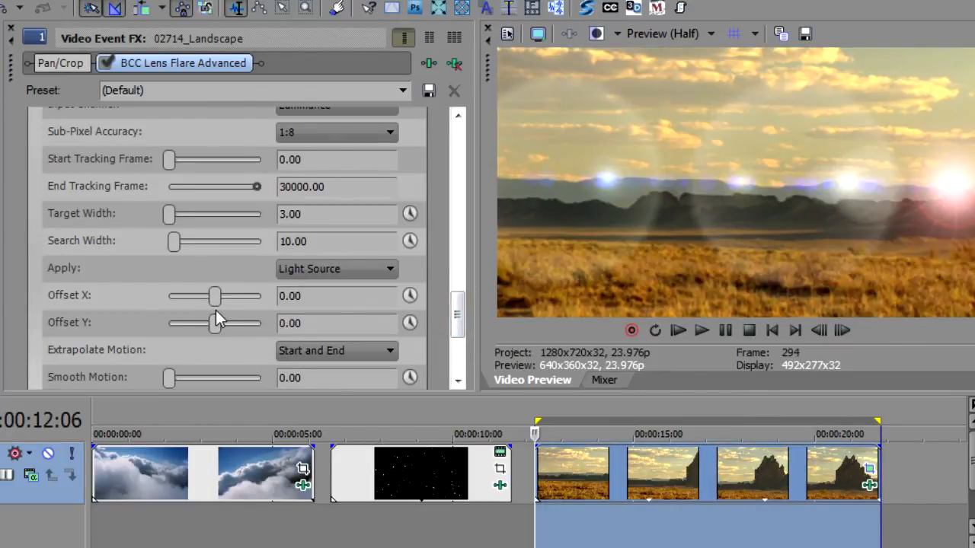
pyautogui.moveTo(216, 326); pyautogui.dragTo(202, 325)
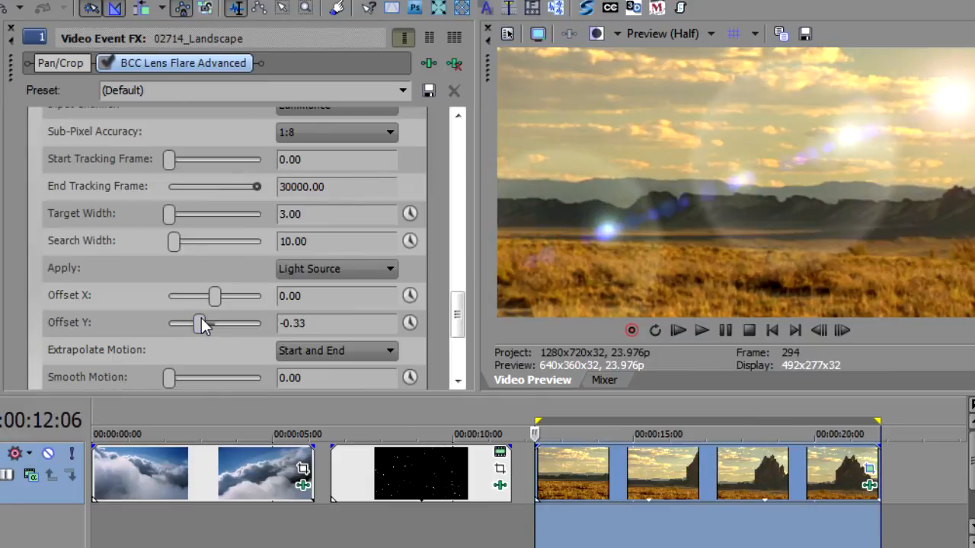
pyautogui.click(563, 464)
pyautogui.click(603, 480)
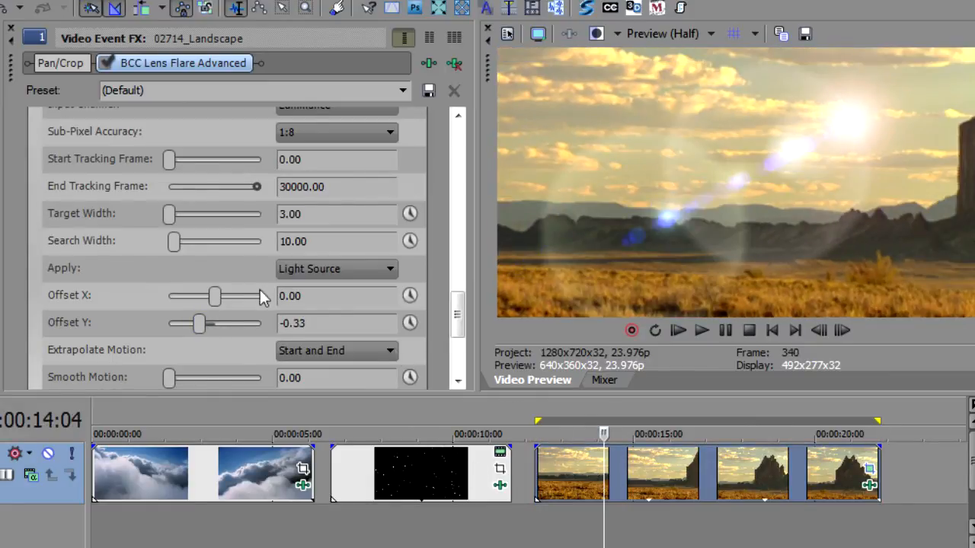
pyautogui.moveTo(215, 297); pyautogui.dragTo(219, 297)
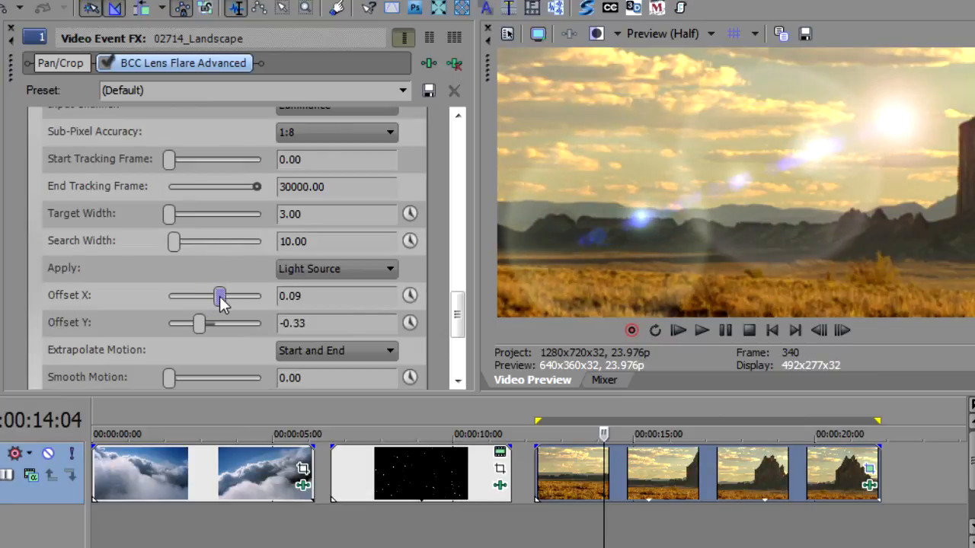
# - Play the landscape clip from its start to review the offset flare, and pause near its end
pyautogui.doubleClick(543, 463)
pyautogui.press('space')
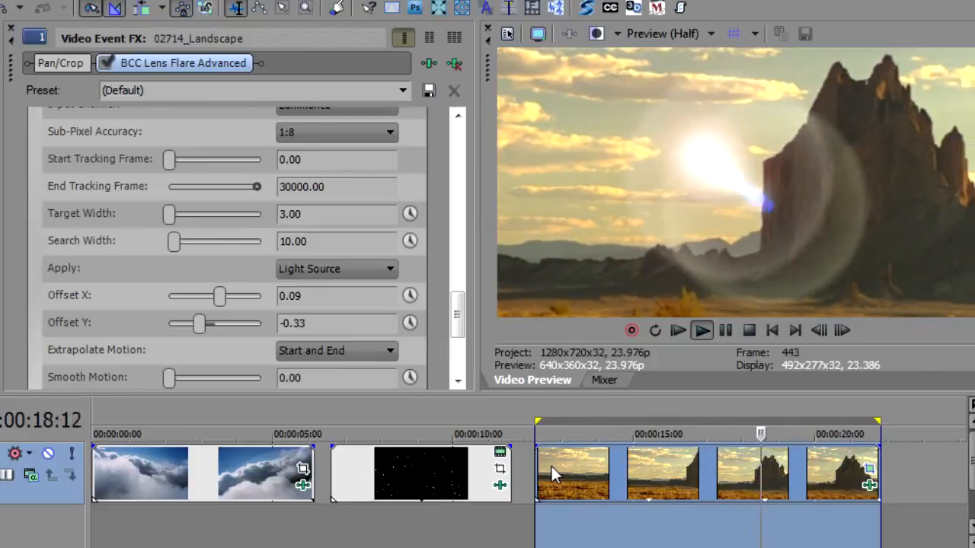
pyautogui.press('Return')
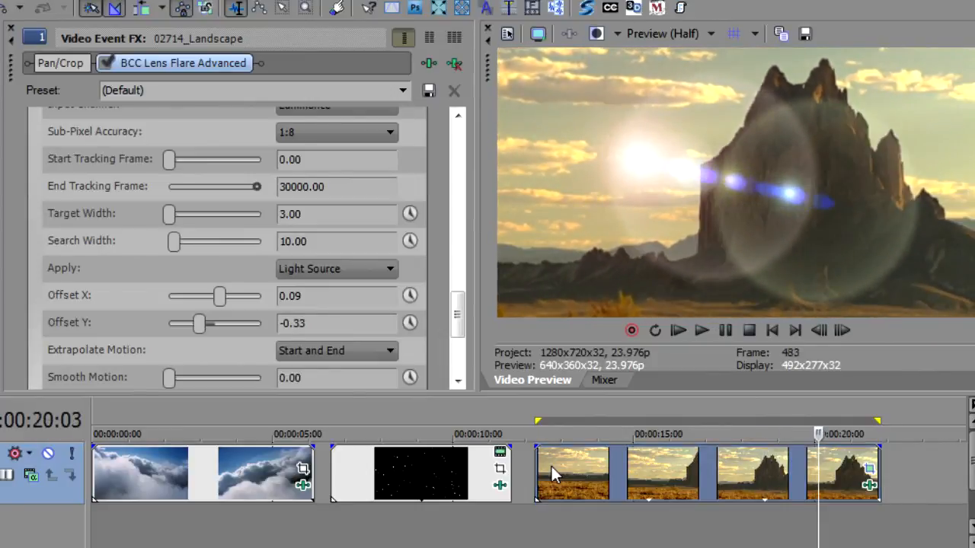
# - Enable Global Intensity animation and add a keyframe at 00:00:05:07 in the effect timeline
pyautogui.click(730, 471)
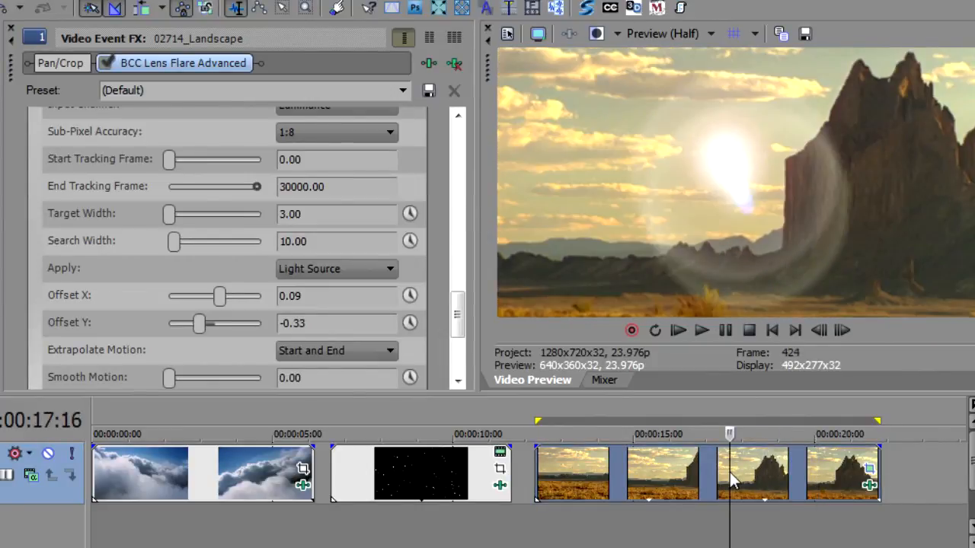
pyautogui.click(725, 472)
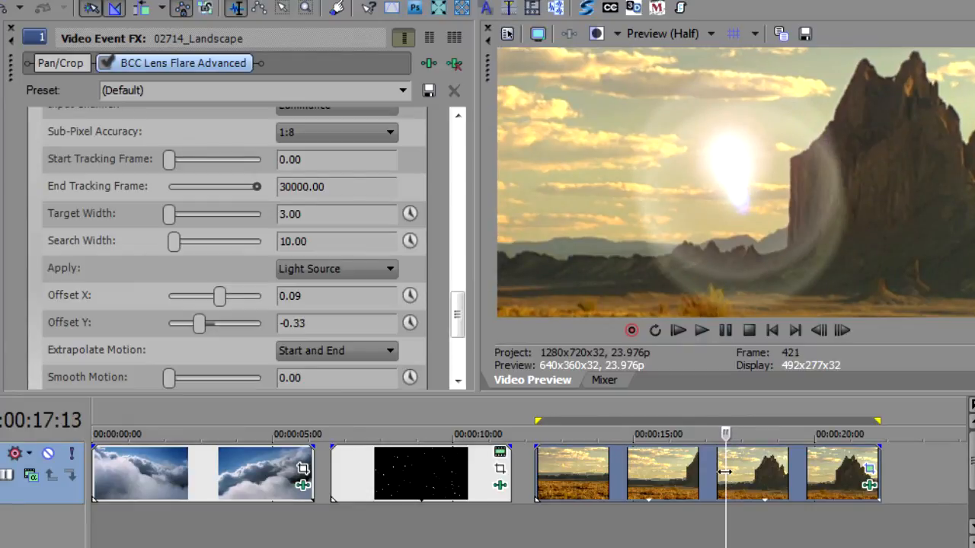
pyautogui.moveTo(457, 314); pyautogui.dragTo(455, 145)
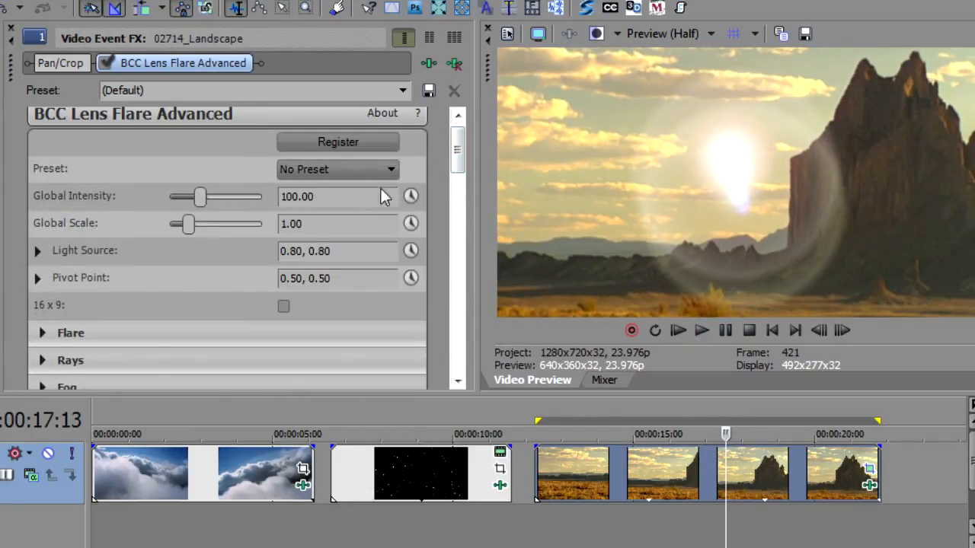
pyautogui.click(411, 197)
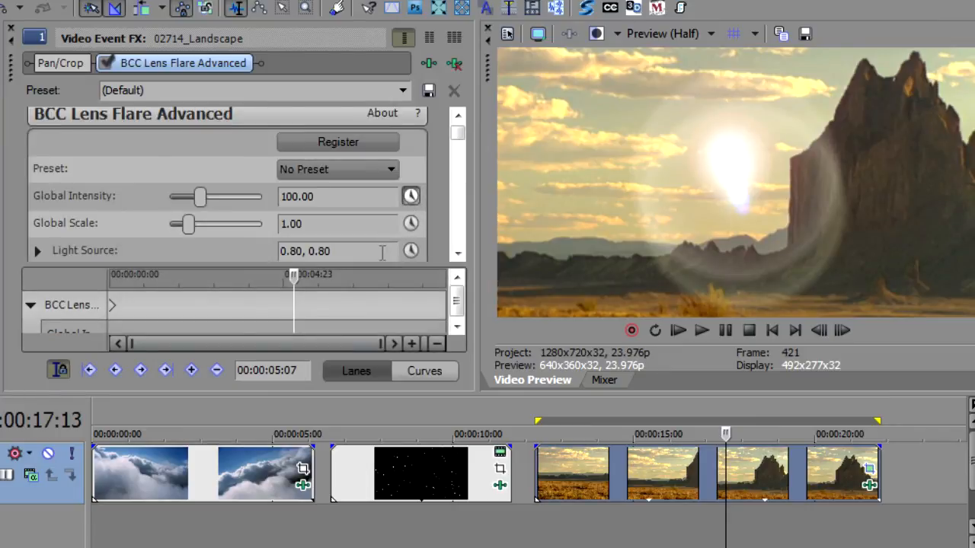
pyautogui.click(191, 370)
# - Move back to 00:00:04:18 in the effect timeline and add a Global Intensity keyframe there
pyautogui.click(716, 456)
pyautogui.click(711, 455)
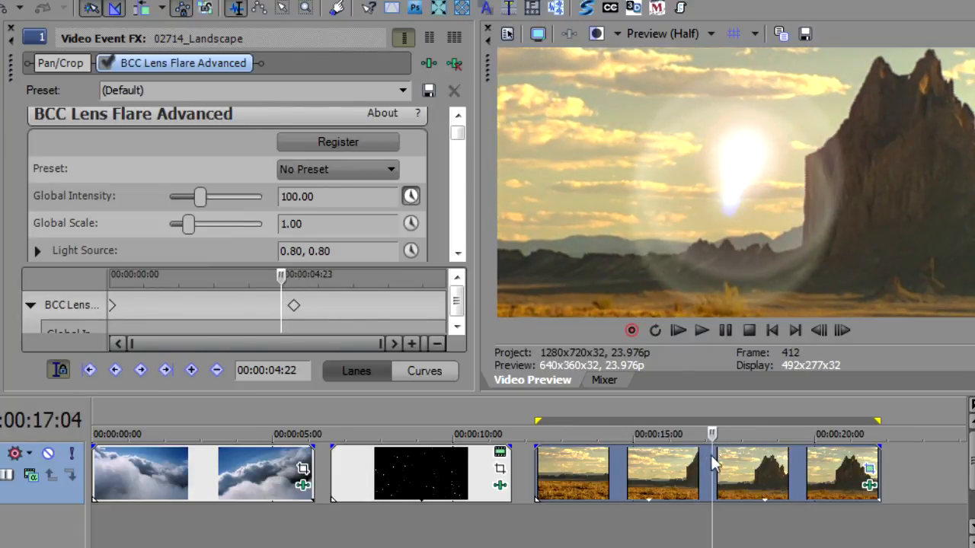
pyautogui.click(705, 461)
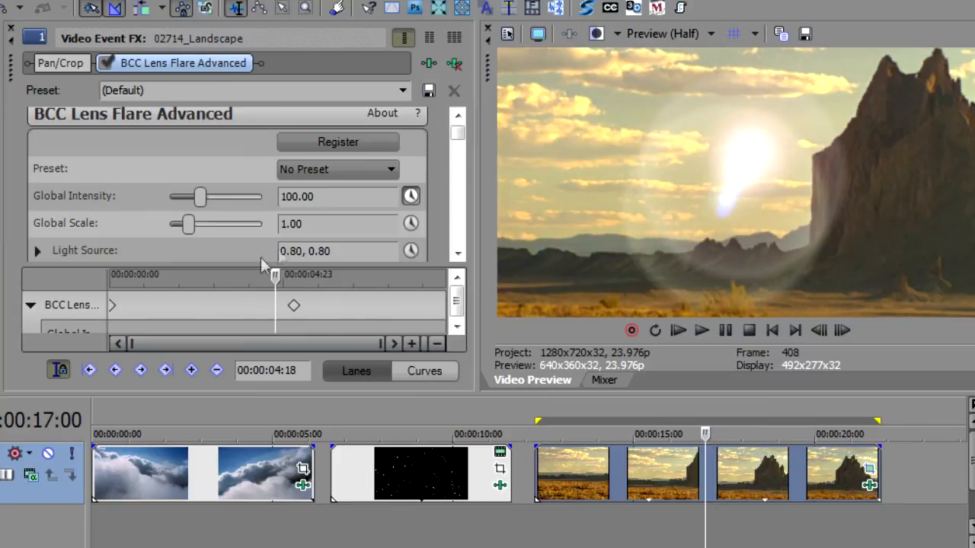
pyautogui.click(191, 370)
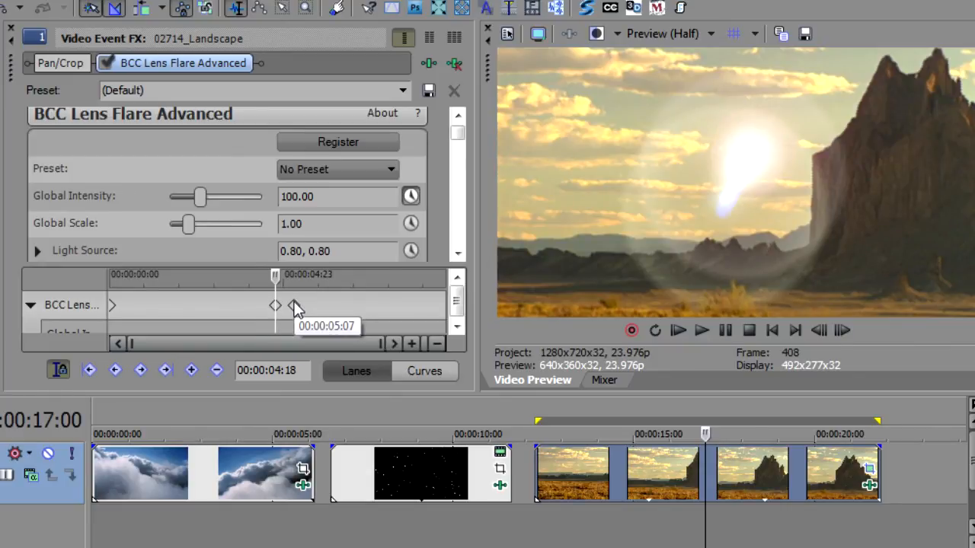
# - Enlarge the keyframe area to show the Global Intensity lane, and add a keyframe at 00:00:05:22
pyautogui.click(314, 304)
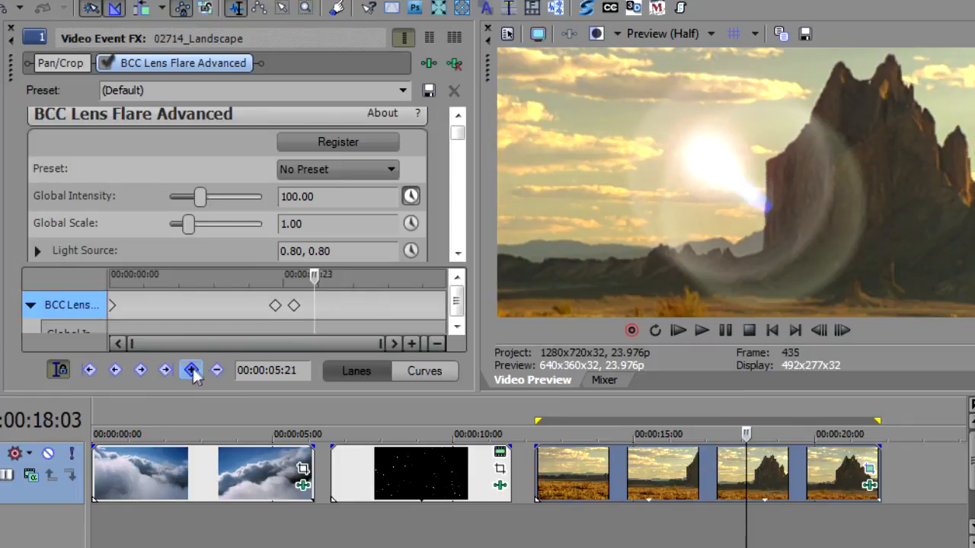
pyautogui.click(315, 305)
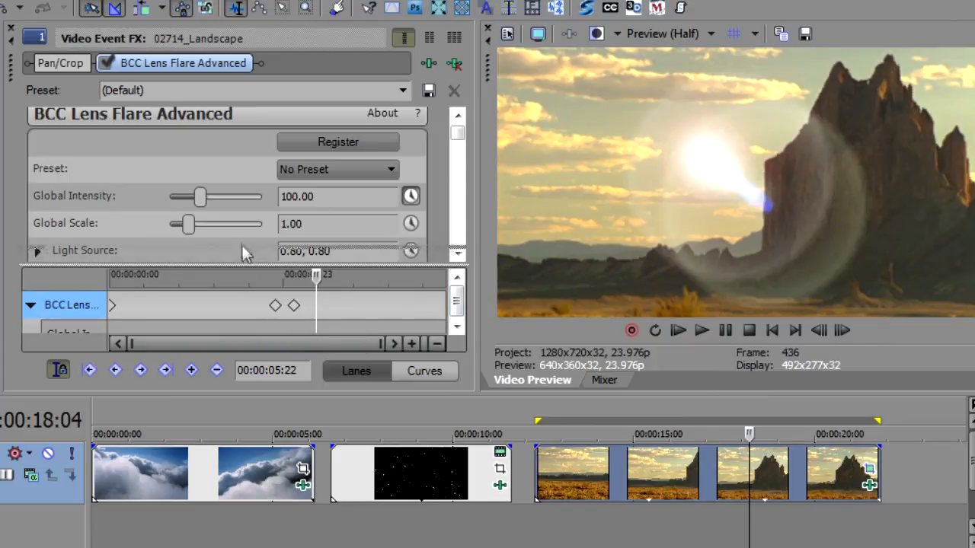
pyautogui.moveTo(240, 264); pyautogui.dragTo(240, 236)
pyautogui.click(74, 305)
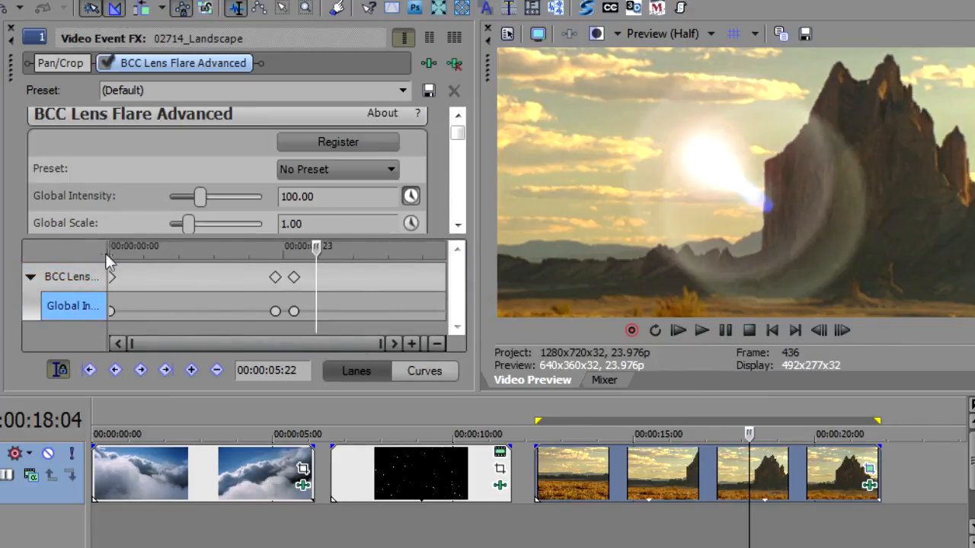
pyautogui.moveTo(108, 253); pyautogui.dragTo(177, 257)
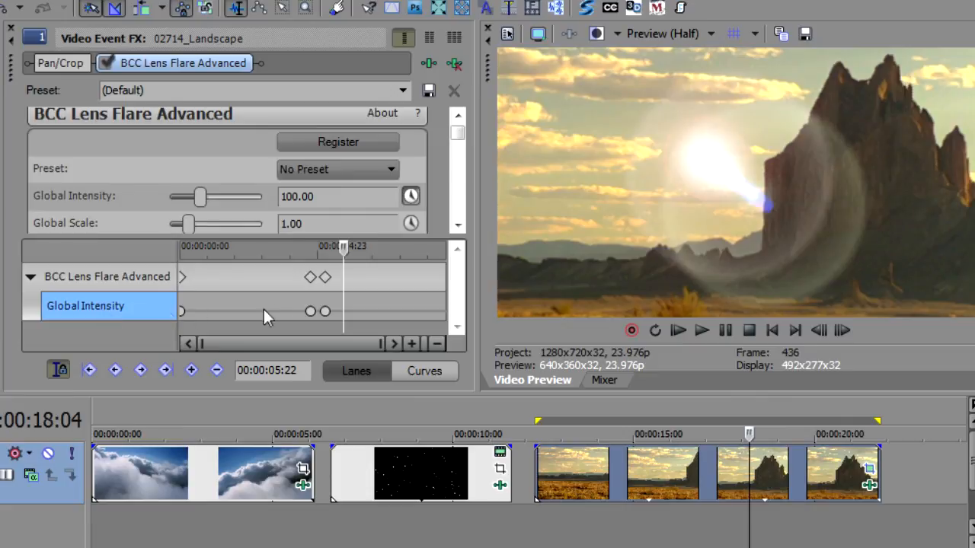
pyautogui.moveTo(176, 252); pyautogui.dragTo(102, 258)
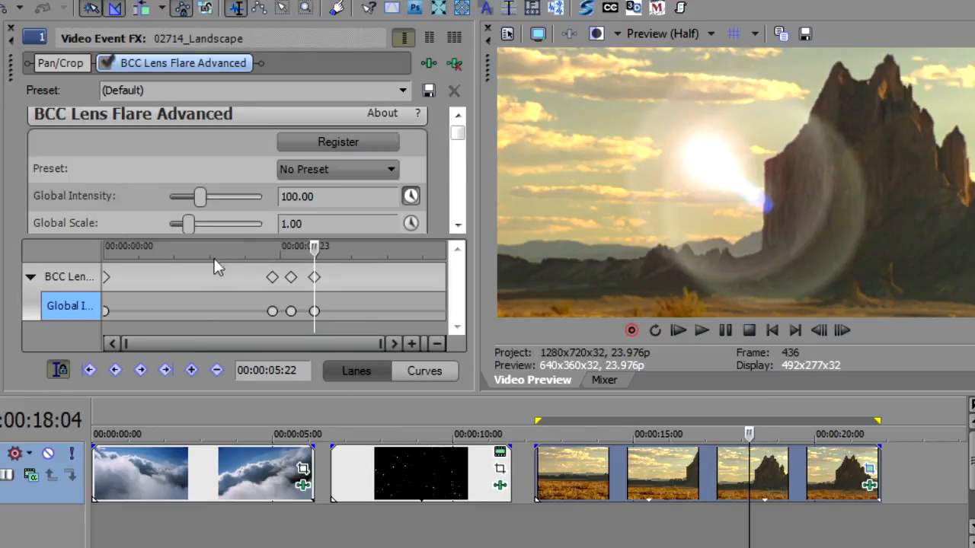
pyautogui.moveTo(216, 237); pyautogui.dragTo(256, 242)
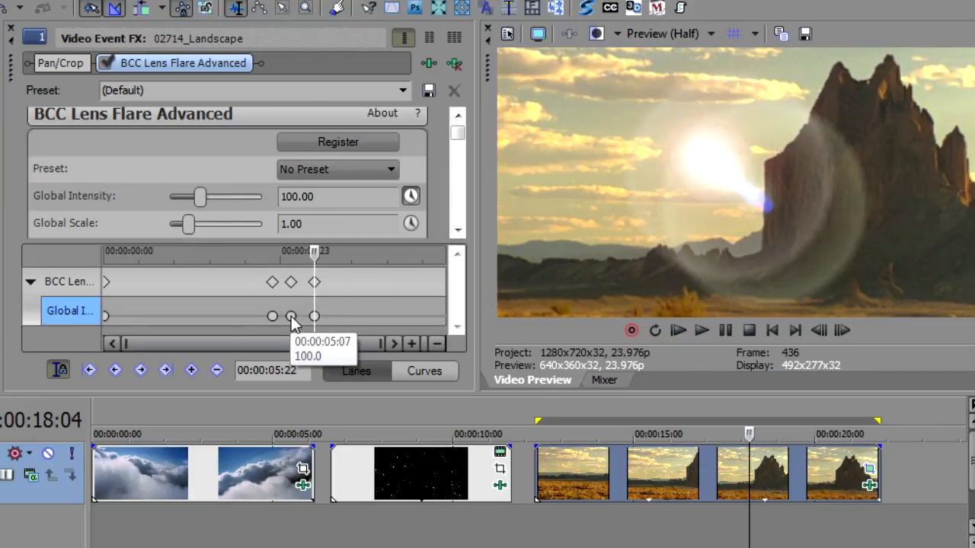
# - Set Global Intensity to 164.21 at the 00:00:05:07 keyframe and play the landscape clip from its start
pyautogui.click(291, 316)
pyautogui.moveTo(200, 197); pyautogui.dragTo(221, 207)
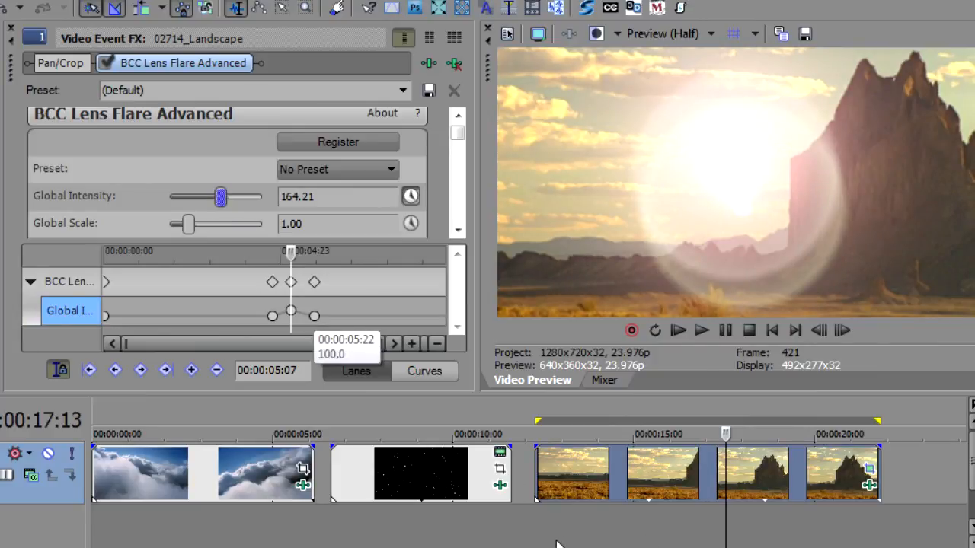
pyautogui.doubleClick(590, 470)
pyautogui.press('space')
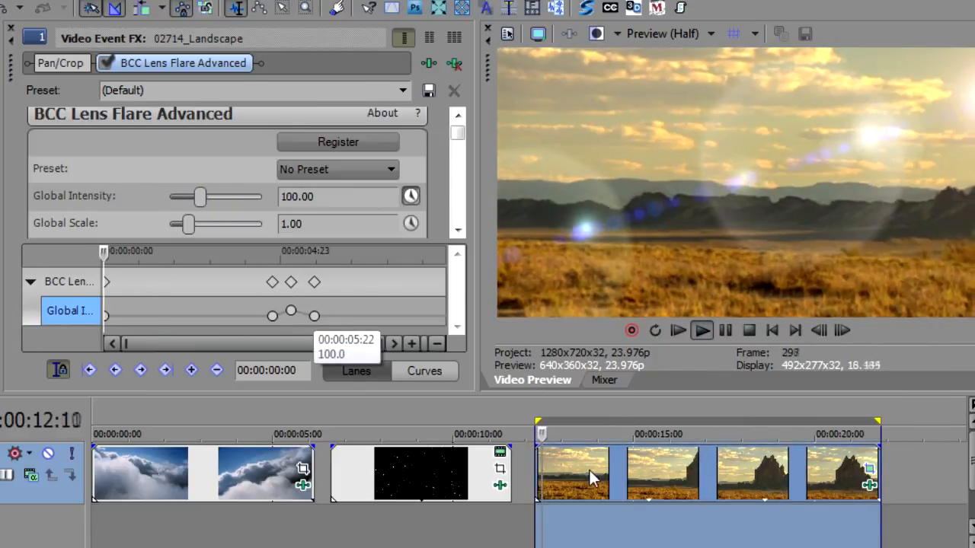